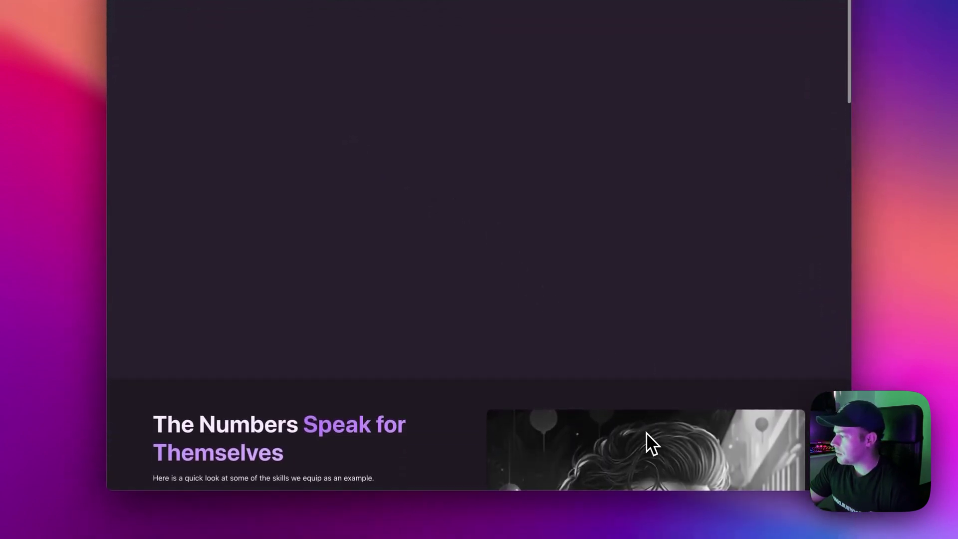
Step: Examine the finished page's skills section, watching the progress bars and the greyscale-to-colour image reveal respond to scrolling
scroll(494, 210, "down", 5)
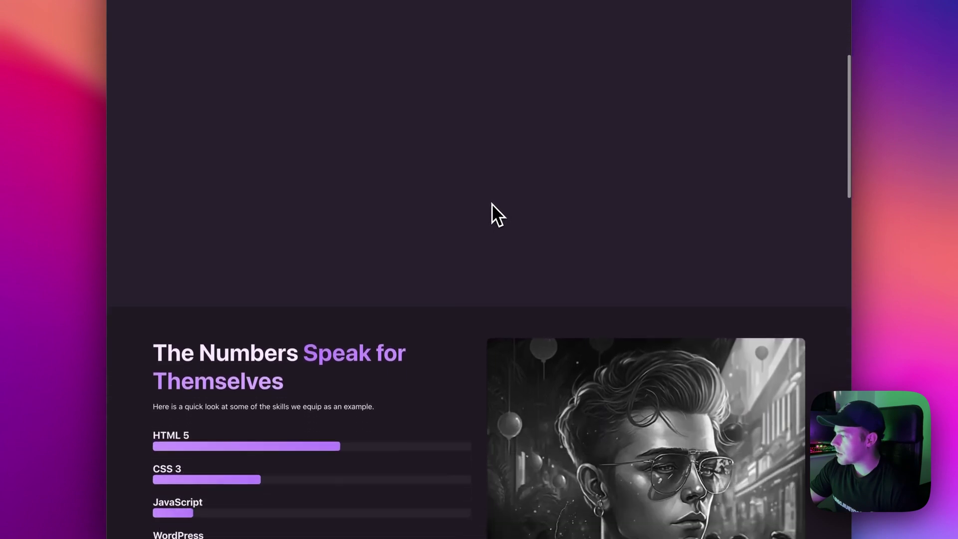
scroll(491, 202, "down", 3)
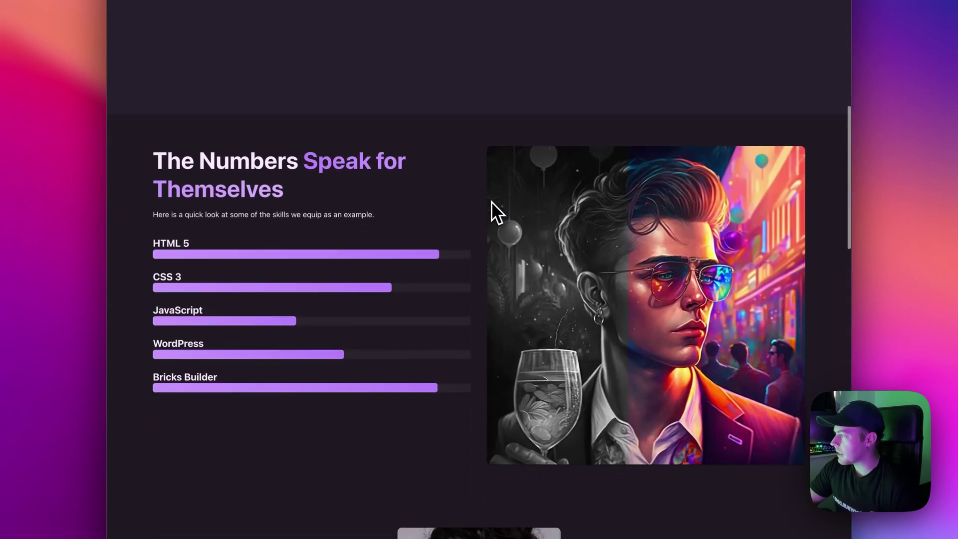
scroll(492, 203, "down", 2)
scroll(492, 202, "up", 3)
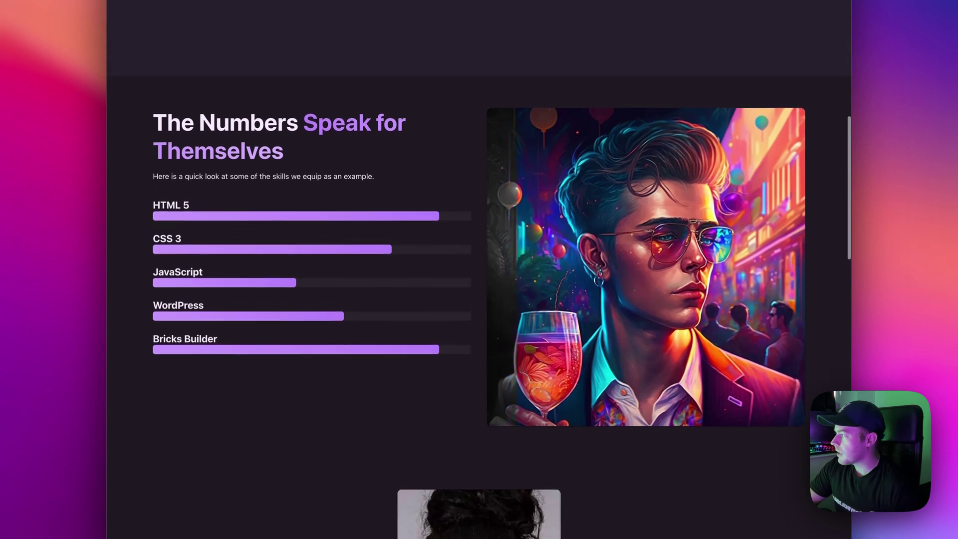
scroll(492, 200, "up", 3)
scroll(491, 201, "down", 1)
scroll(491, 201, "down", 3)
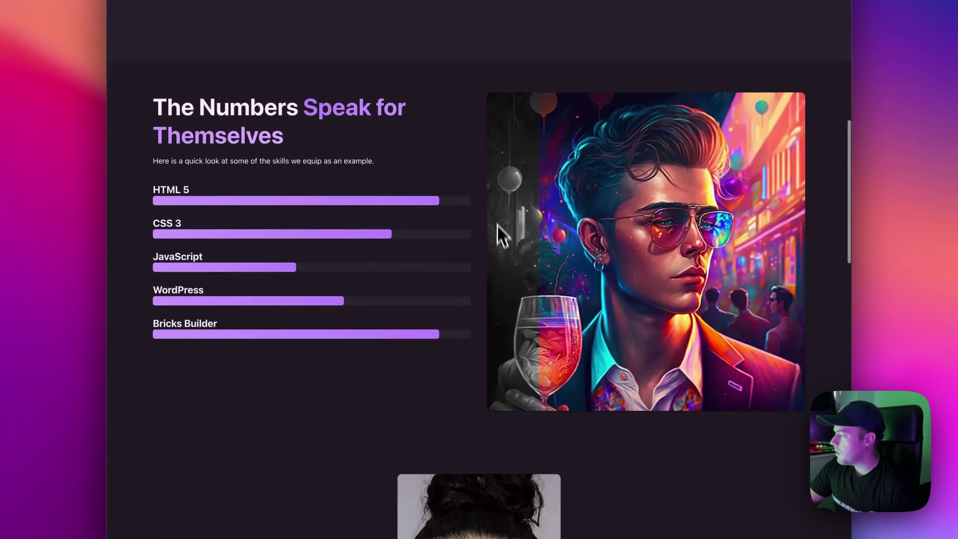
scroll(489, 294, "down", 3)
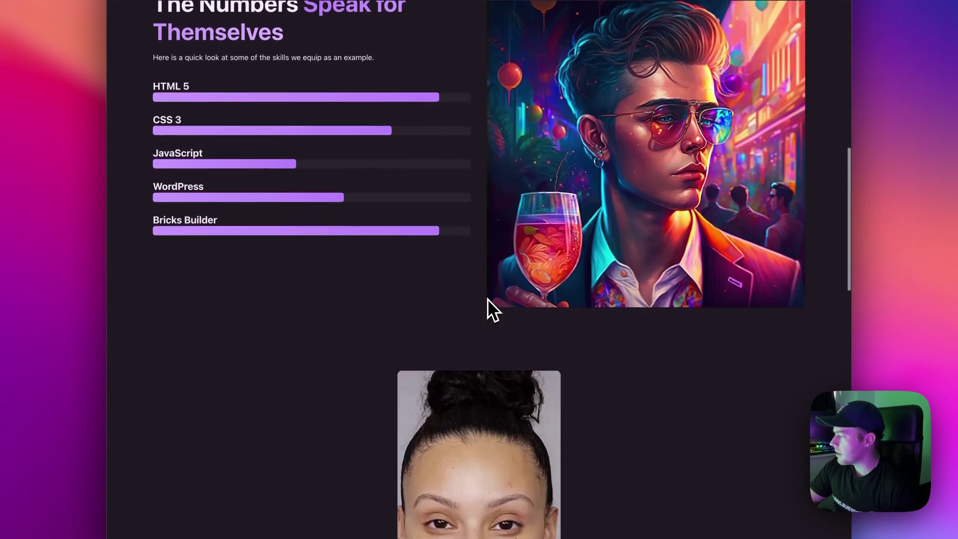
Step: Examine the portrait below the skills section, watching its before-and-after reveal play forwards and backwards with the scroll
scroll(487, 299, "down", 2)
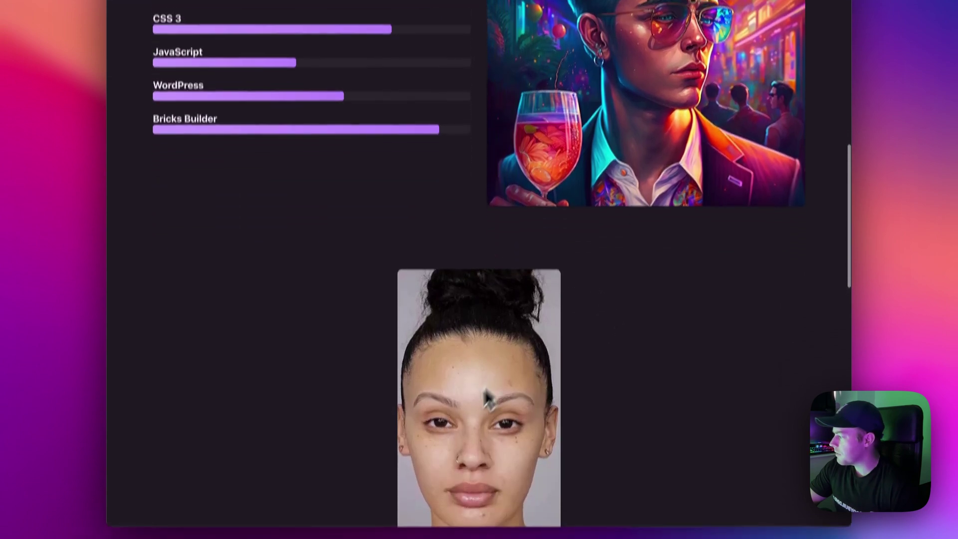
scroll(605, 304, "down", 4)
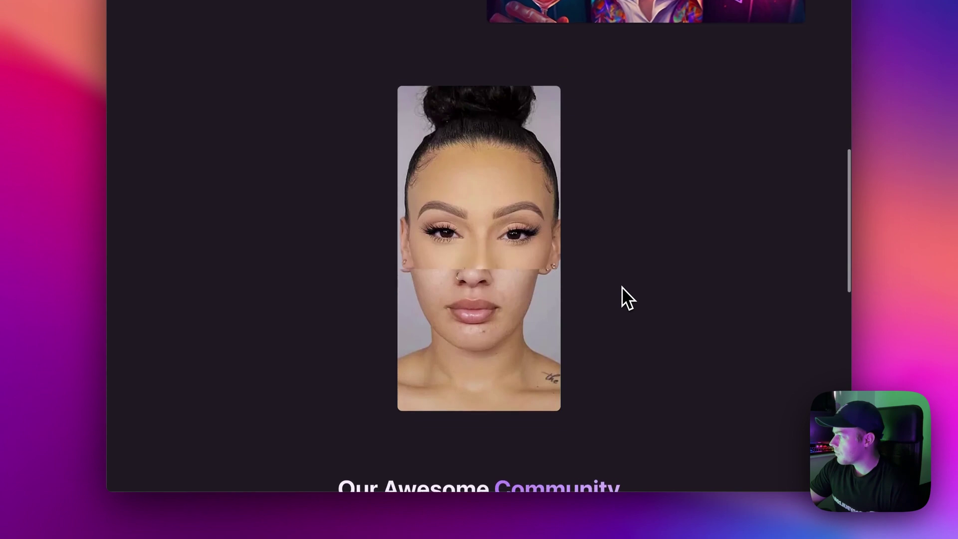
scroll(621, 287, "down", 2)
scroll(622, 287, "up", 3)
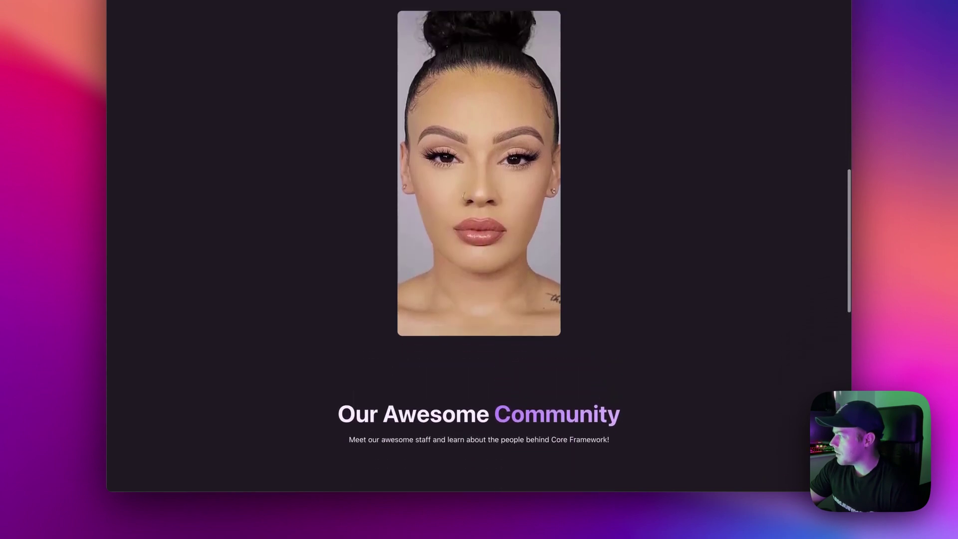
scroll(623, 286, "up", 3)
scroll(623, 286, "down", 5)
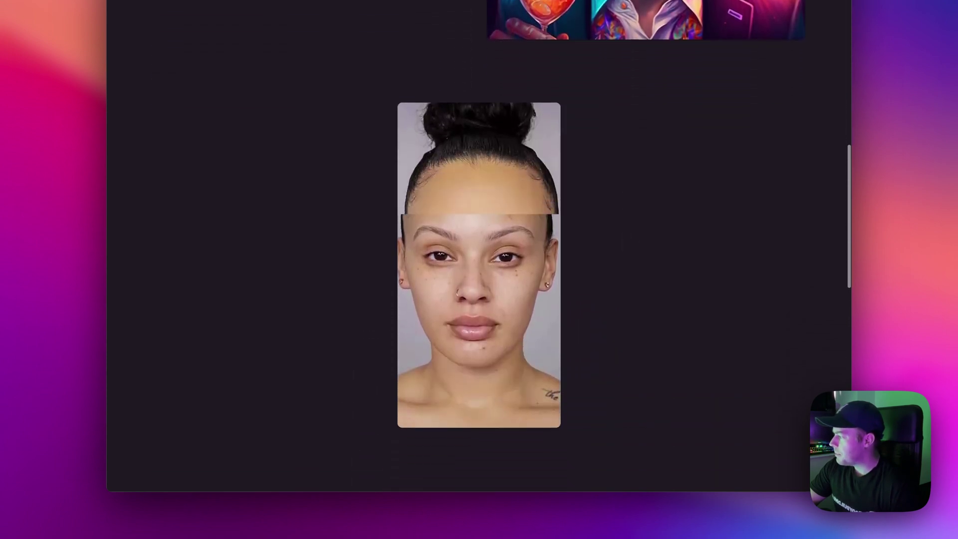
scroll(560, 304, "down", 3)
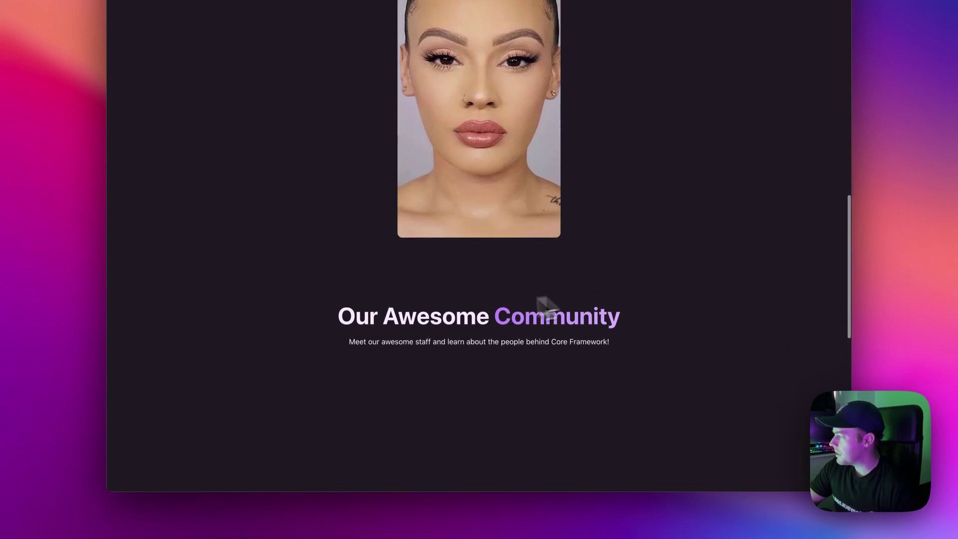
Step: Examine the Our Awesome Community section, watching the staggered reveal of its avatar grid in both scroll directions
scroll(418, 320, "down", 1)
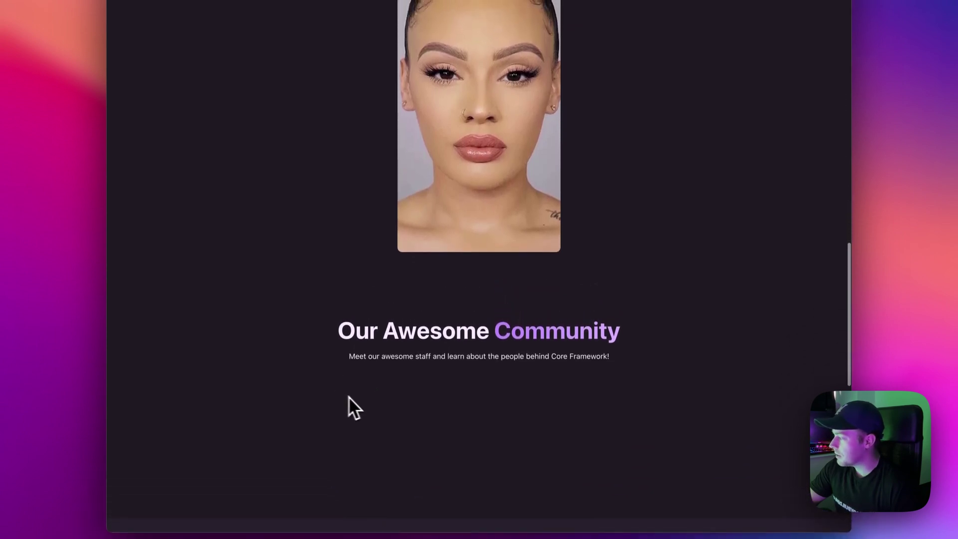
scroll(449, 339, "down", 1)
scroll(454, 389, "down", 5)
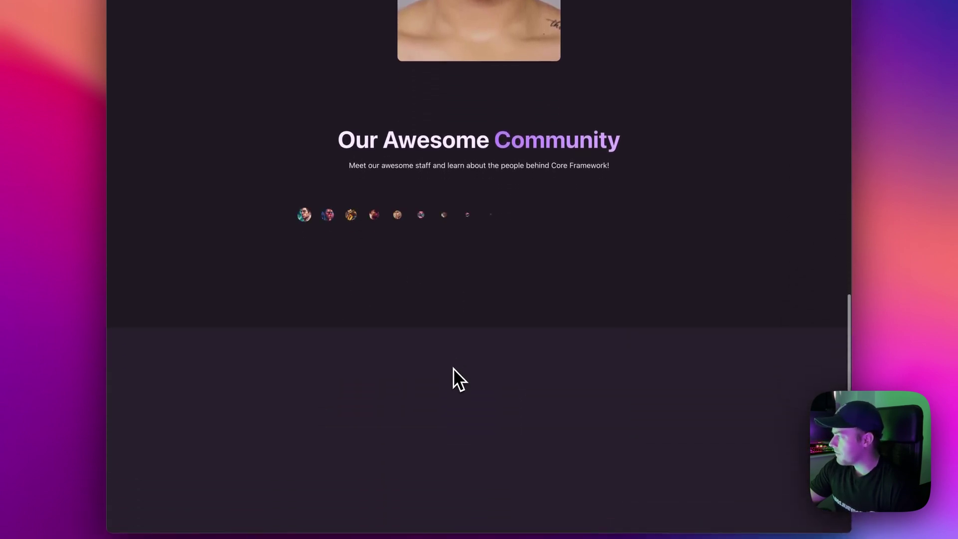
scroll(453, 367, "down", 5)
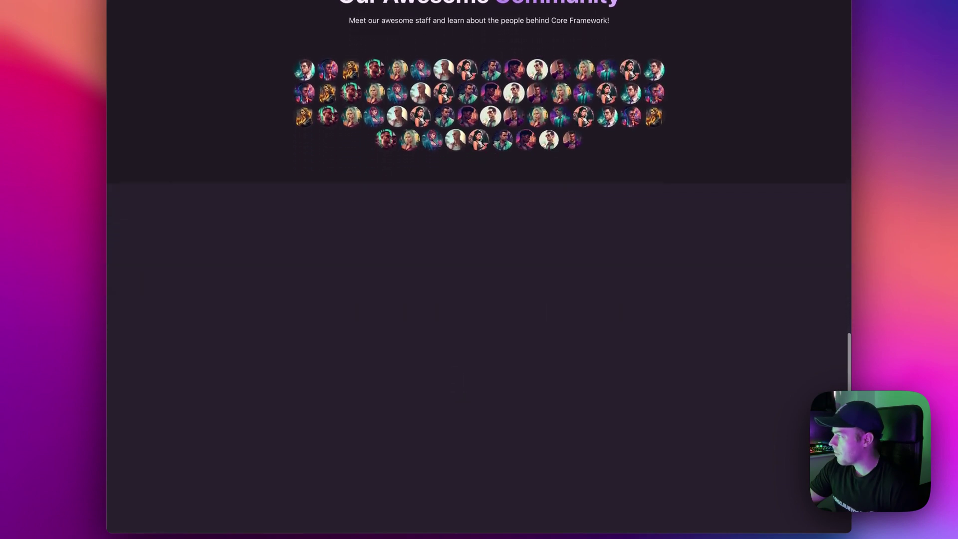
scroll(454, 367, "up", 5)
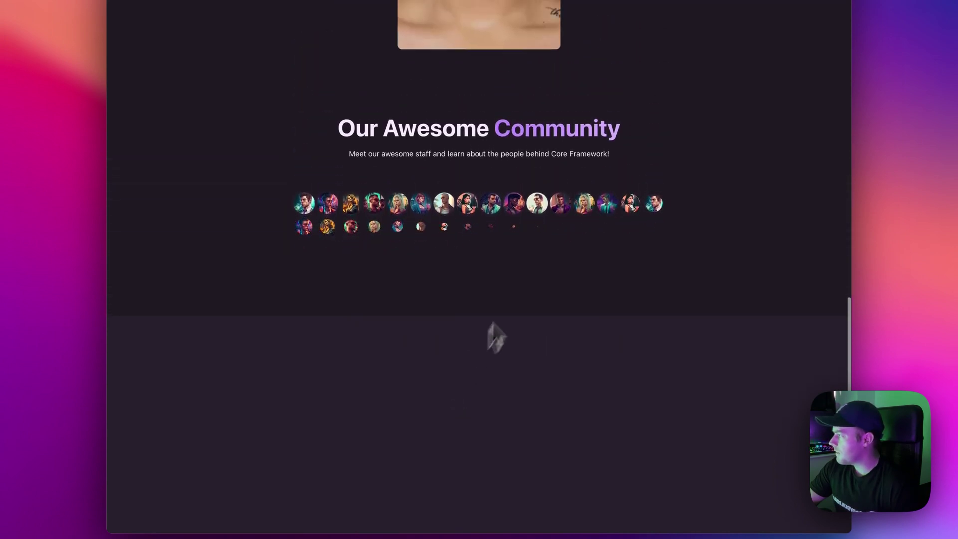
scroll(461, 273, "down", 4)
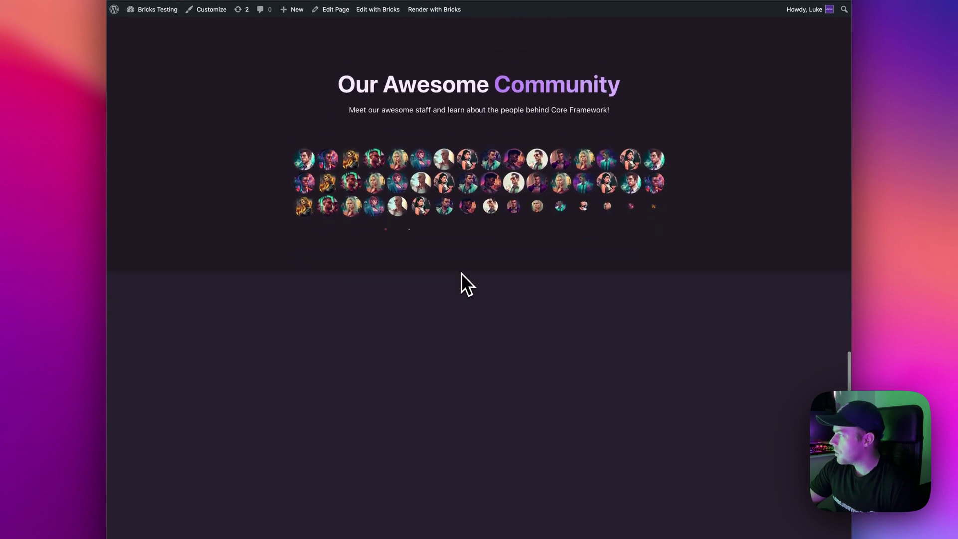
scroll(461, 273, "up", 10)
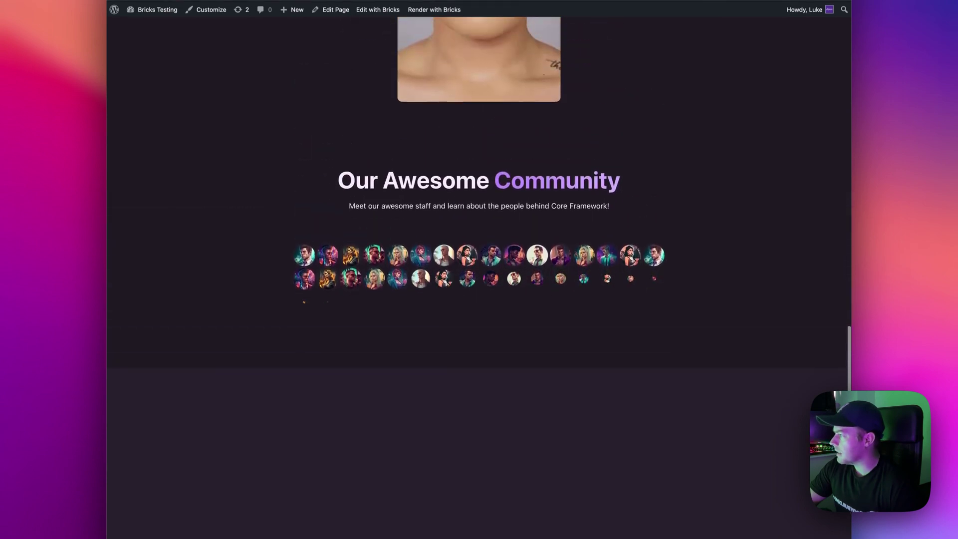
scroll(462, 273, "up", 5)
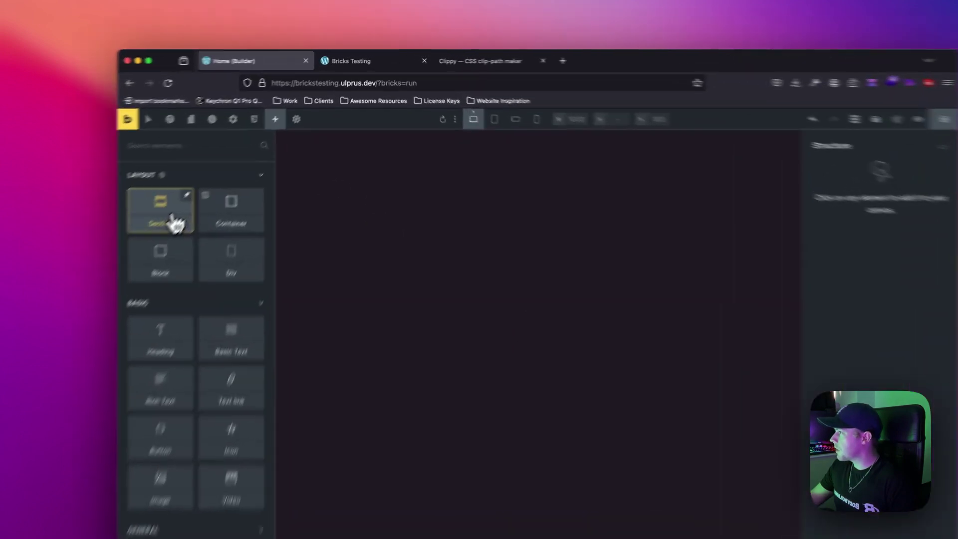
Step: Add a section to the empty page and set its height to 100vh
left_click(244, 151)
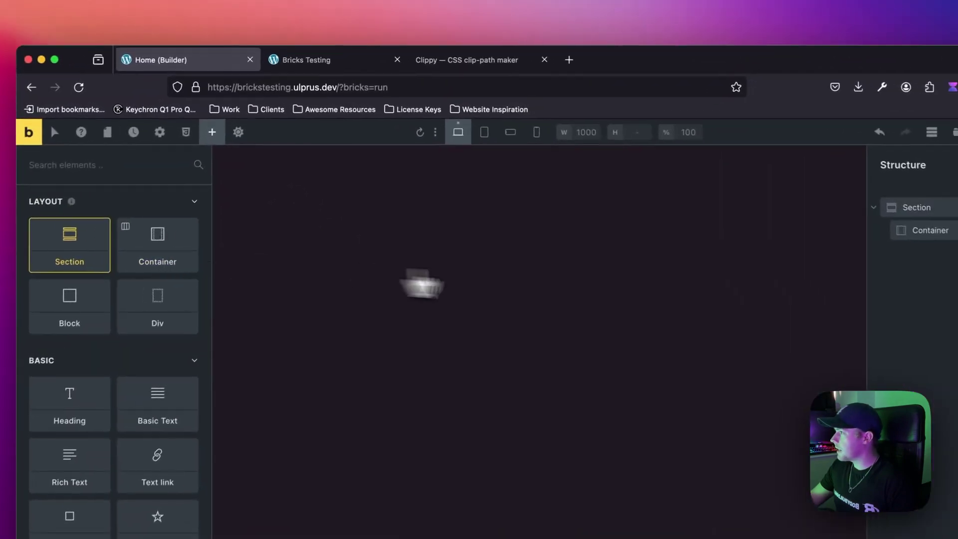
left_click(648, 131)
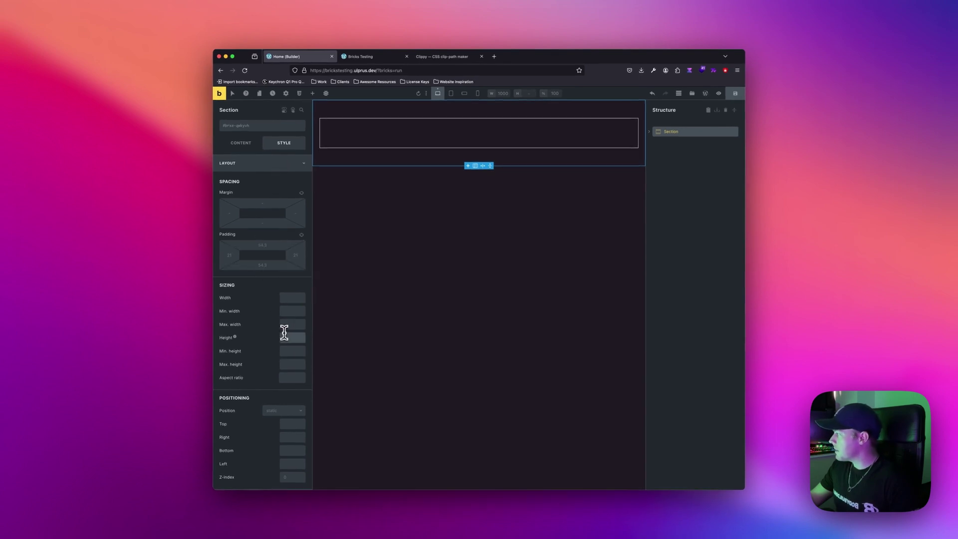
left_click(285, 336)
type("100")
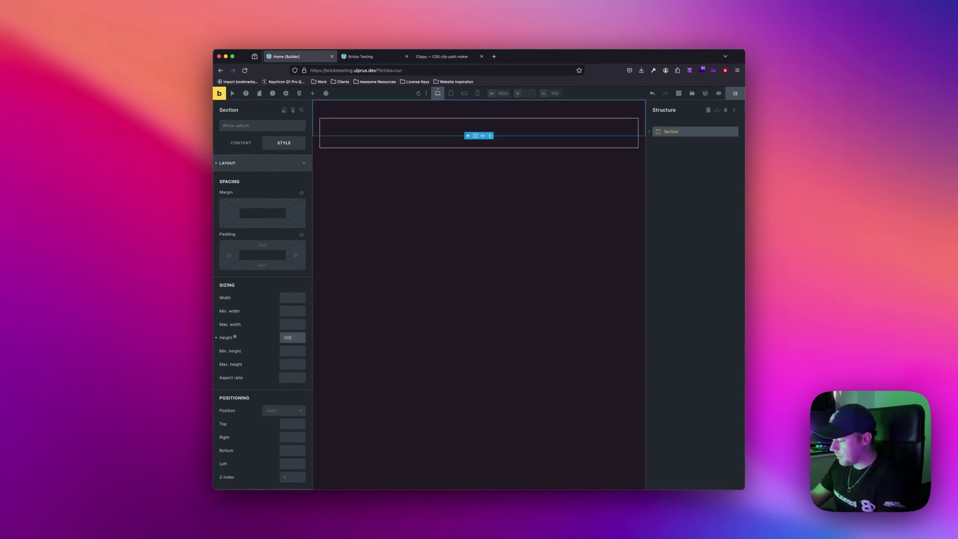
type("vh")
Step: Duplicate the full-height section and collapse the copy in the structure
left_click(691, 132)
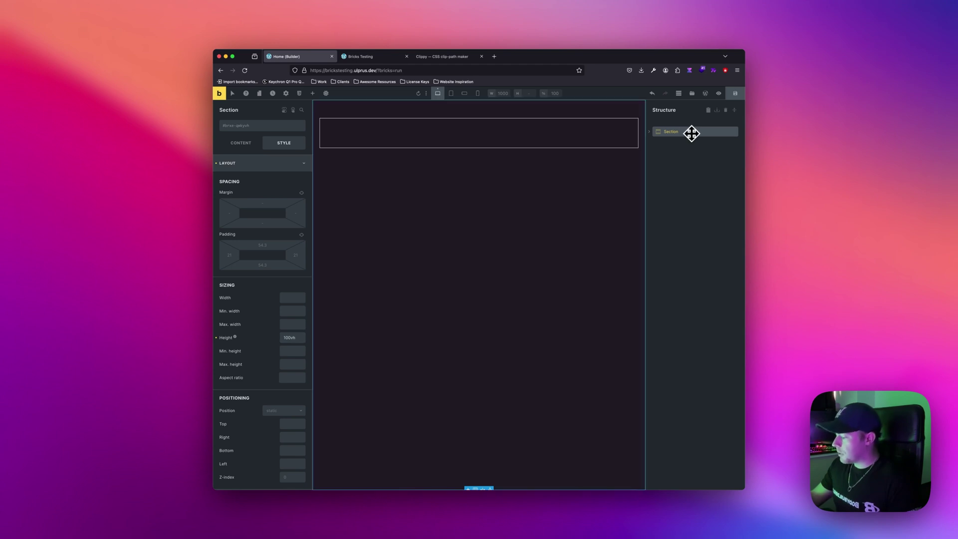
key("super+d")
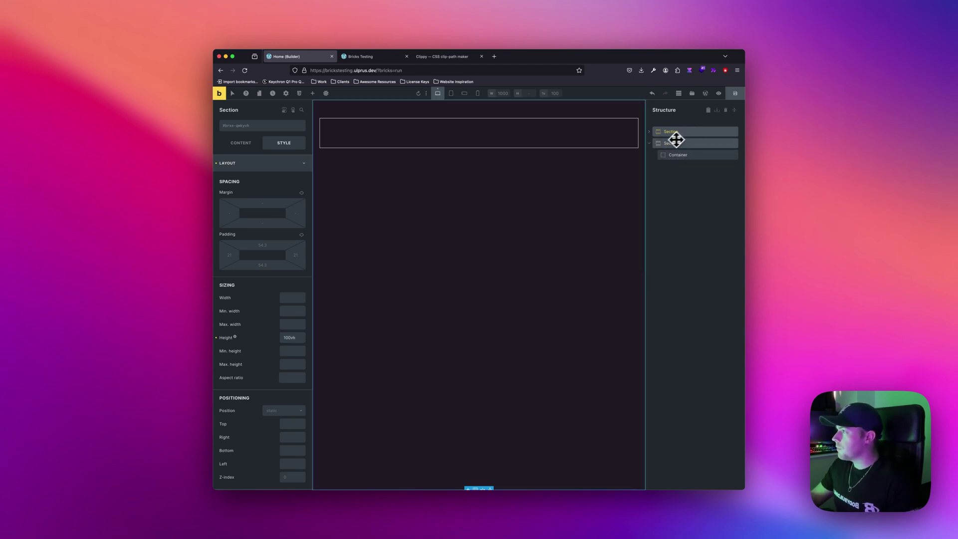
left_click(648, 144)
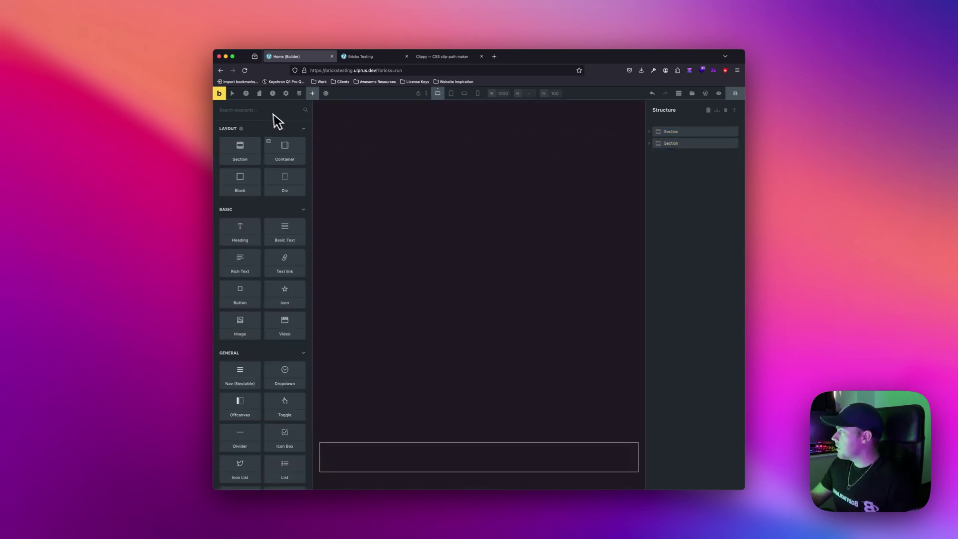
Step: Insert the Numbers 4 - Progress Bars template from the Violet source into the page
left_click(687, 100)
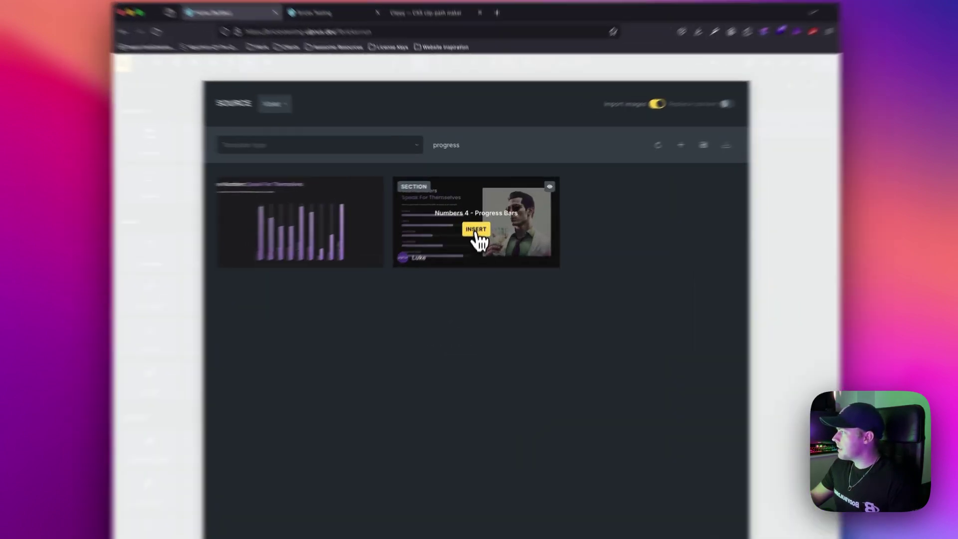
left_click(479, 215)
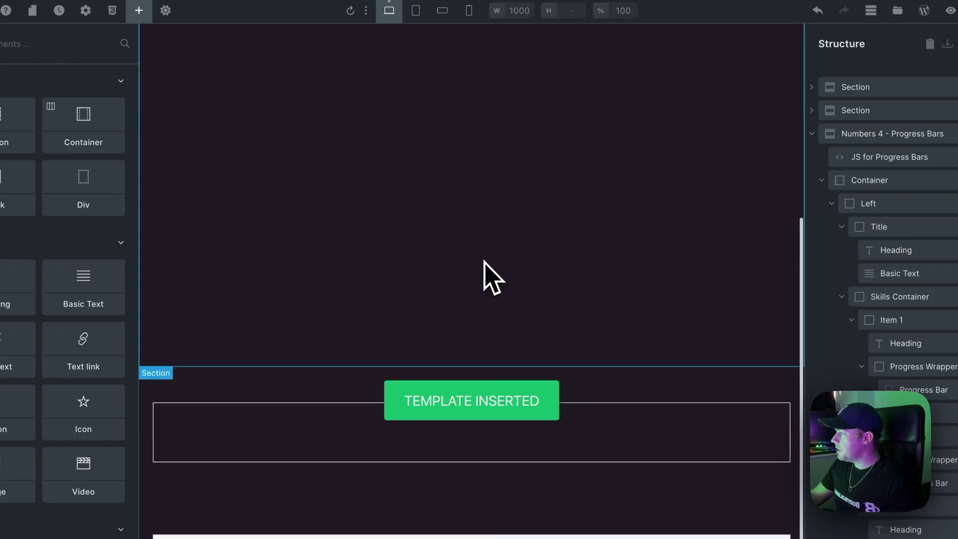
scroll(484, 262, "down", 1)
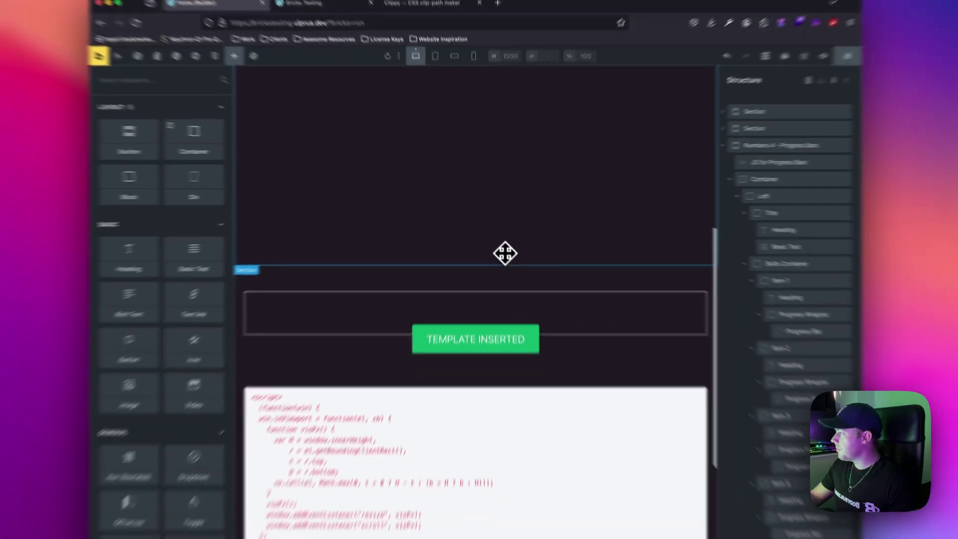
scroll(506, 274, "down", 3)
Step: Enable code execution for the JS for Progress Bars element and move the Numbers 4 - Progress Bars section between the two empty sections
left_click(504, 287)
left_click(243, 144)
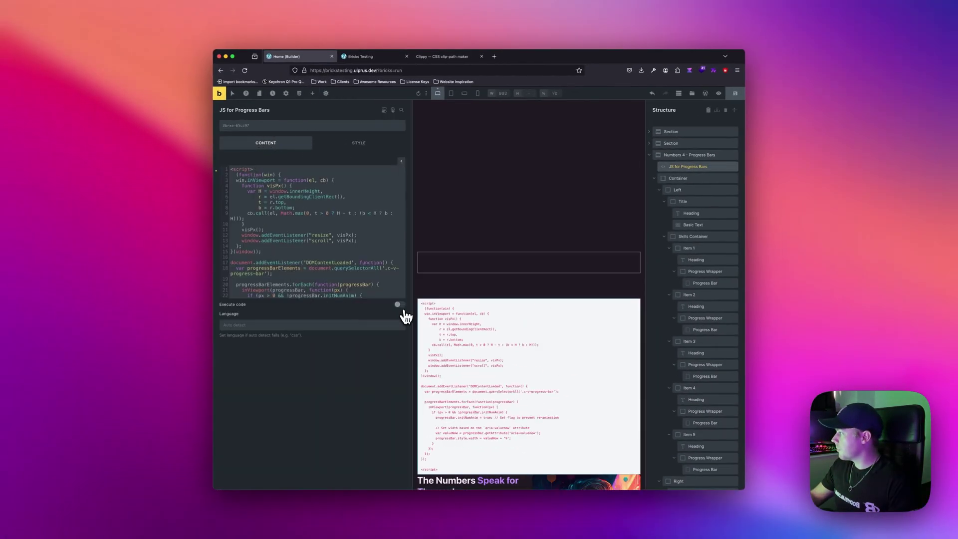
left_click(398, 304)
left_click_drag(668, 156, 669, 141)
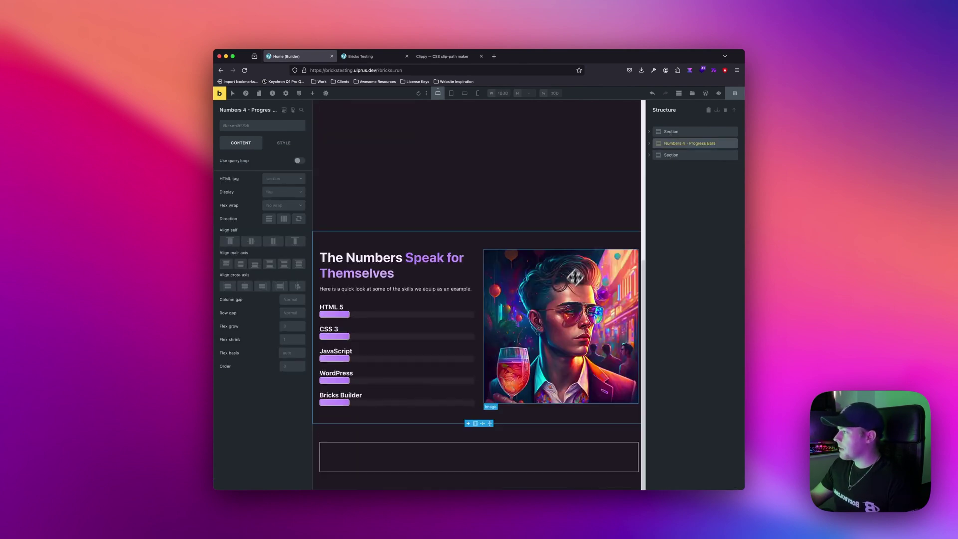
Step: Duplicate the portrait image inside the Right block of the Numbers 4 - Progress Bars section
left_click(562, 295)
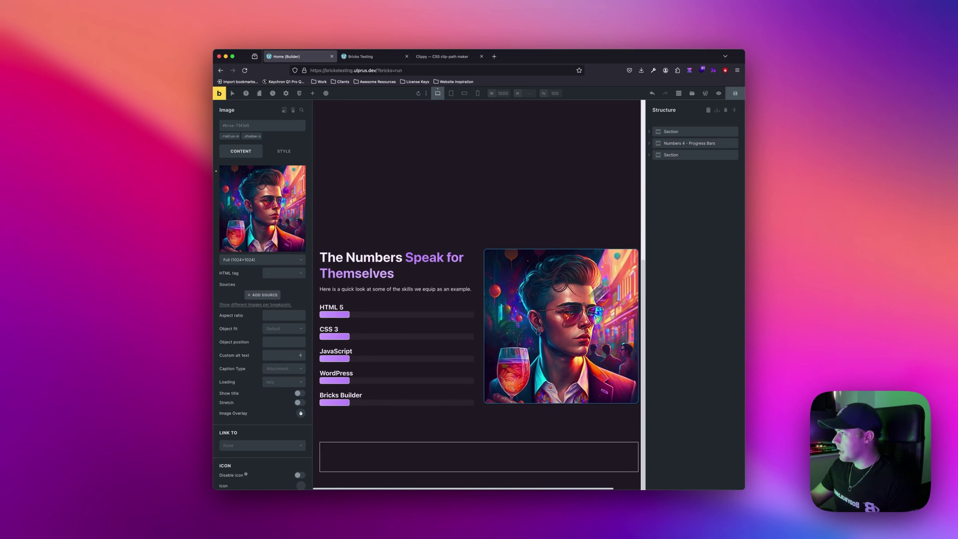
left_click(651, 145)
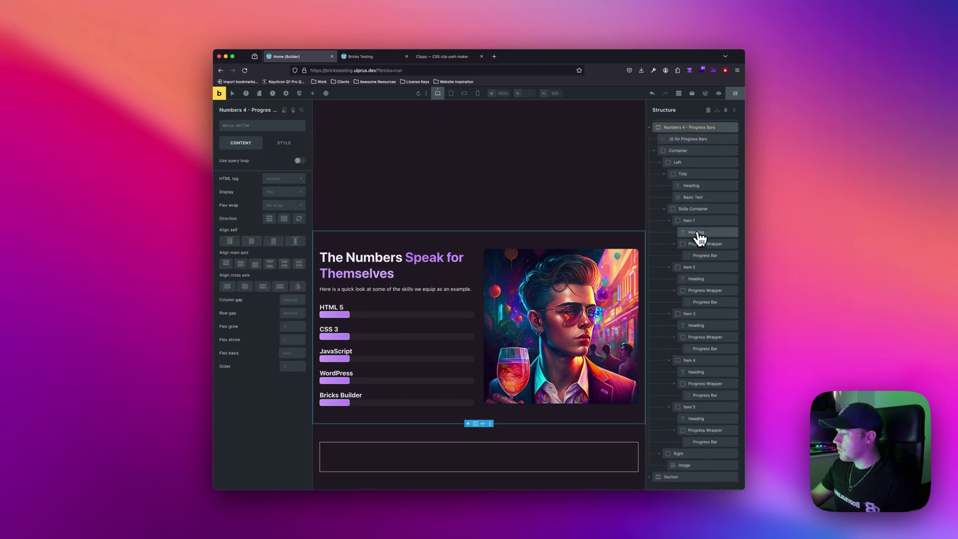
left_click(692, 478)
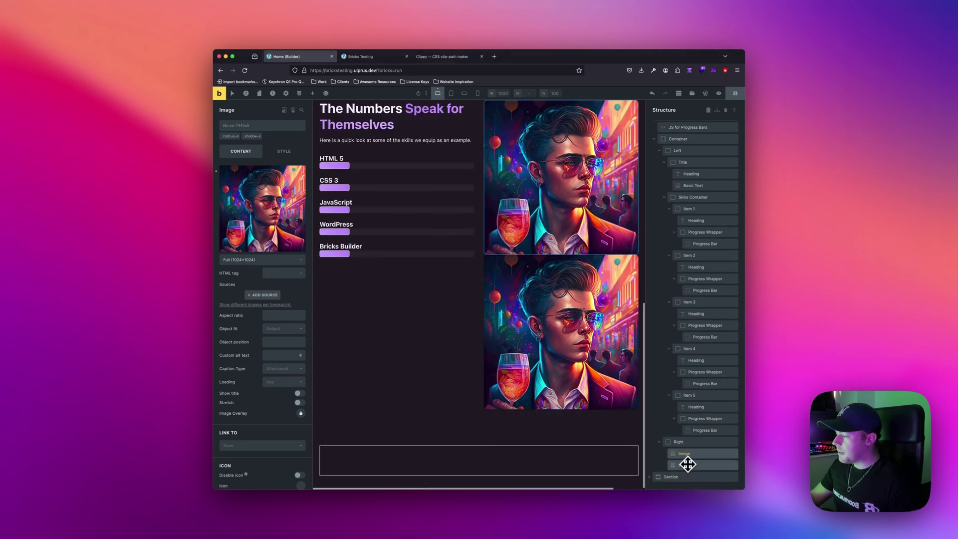
Step: Rename the first image in the Right block as Color and the second as BW
left_click(691, 465)
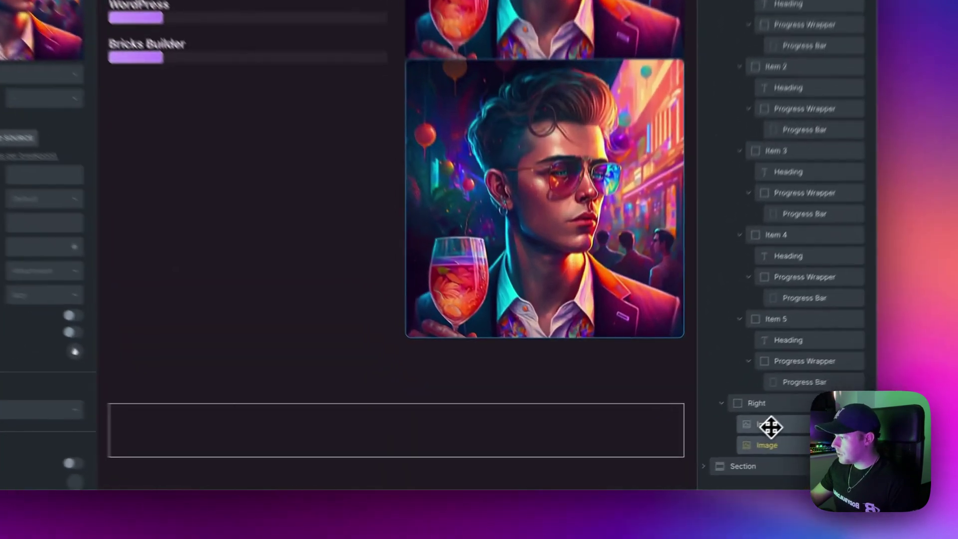
double_click(685, 454)
type("Color")
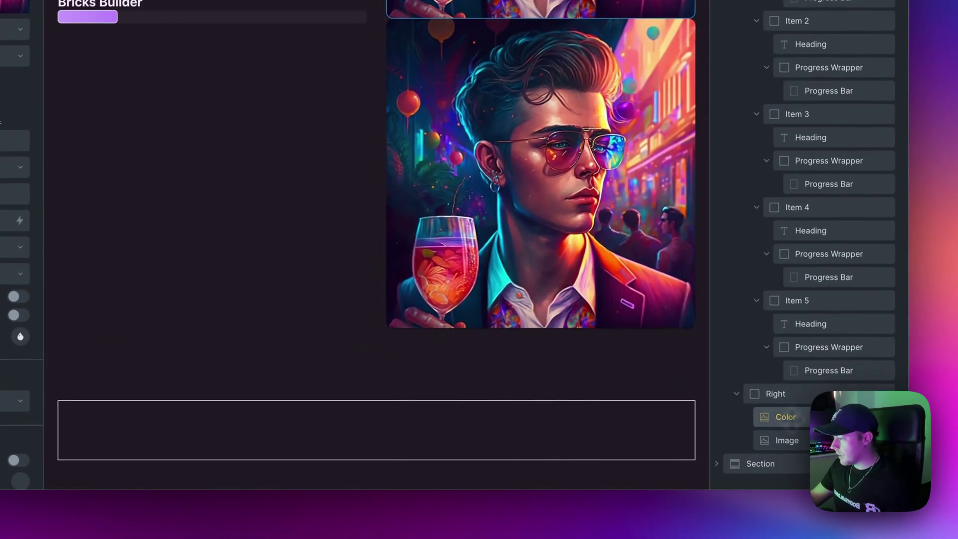
double_click(791, 438)
type("BW")
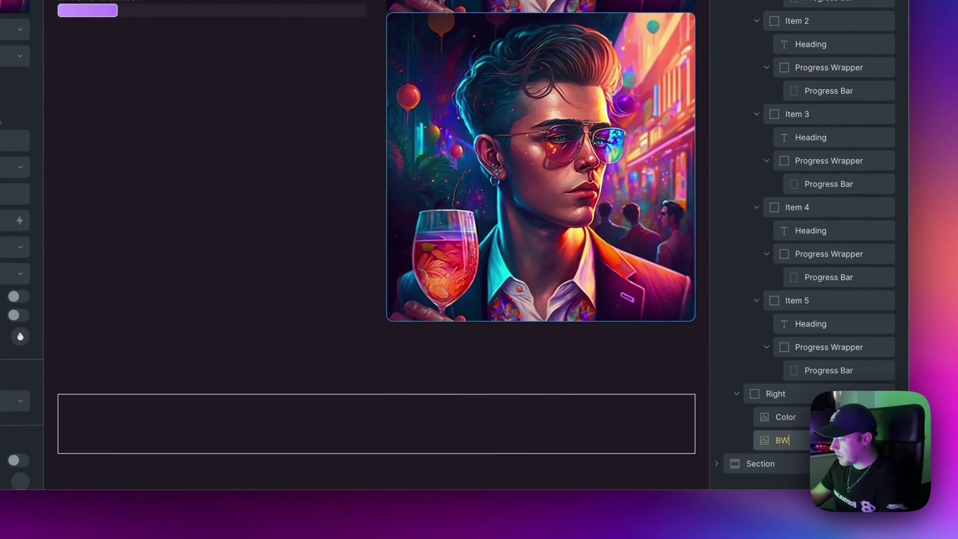
key("Return")
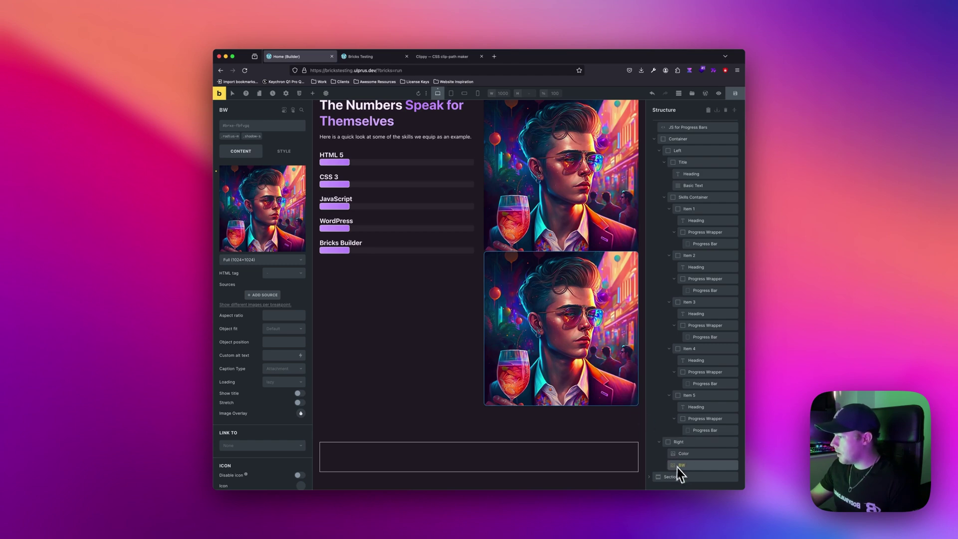
Step: Assign the existing grayscale class to the BW image
left_click(261, 126)
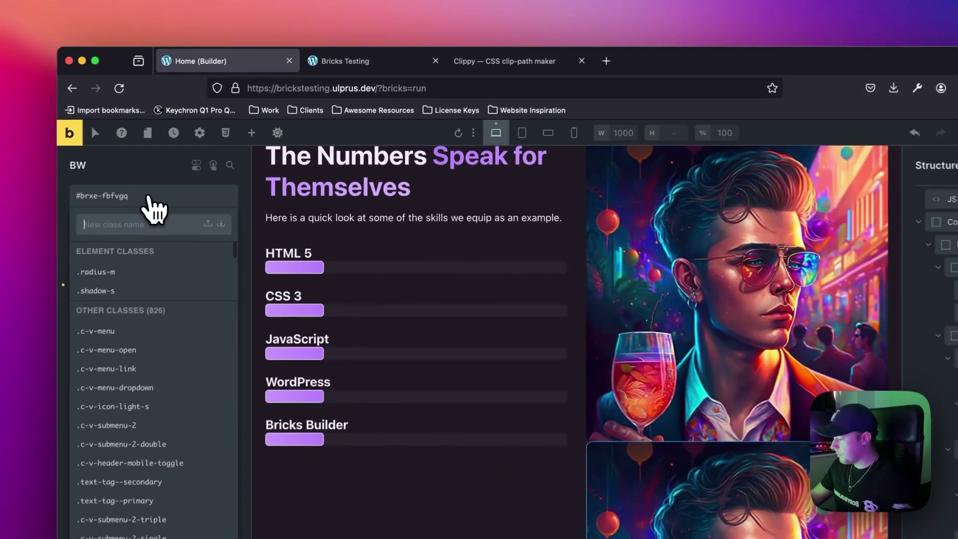
type("gray")
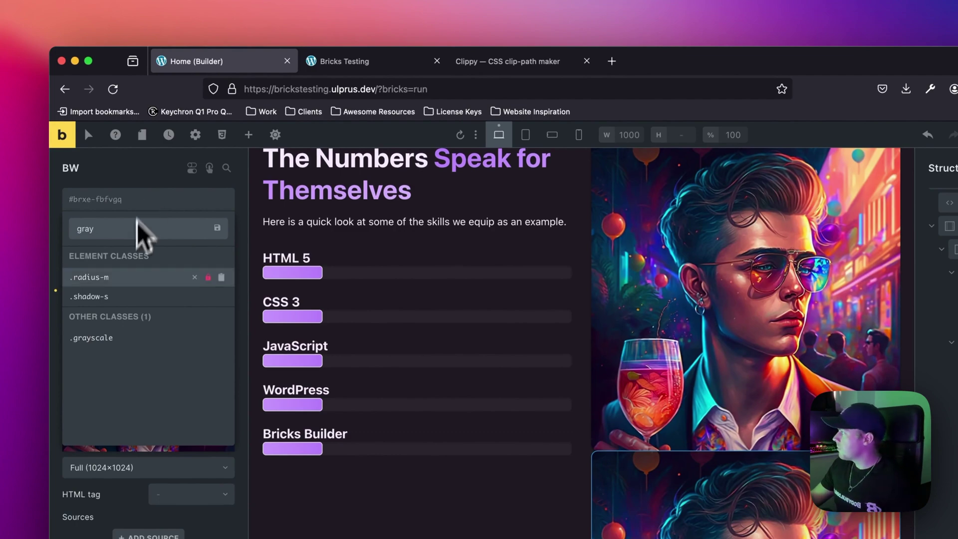
left_click(126, 338)
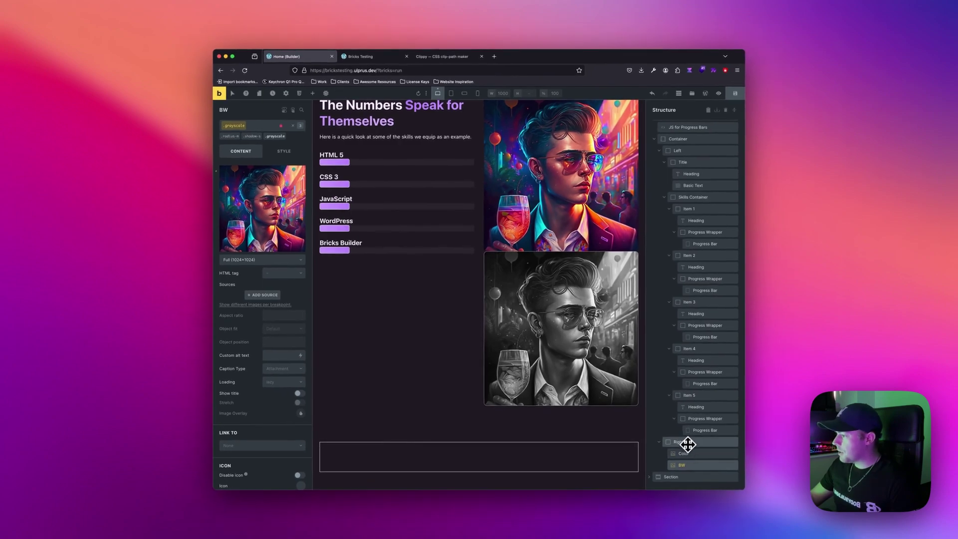
Step: Assign the existing relative class to the Right block that holds both images
left_click(688, 442)
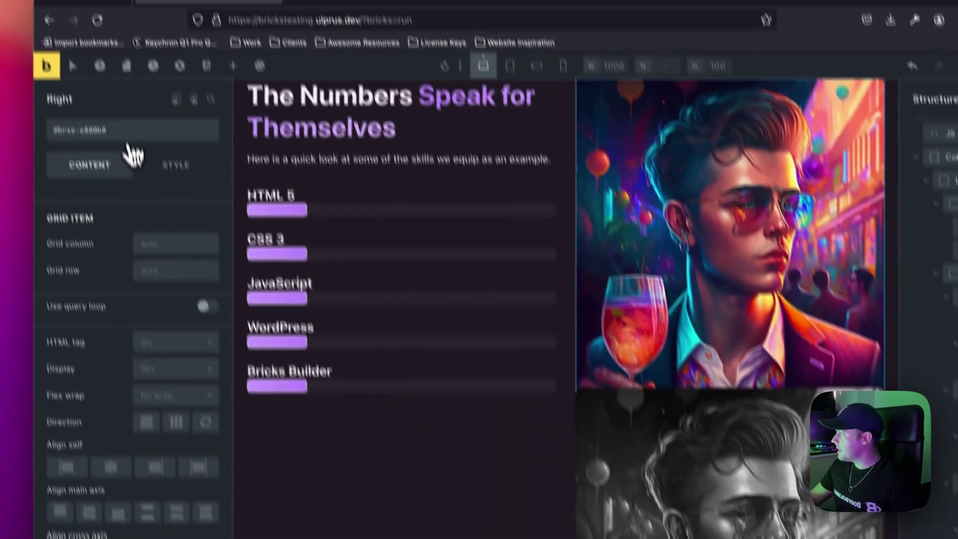
left_click(152, 192)
type("rela")
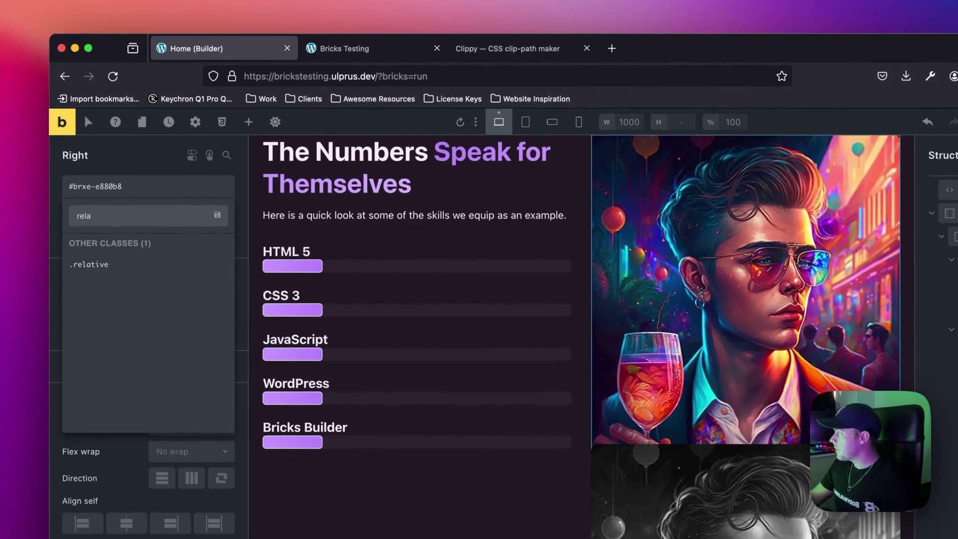
left_click(145, 269)
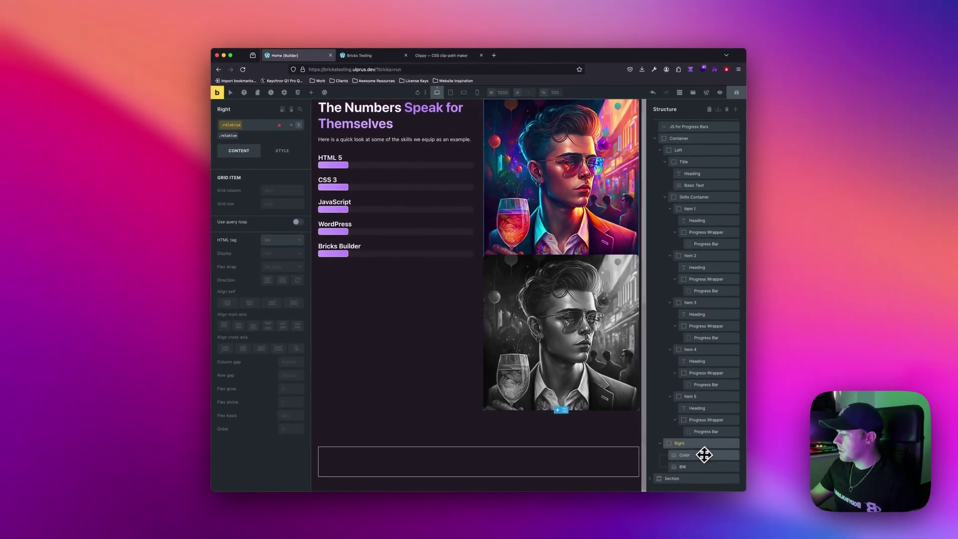
Step: Assign the existing absolute class to the Color image so it sits behind the BW image
left_click(706, 475)
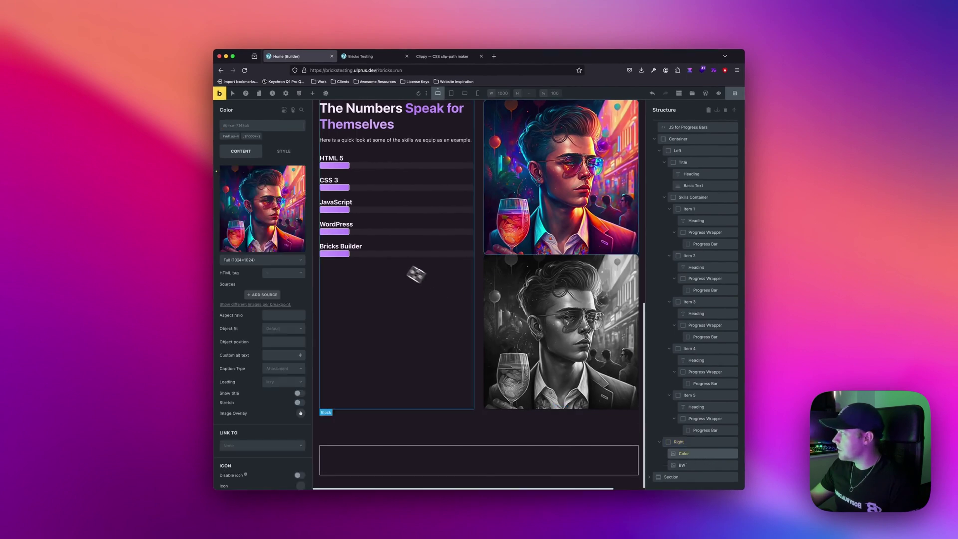
left_click(270, 131)
type("ab")
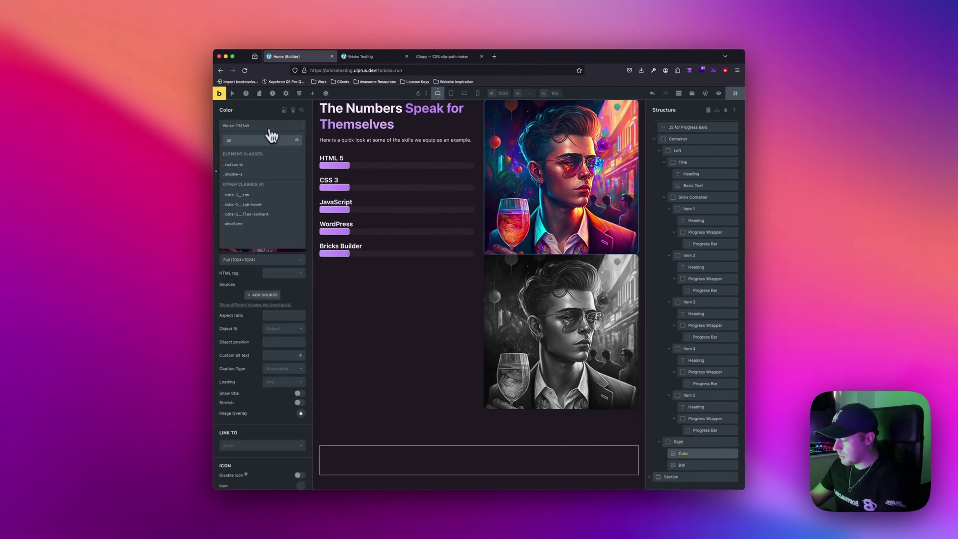
type("solu")
left_click(253, 196)
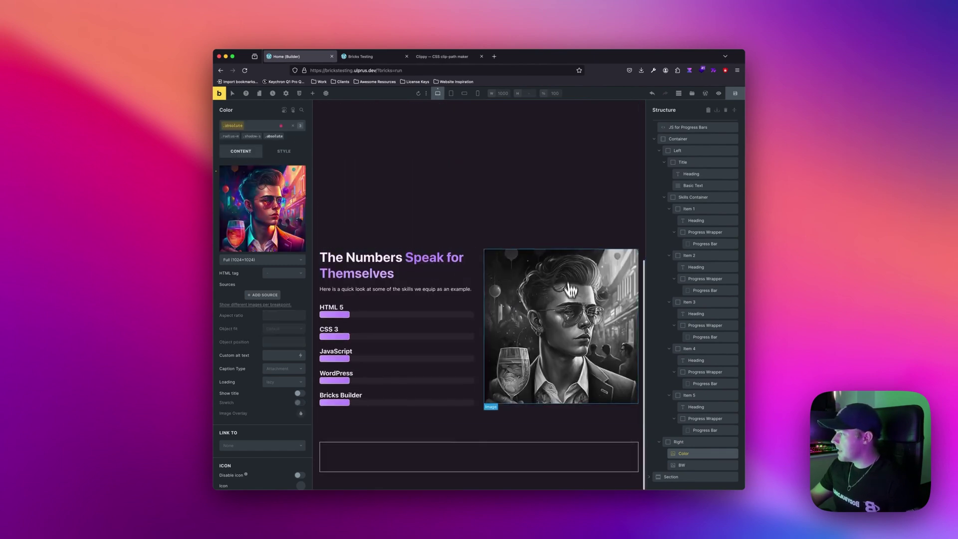
Step: Add a new class named clip-path-animation to the BW image
left_click(696, 464)
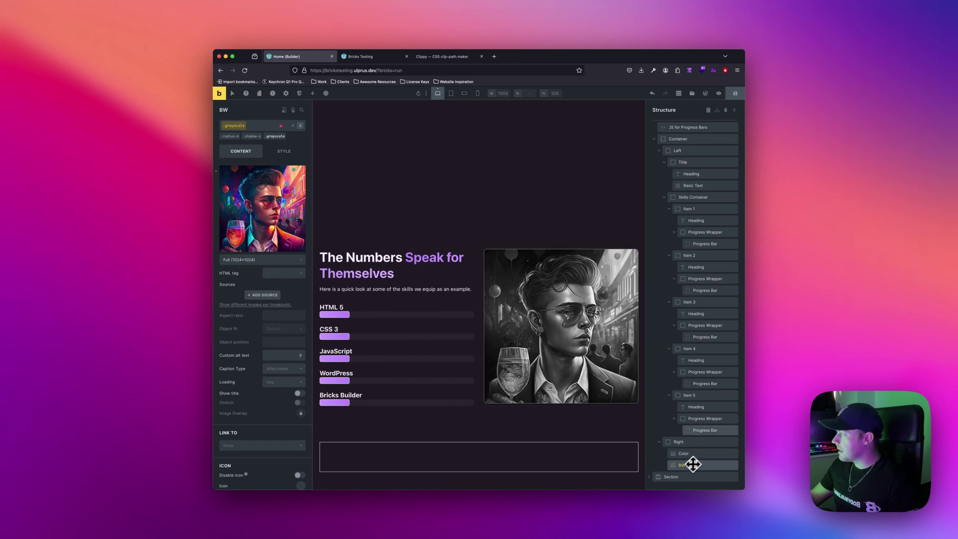
left_click(266, 127)
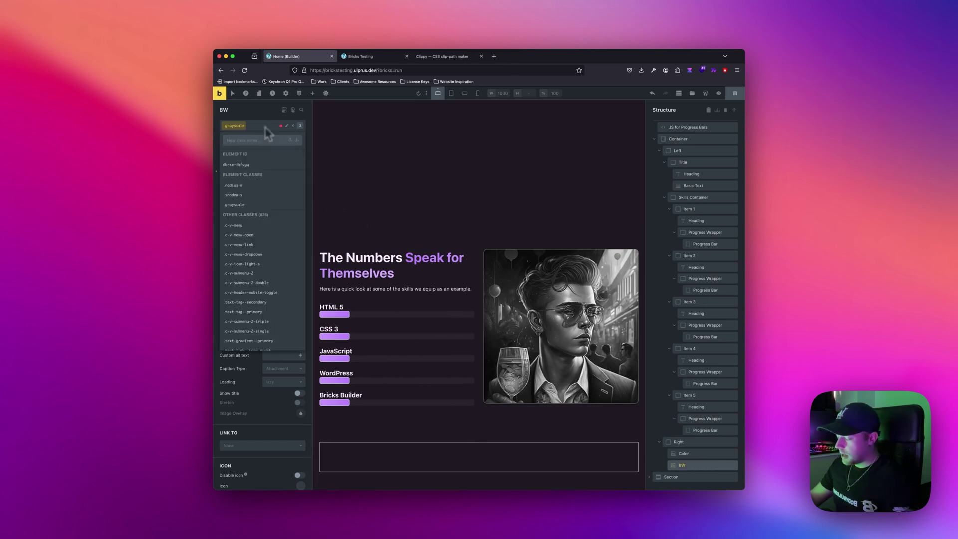
type("clip-path-animation")
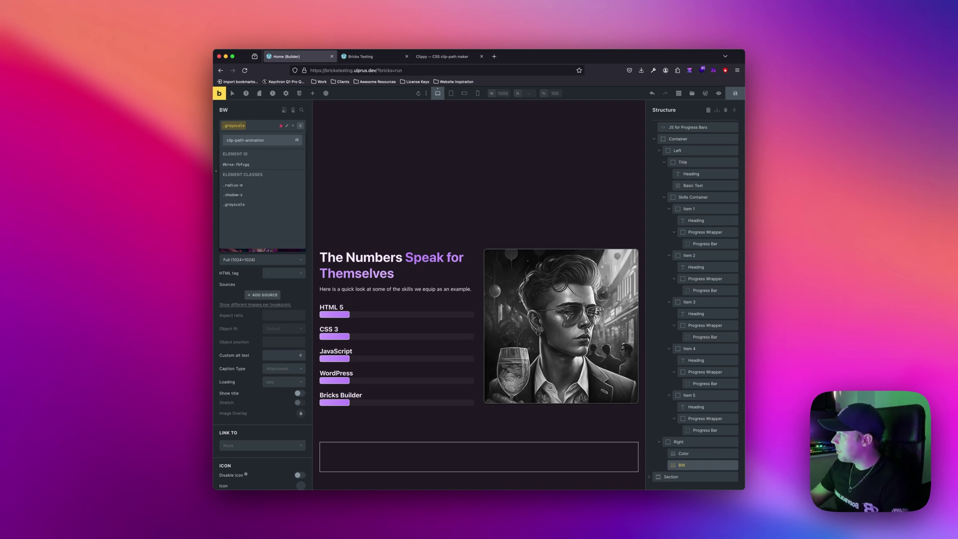
key("Return")
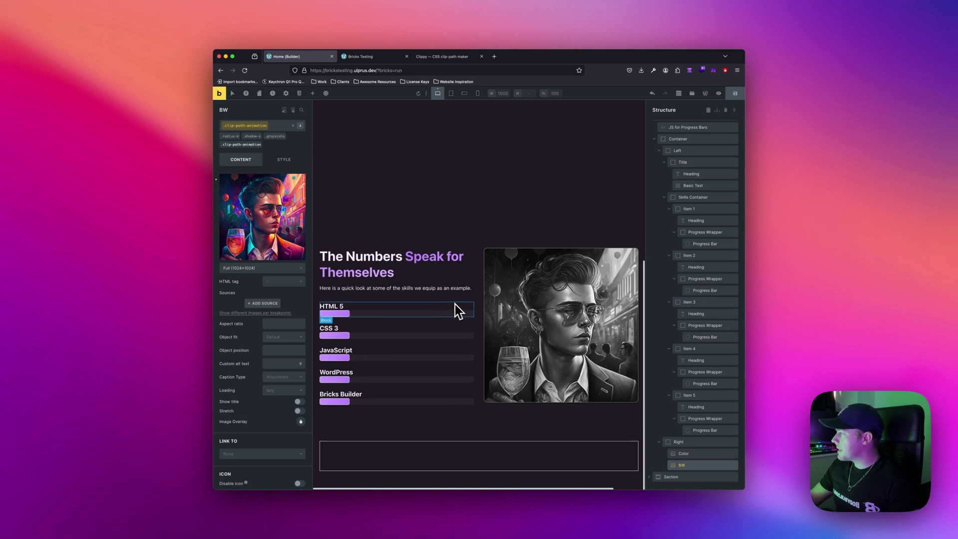
Step: Set the height of the empty section below the skills section to 100vh and save the page
scroll(472, 270, "up", 5)
scroll(475, 274, "up", 6)
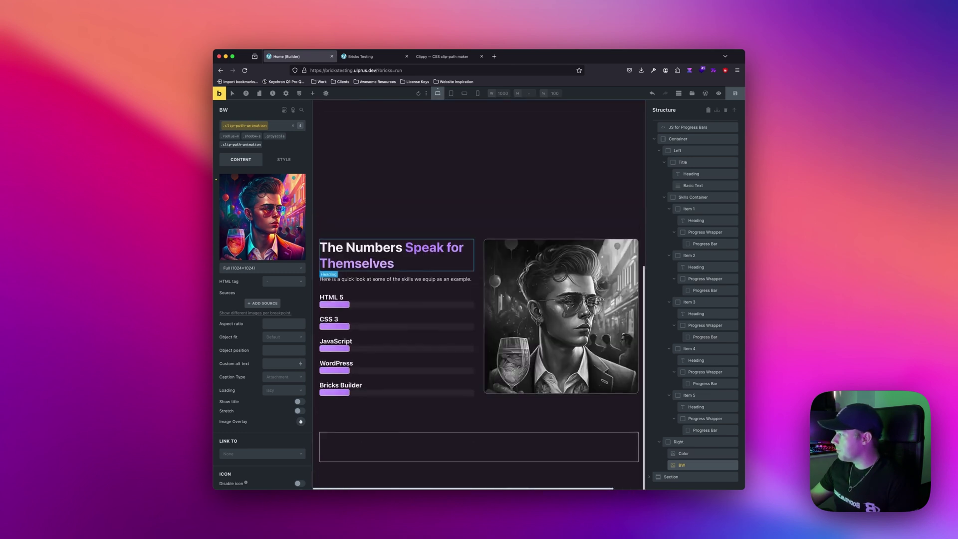
left_click(449, 430)
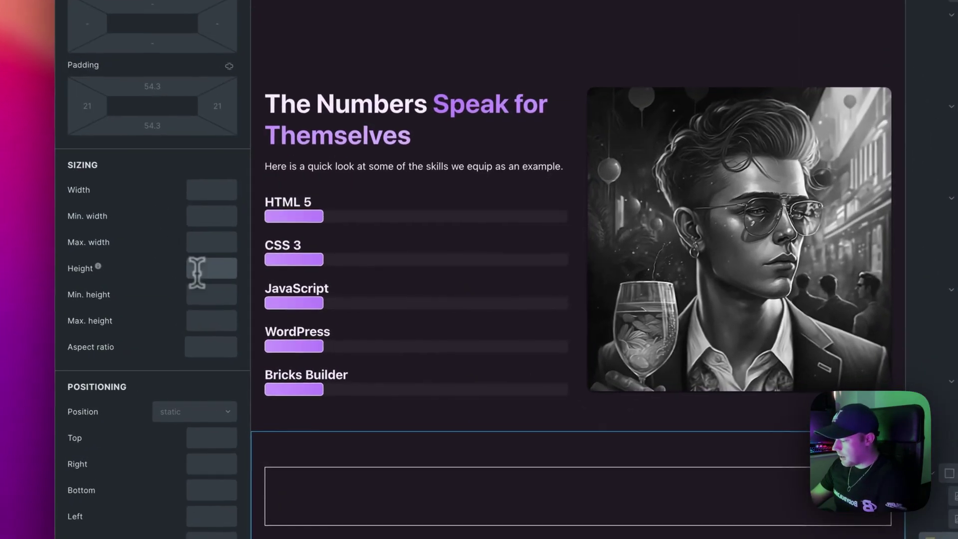
left_click(283, 340)
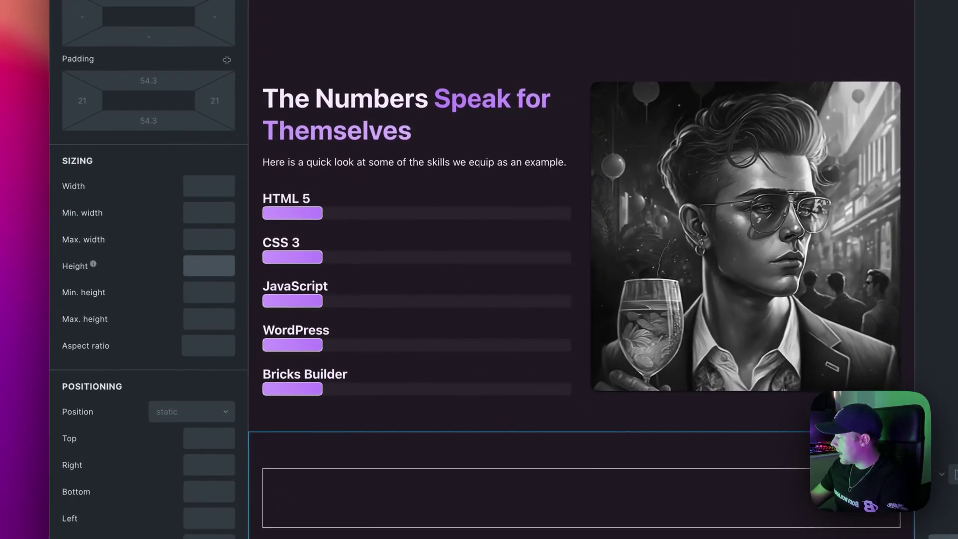
type("100vh")
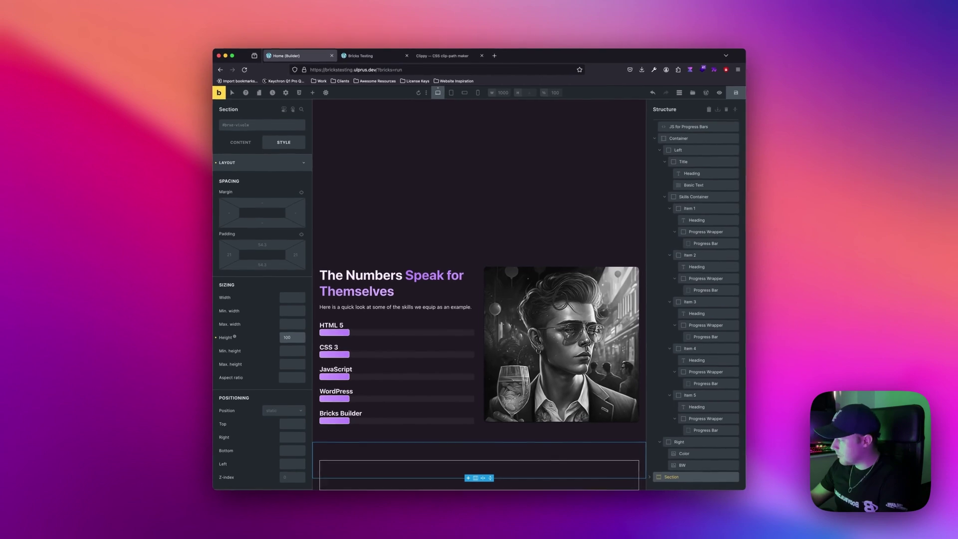
scroll(486, 310, "down", 5)
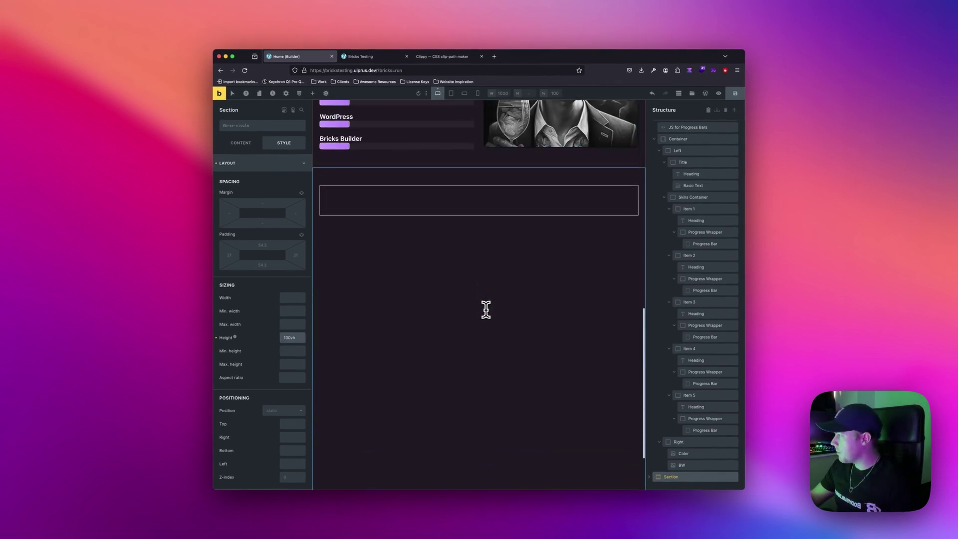
scroll(486, 310, "up", 5)
scroll(486, 309, "down", 1)
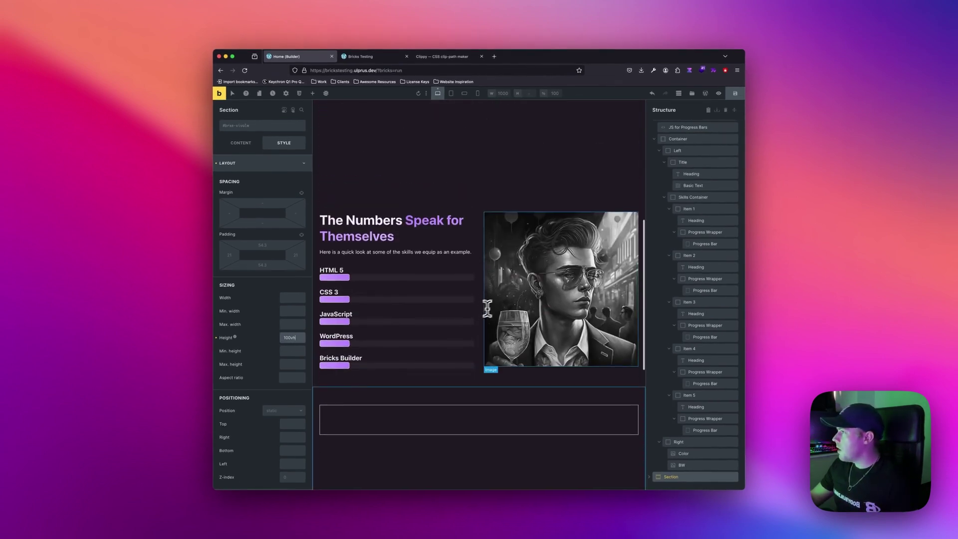
left_click(735, 93)
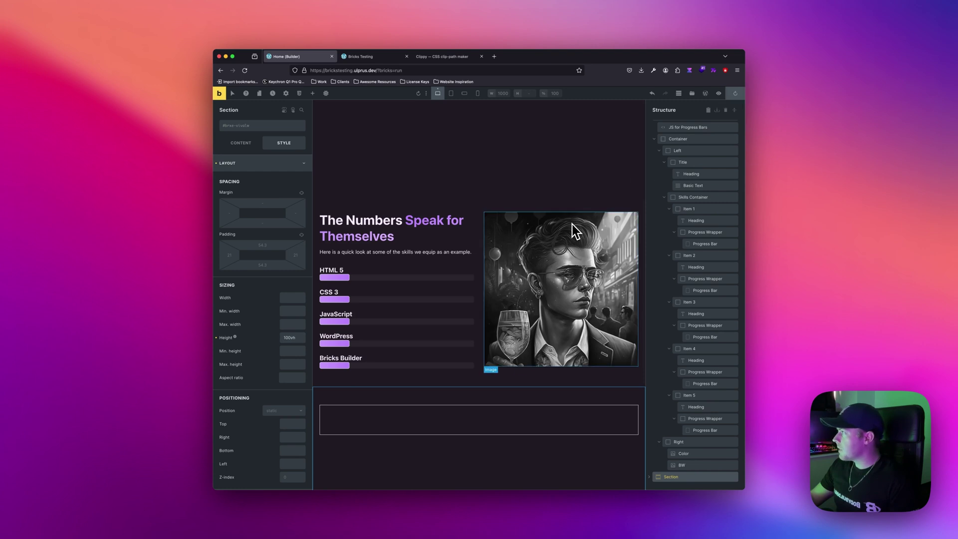
Step: Switch to Motion.page and create a new timeline named Before and After
left_click(708, 111)
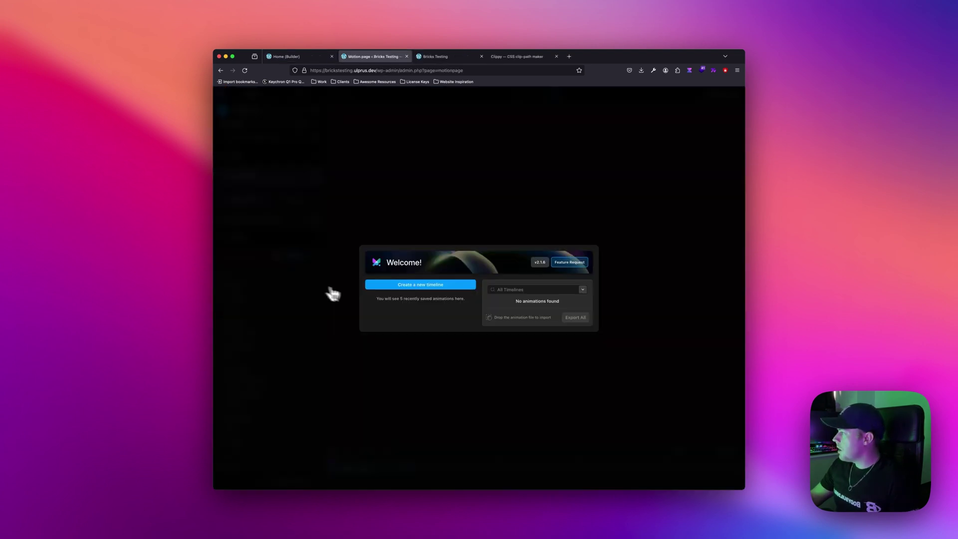
left_click(422, 287)
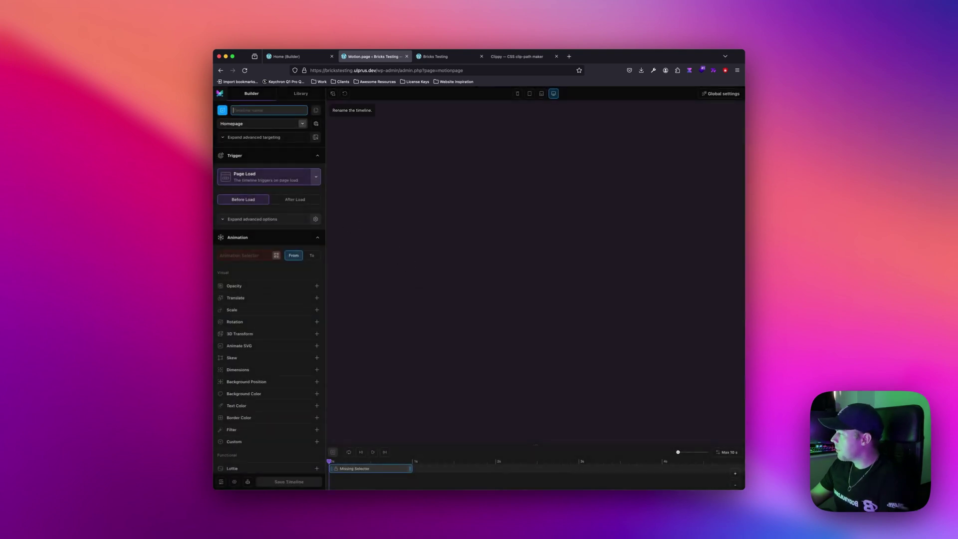
type("Before and Aft")
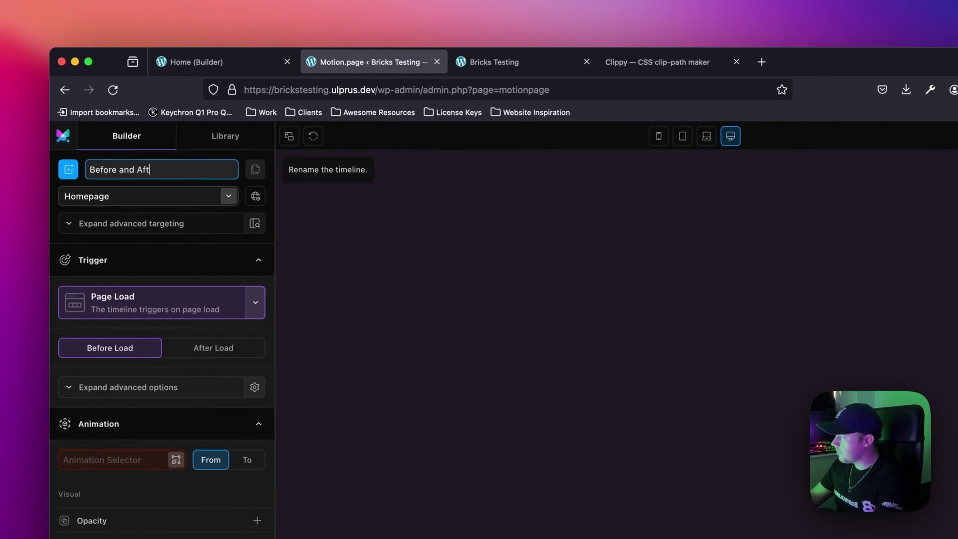
Step: Change the timeline's trigger to ScrollTrigger and lock the animation to the scrollbar
left_click(256, 304)
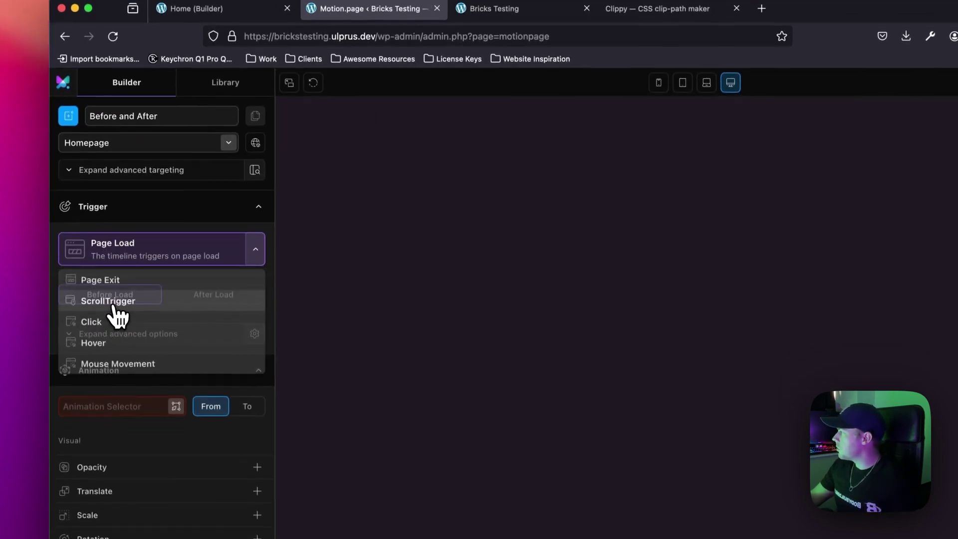
left_click(115, 355)
left_click(253, 290)
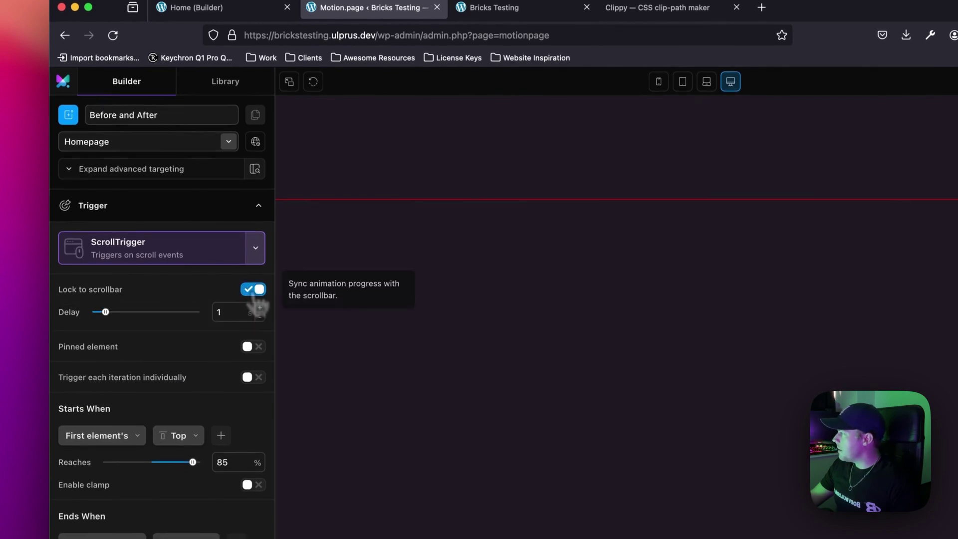
scroll(229, 342, "down", 4)
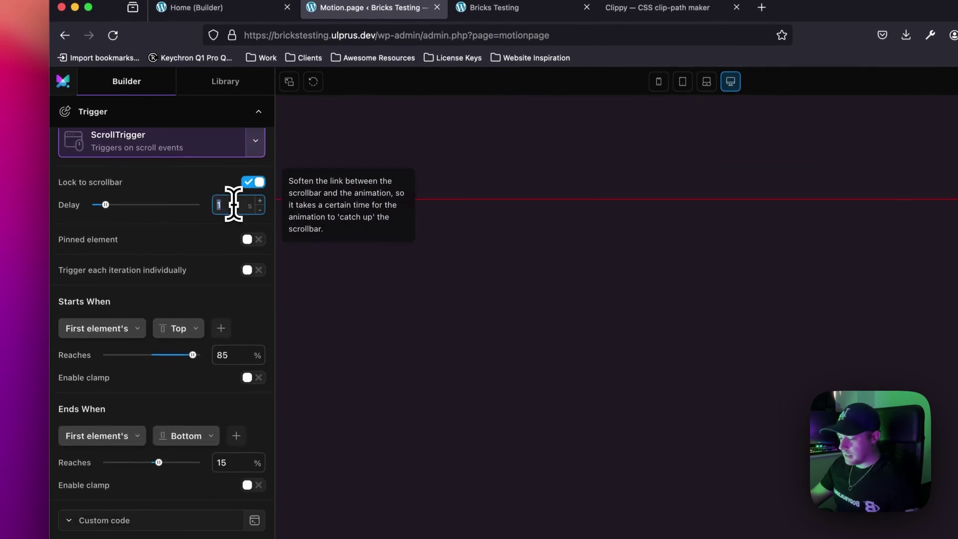
Step: Check the BW image's class in the Bricks builder and set .clip-path-animation as the timeline's animation selector
scroll(231, 331, "down", 5)
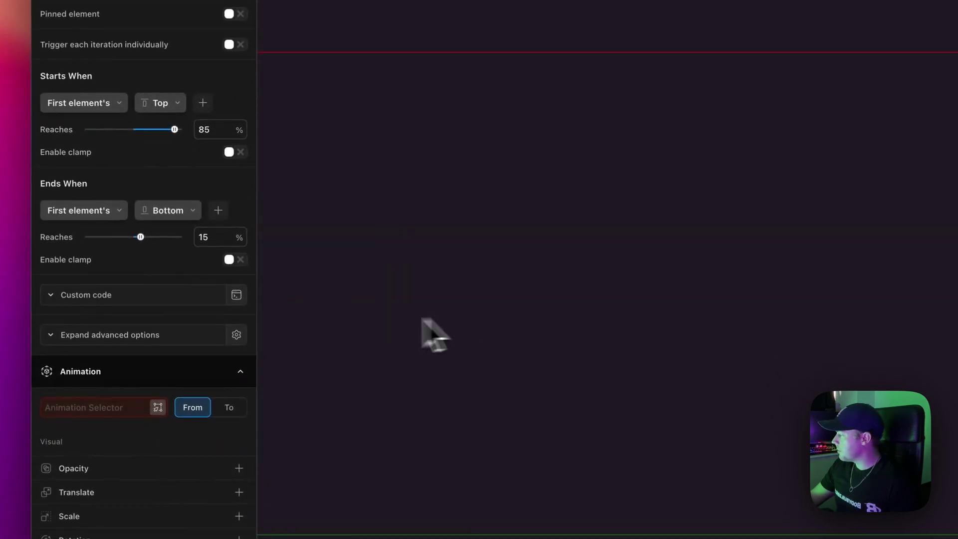
scroll(234, 344, "down", 4)
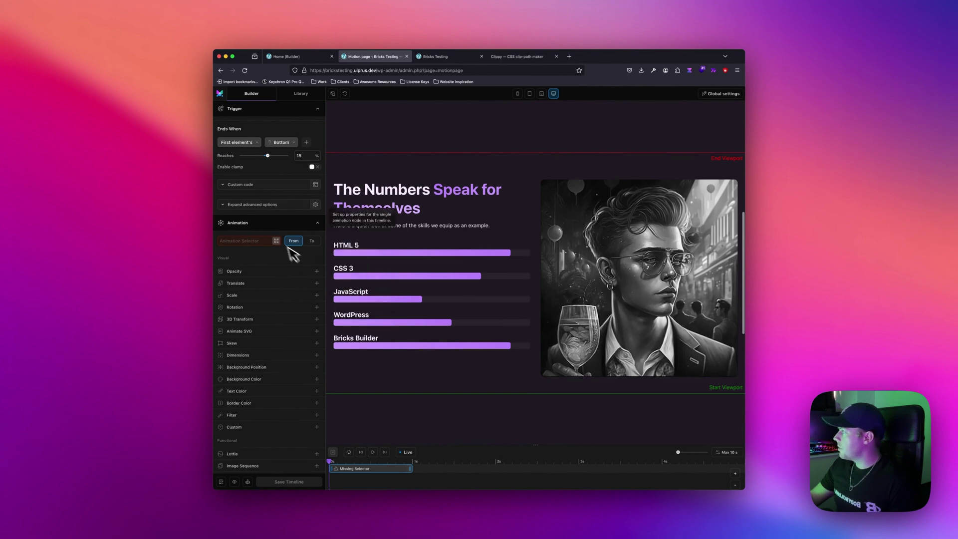
left_click(460, 57)
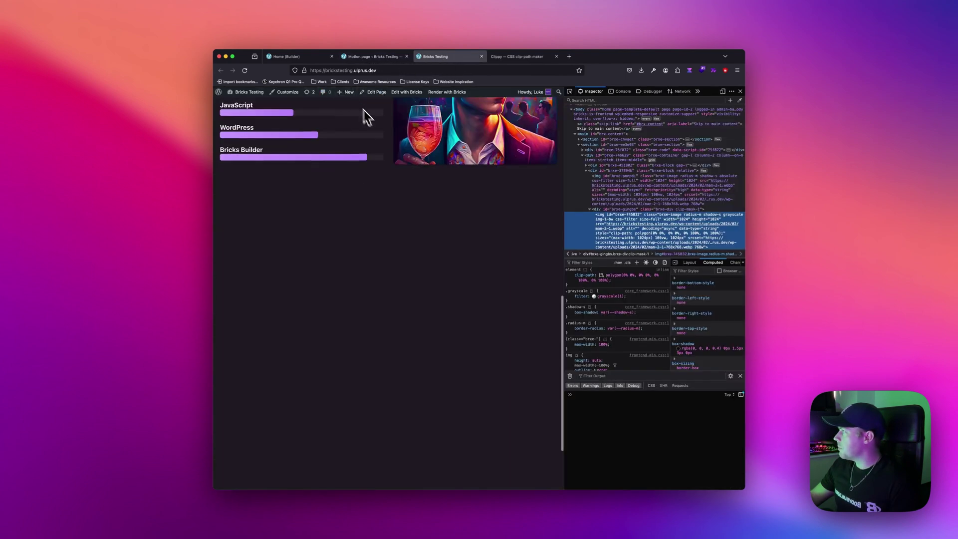
scroll(369, 119, "up", 5)
left_click(313, 59)
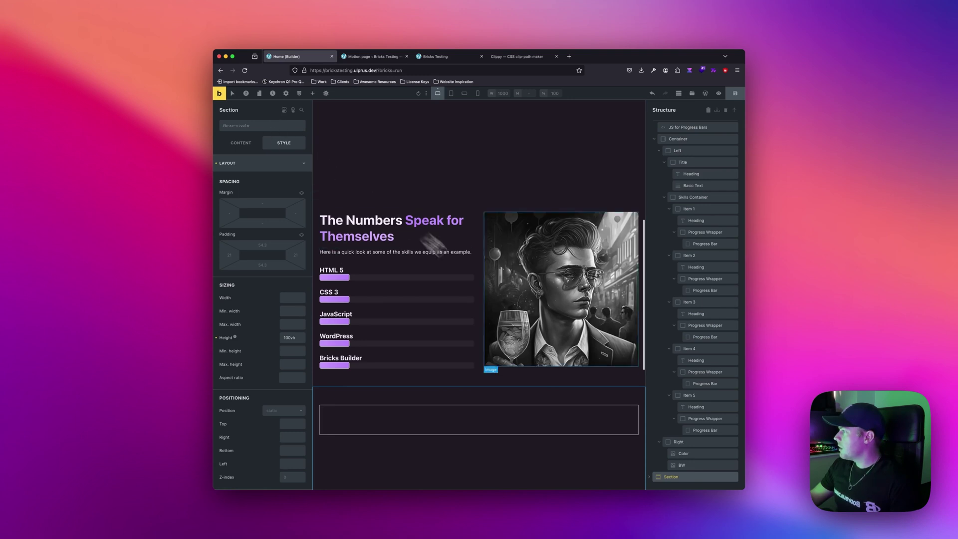
left_click(544, 296)
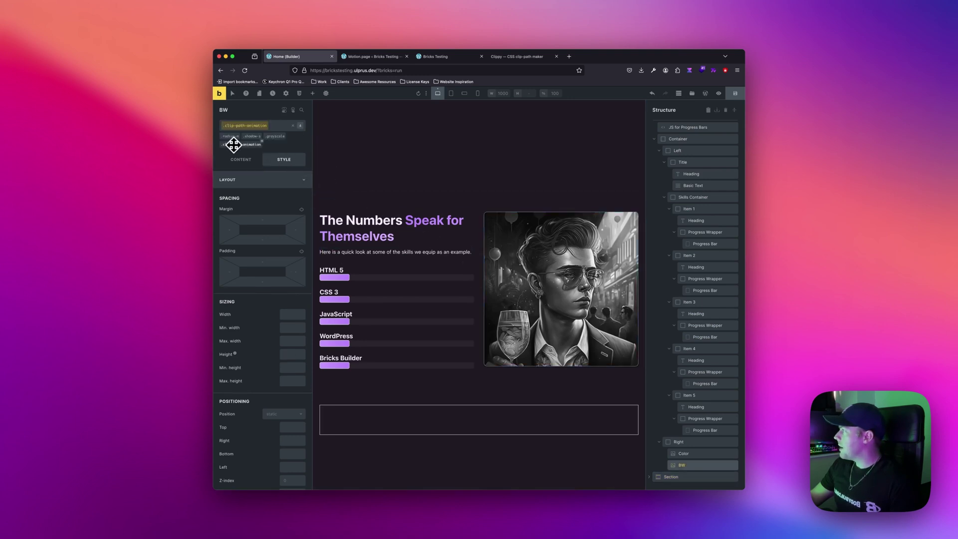
left_click(383, 56)
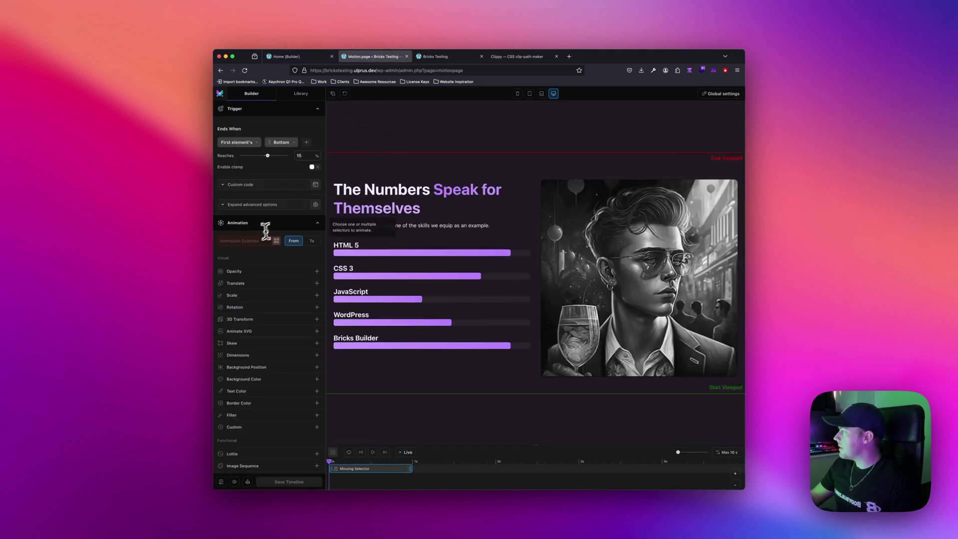
left_click(252, 241)
type(".clip-path-animation")
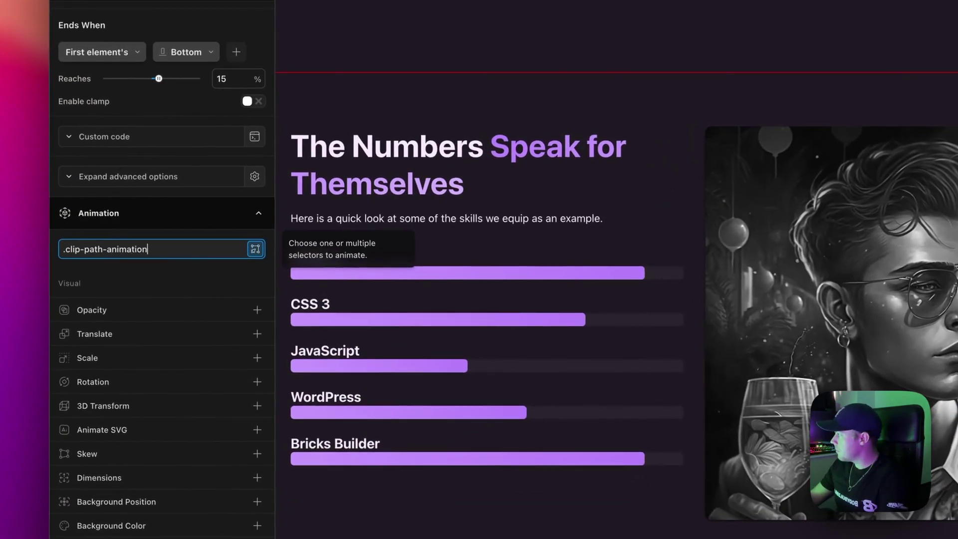
key("Return")
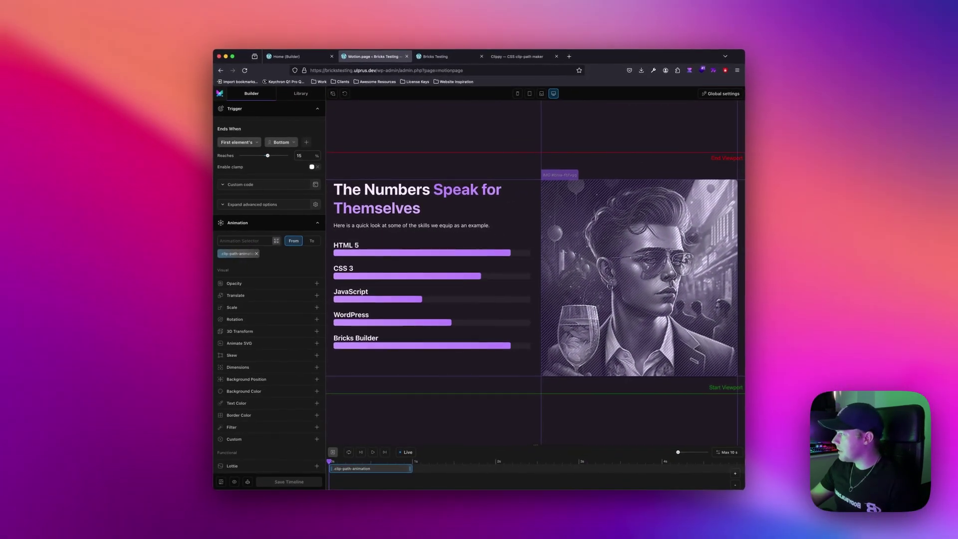
scroll(252, 281, "down", 2)
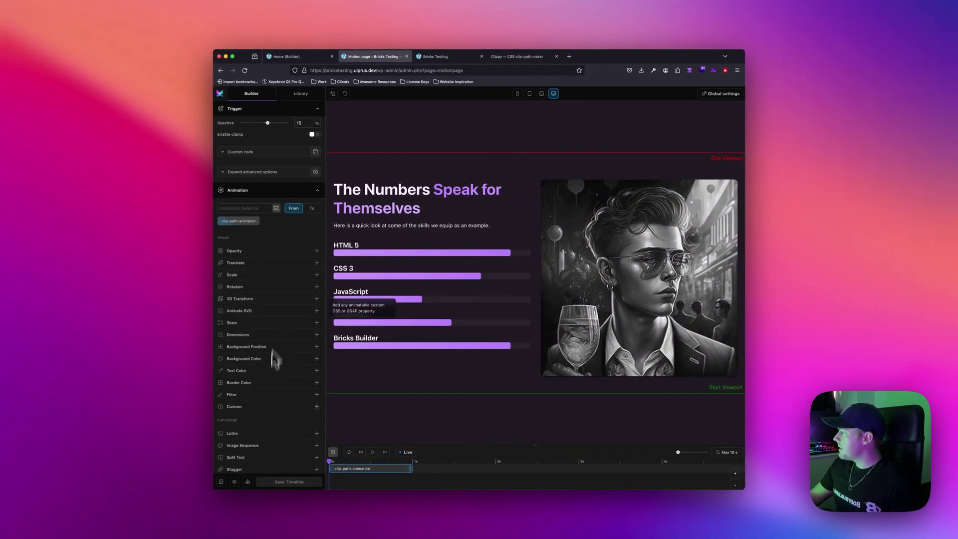
Step: Switch to the Clippy clip-path maker and try out the triangle shape by moving its apex along the upper edge to 35%
left_click(516, 56)
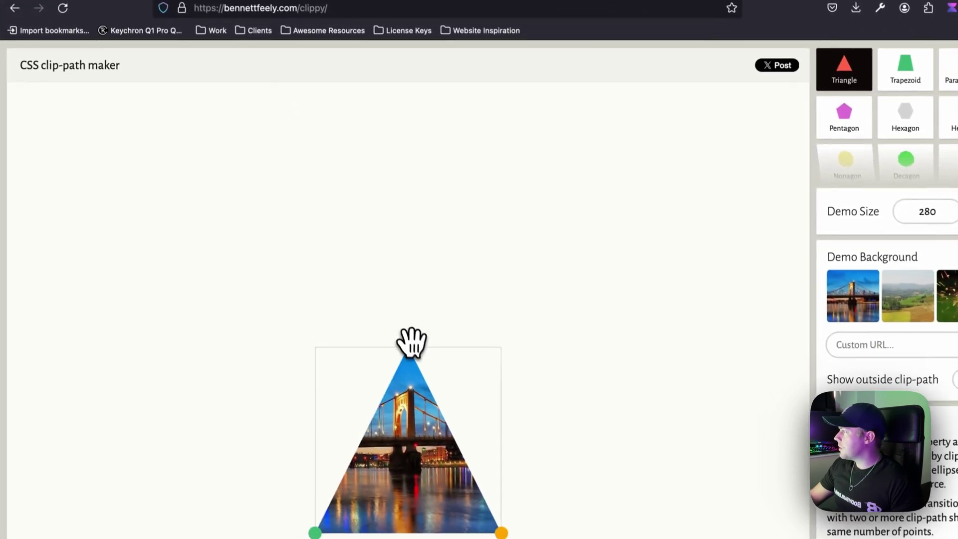
left_click_drag(449, 431, 426, 433)
left_click_drag(383, 339, 357, 340)
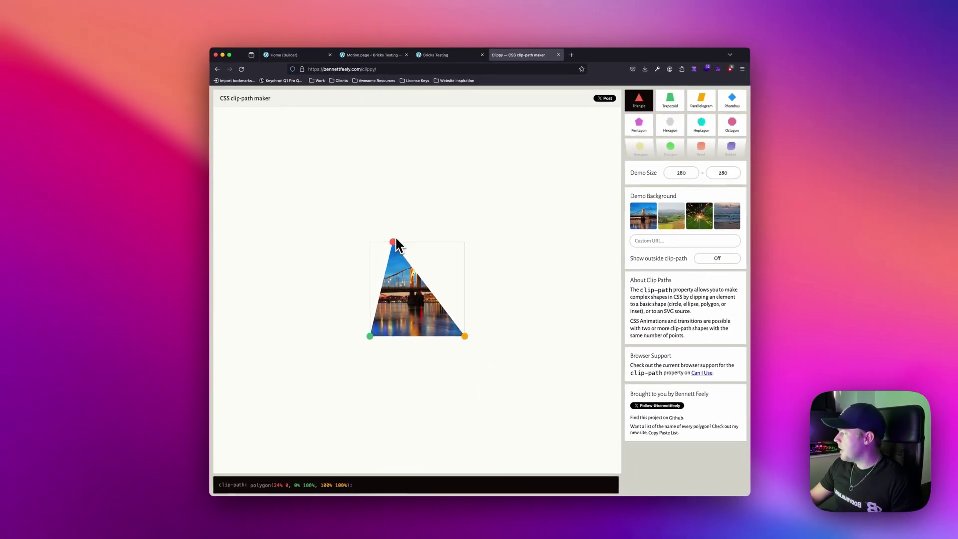
mouse_move(390, 240)
left_mouse_down()
mouse_move(415, 239)
mouse_move(400, 240)
left_mouse_up()
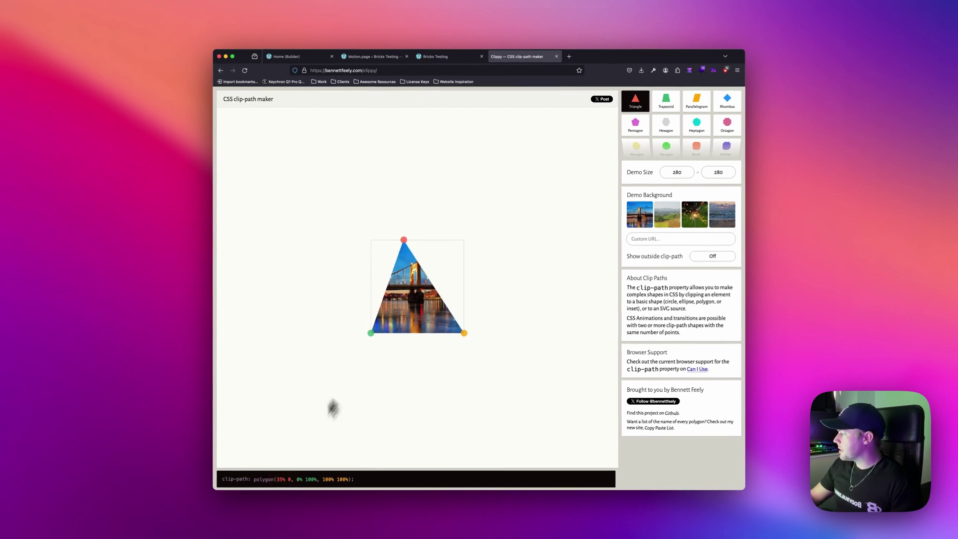
Step: Choose the Trapezoid preset, stretch its upper corners into a full square, and copy polygon(0 0, 100% 0, 100% 100%, 0% 100%)
mouse_move(631, 150)
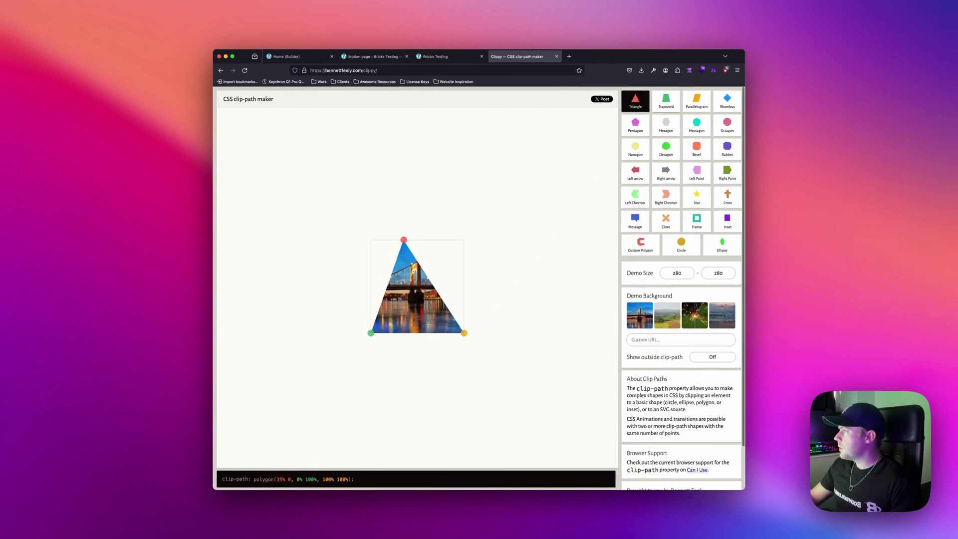
left_click(669, 103)
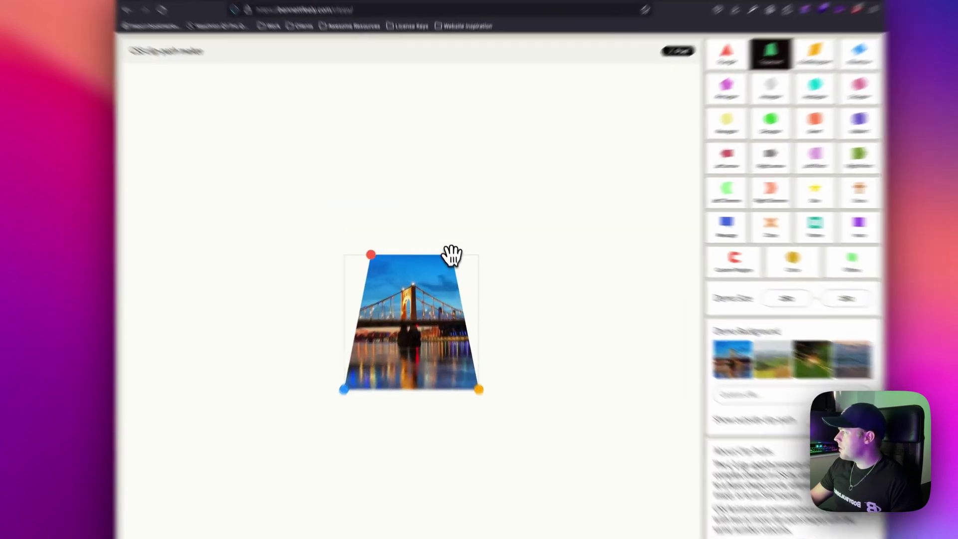
left_click_drag(446, 240, 465, 241)
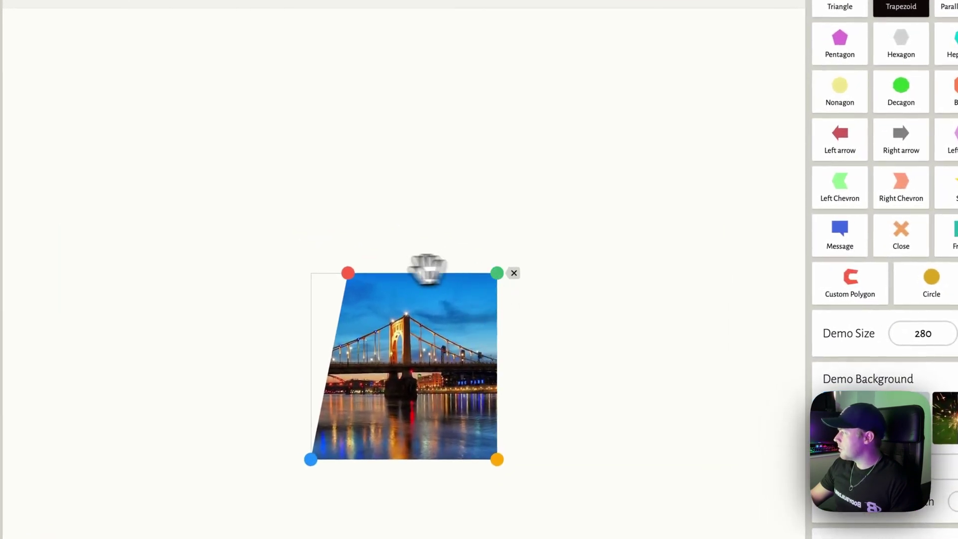
left_click_drag(348, 273, 306, 270)
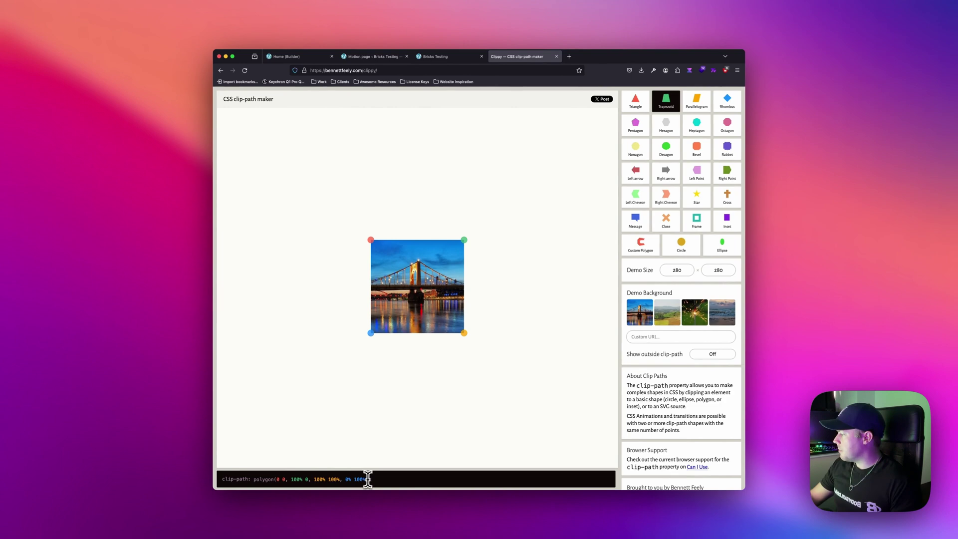
left_click_drag(367, 479, 325, 479)
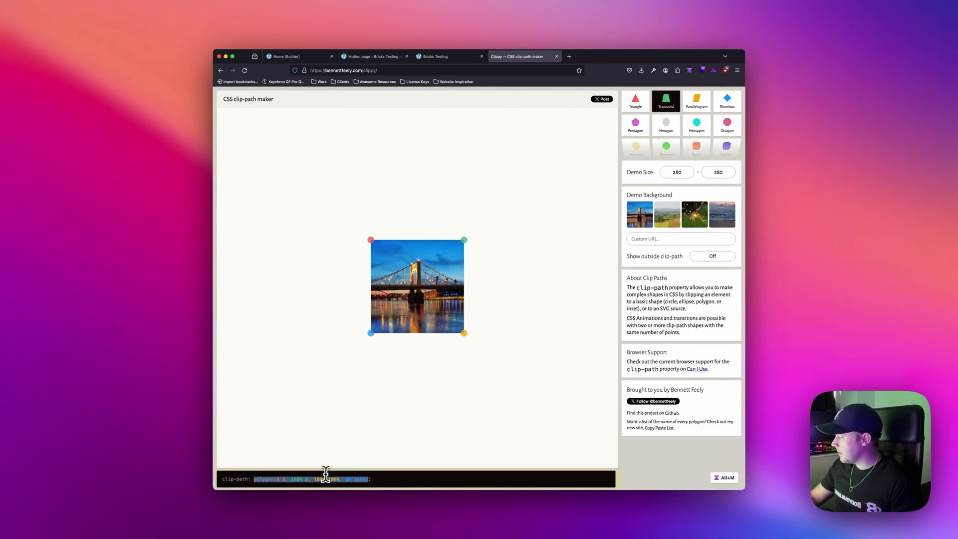
Step: In Motion.page, add a custom clip-path property to the From state with the value polygon(0 0, 100% 0, 100% 100%, 0% 100%)
left_click(371, 60)
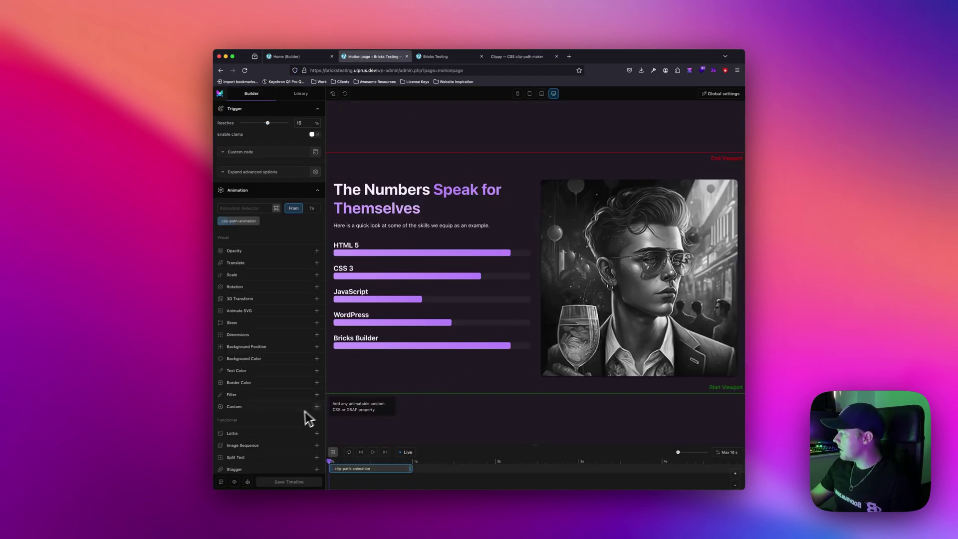
scroll(279, 419, "down", 2)
left_click(242, 346)
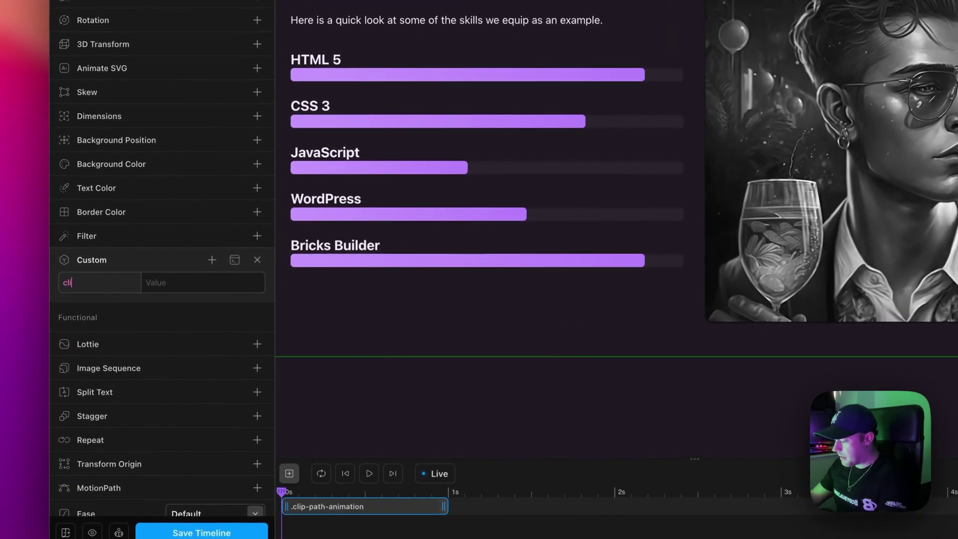
type("clip-path")
key("Tab")
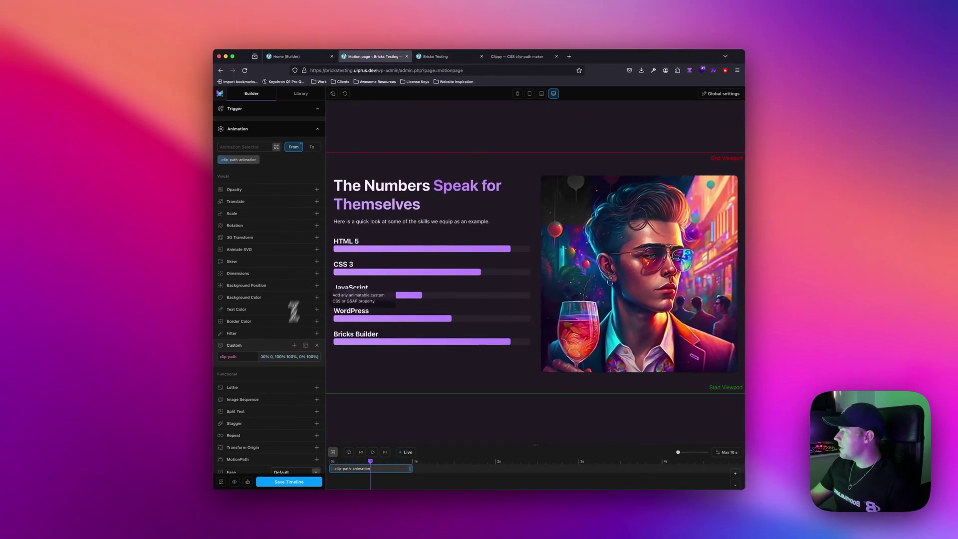
Step: Check the BW image and its .clip-path-animation class in the Bricks builder, and return to Motion.page
left_click(428, 58)
left_click(394, 56)
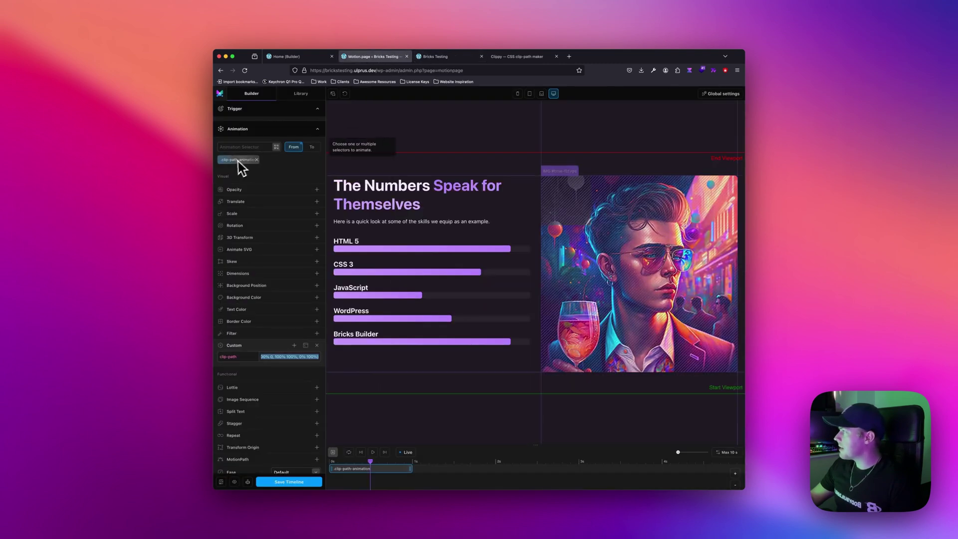
left_click(287, 58)
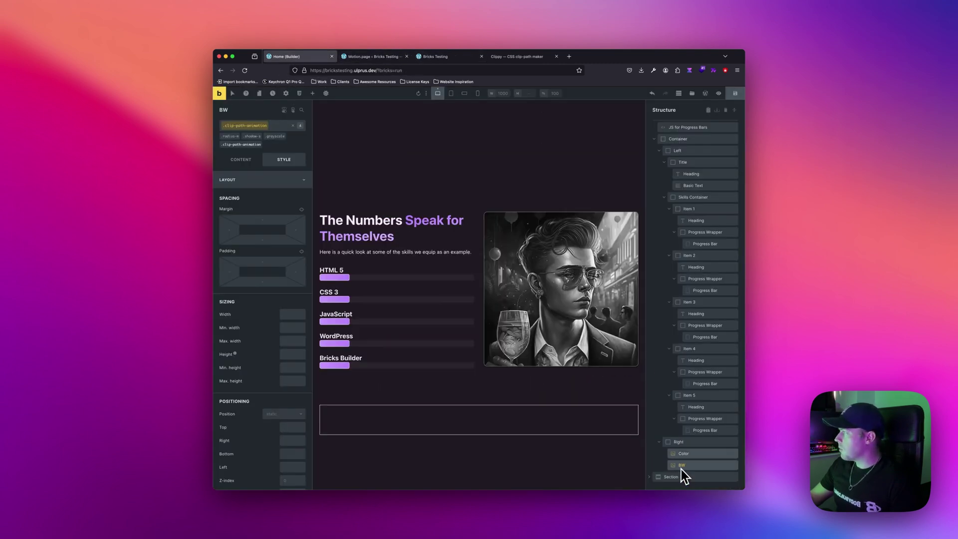
left_click(374, 59)
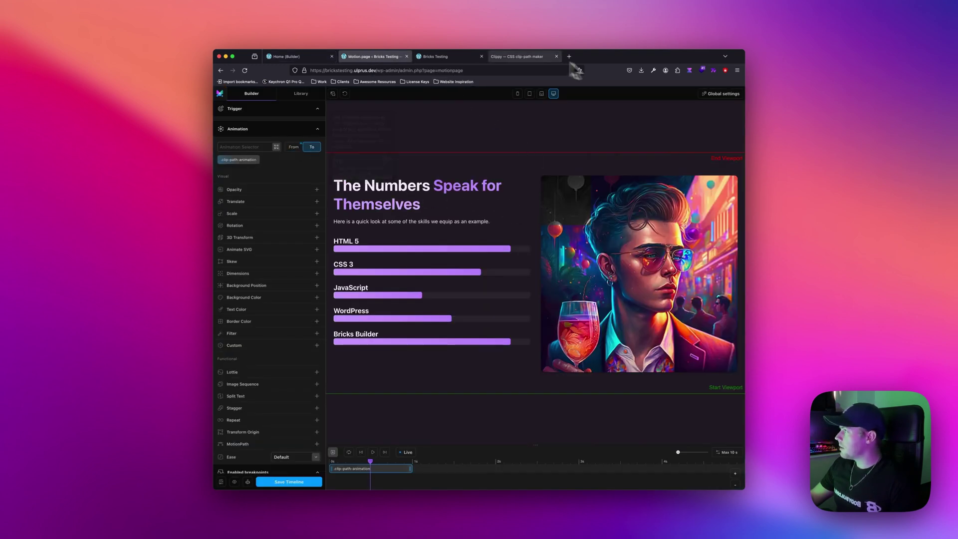
Step: In Clippy, collapse the square's right corners onto its left edge and copy polygon(0 0, 0 0, 0 100%, 0% 100%)
left_click(514, 57)
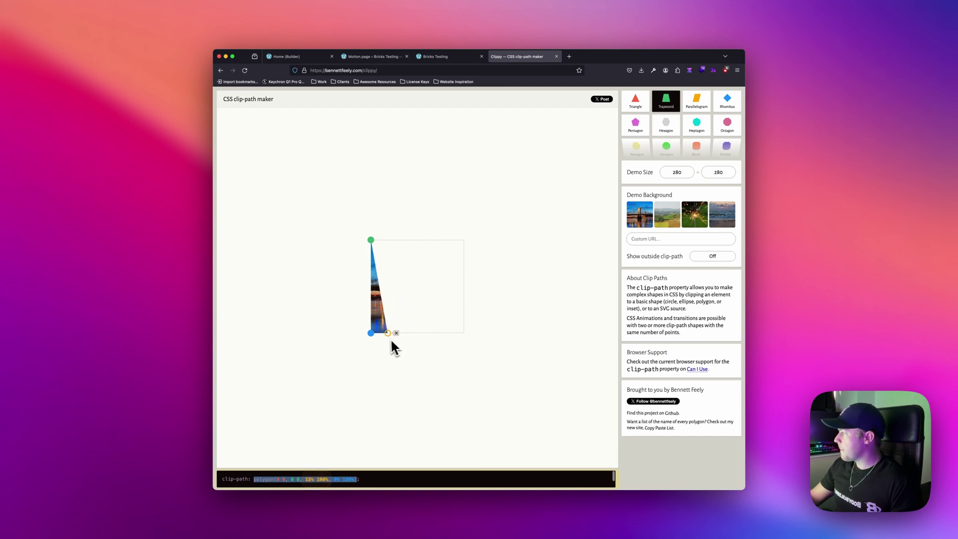
right_click(320, 480)
left_click(340, 402)
Step: Back in Motion.page, add a custom clip-path property to the To state with the value polygon(0 0, 0 0, 0 100%, 0% 100%)
left_click(355, 56)
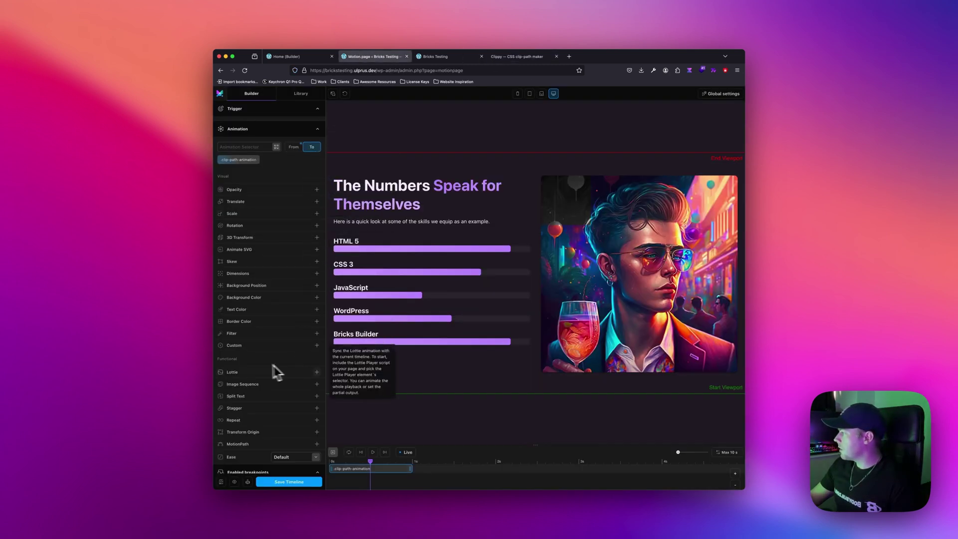
left_click(235, 350)
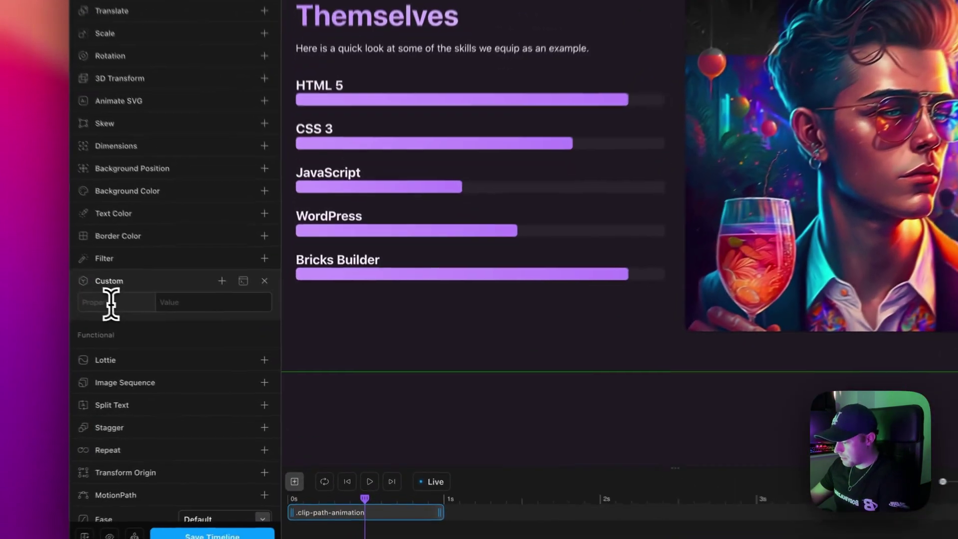
type("clip-path")
key("Tab")
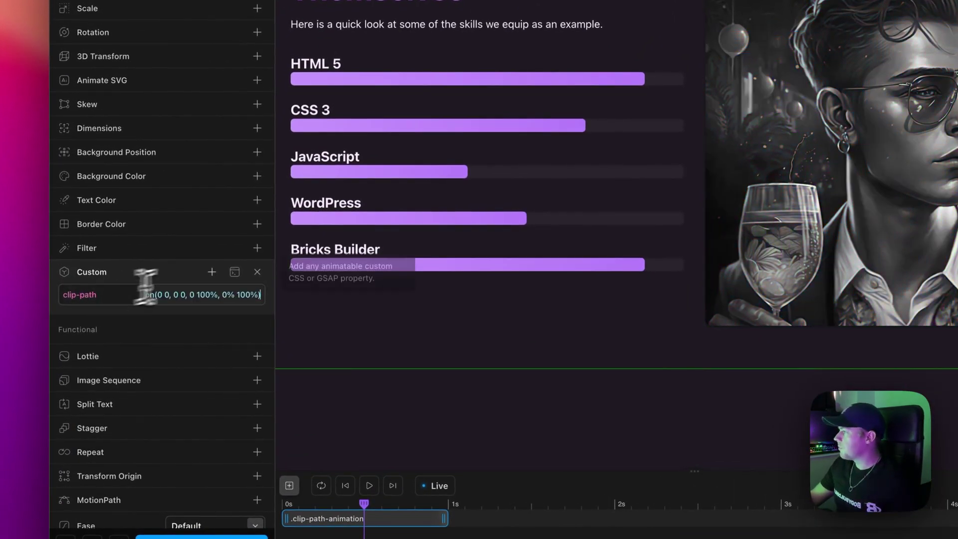
Step: Scroll the page preview back and forth to examine how the image's clip-path animation plays
scroll(644, 207, "down", 2)
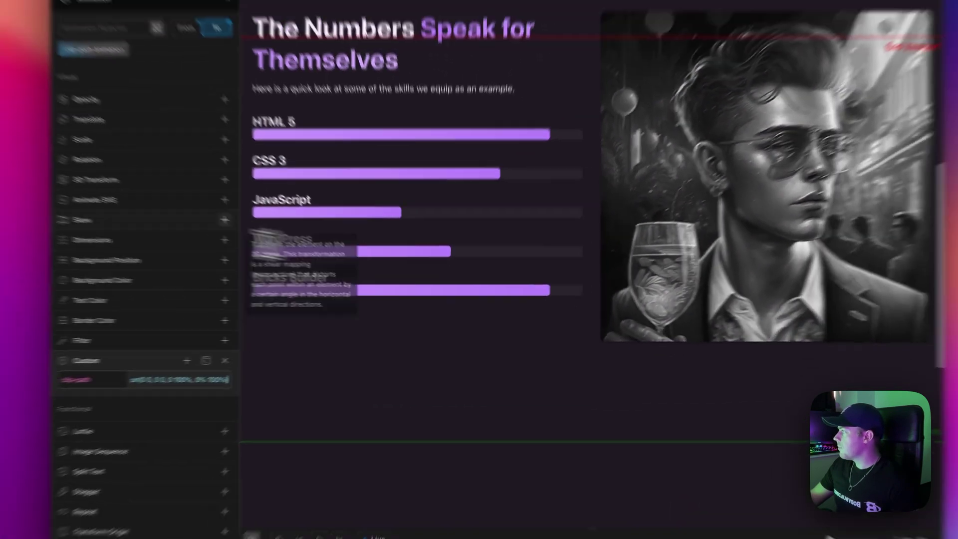
scroll(99, 224, "up", 5)
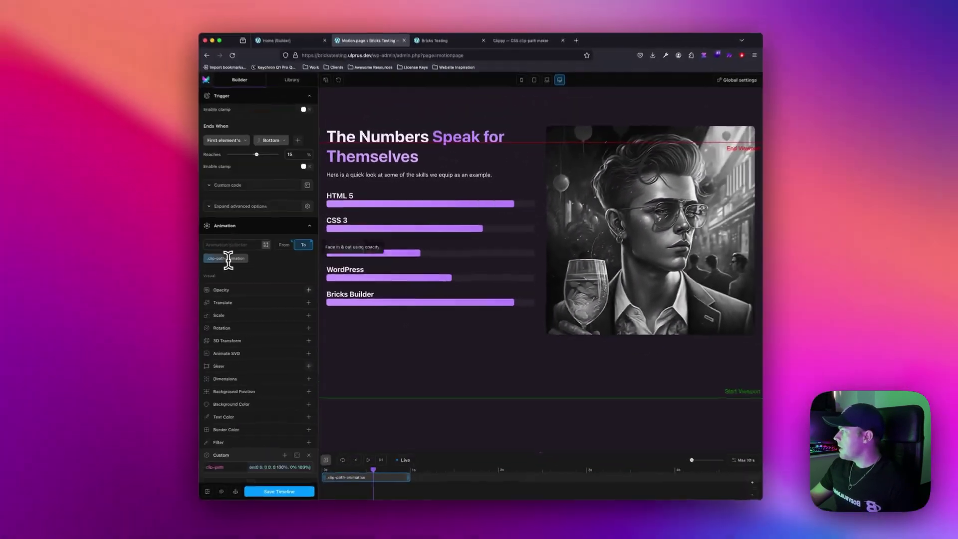
scroll(98, 223, "down", 5)
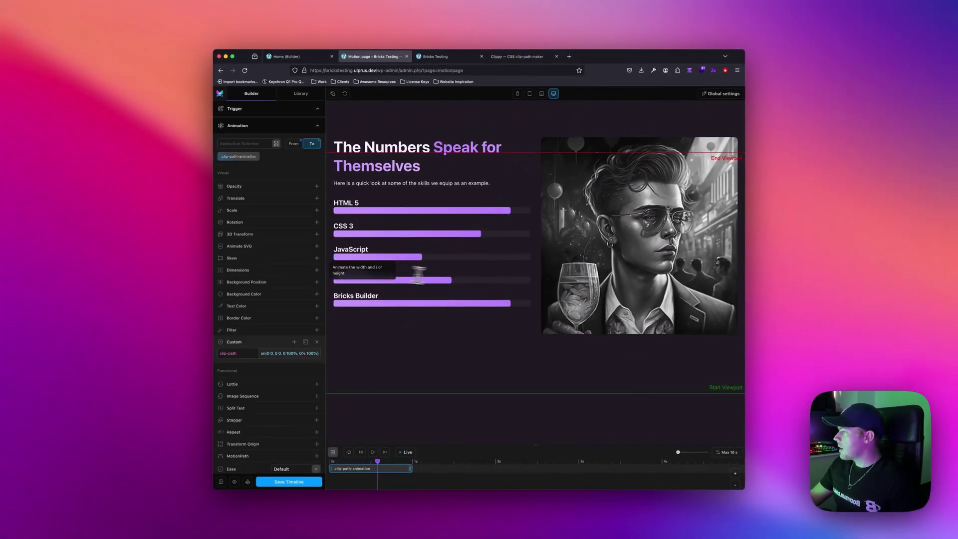
scroll(456, 276, "up", 10)
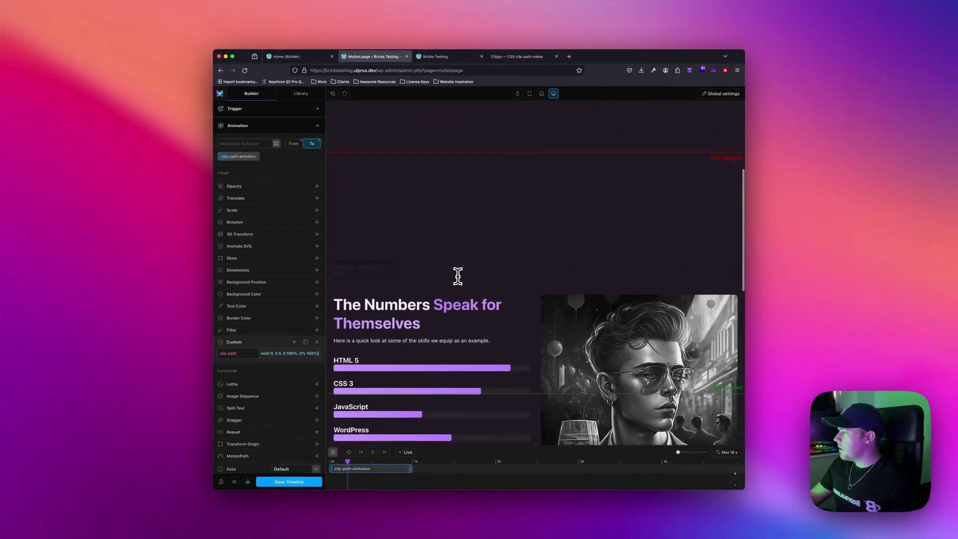
scroll(455, 276, "down", 5)
scroll(535, 274, "down", 9)
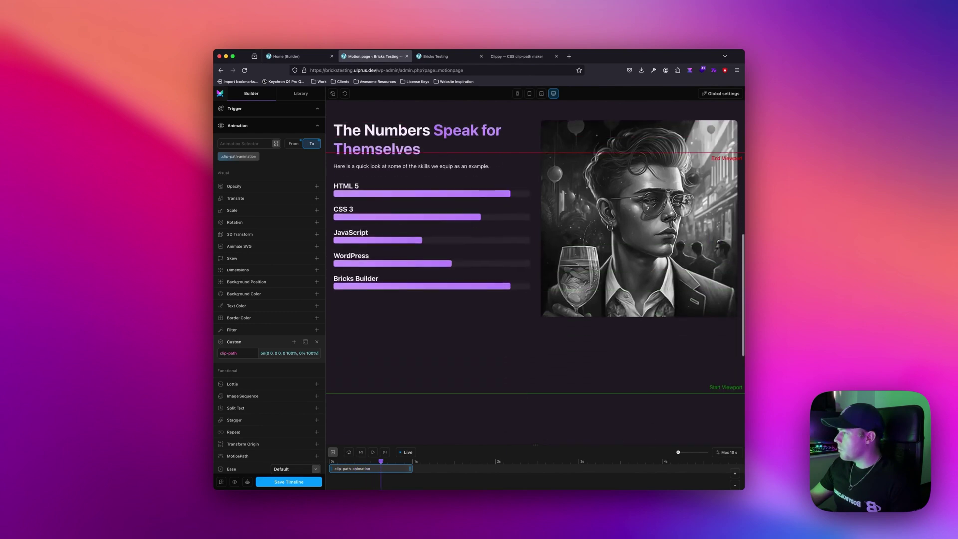
scroll(536, 274, "up", 5)
scroll(535, 274, "up", 6)
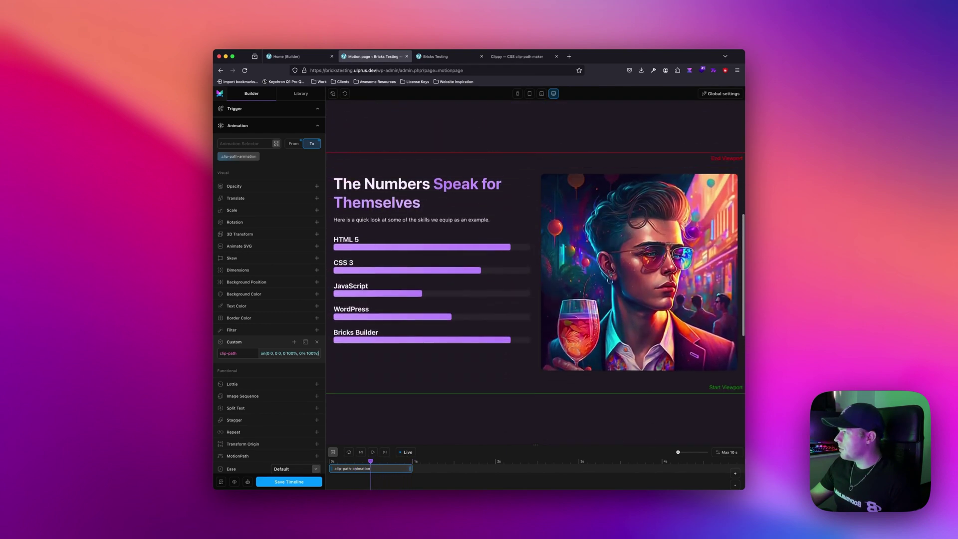
scroll(457, 276, "down", 6)
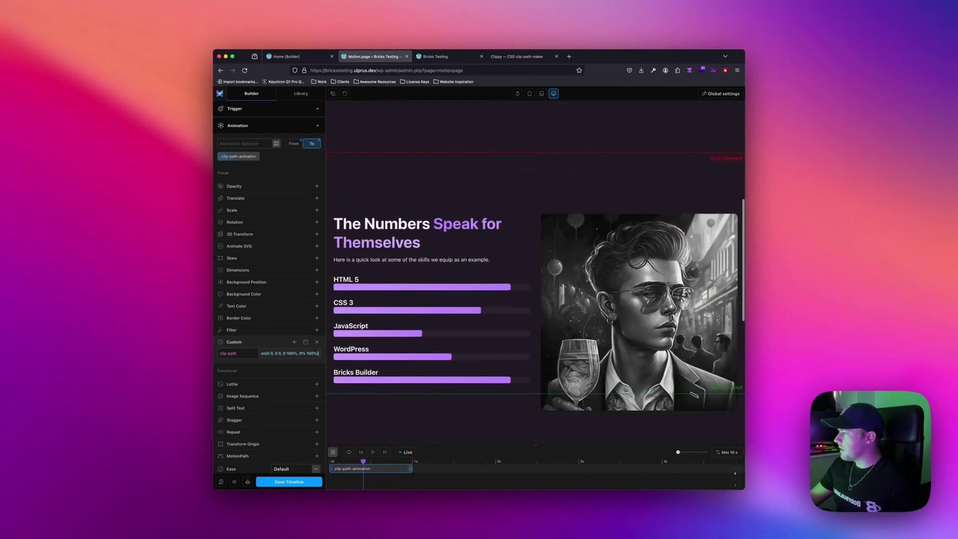
Step: Set the Lock to scrollbar delay to 2 and try the softened scrolling in the preview
scroll(302, 246, "up", 10)
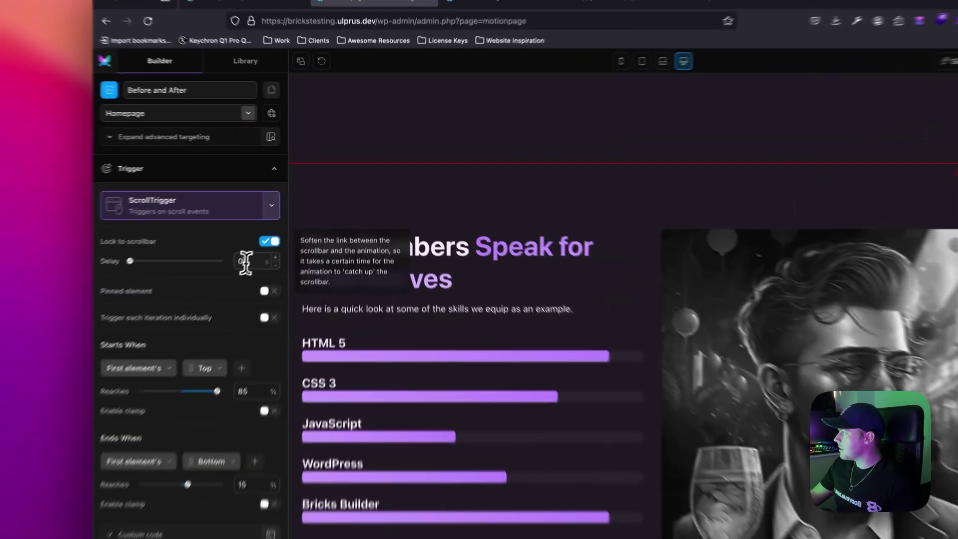
double_click(300, 209)
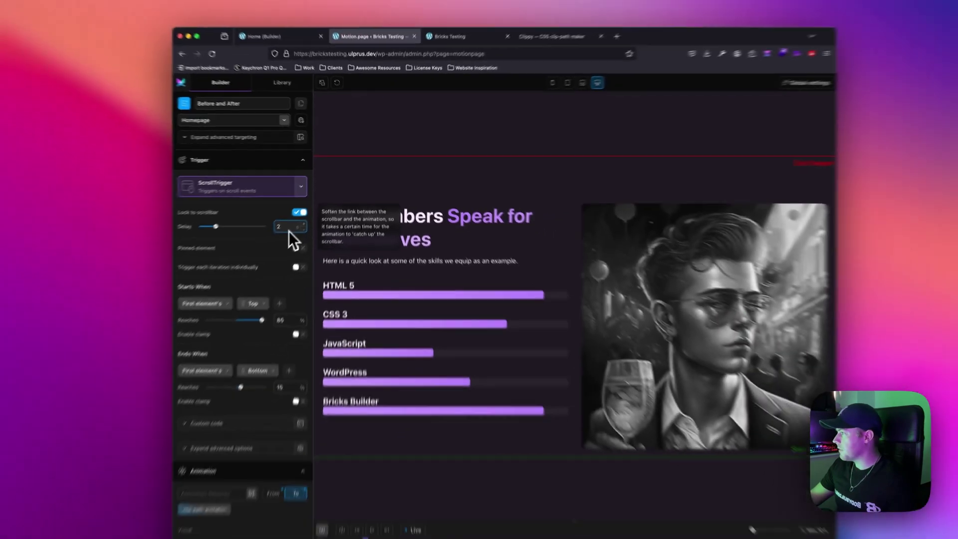
scroll(522, 349, "up", 5)
scroll(449, 244, "down", 2)
scroll(448, 244, "up", 4)
scroll(439, 269, "down", 6)
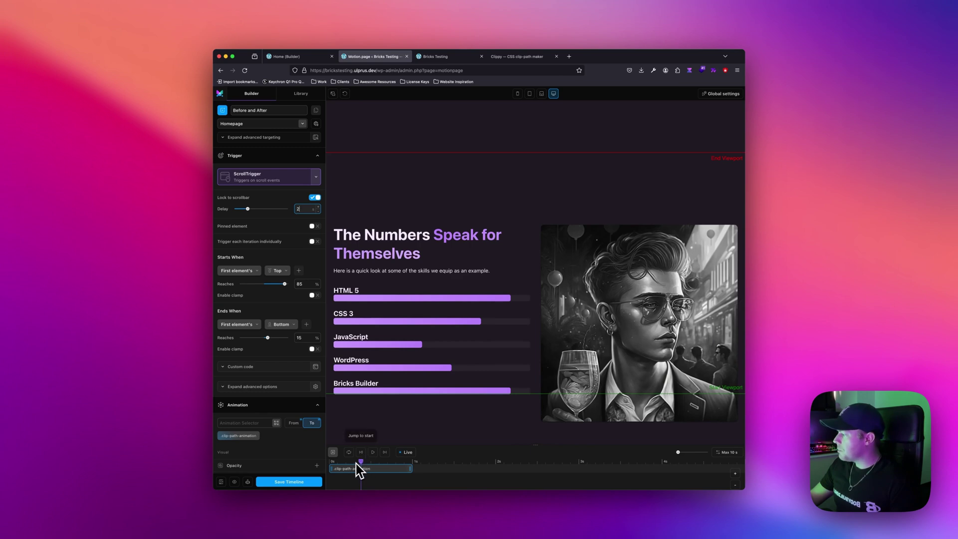
Step: Examine how the timeline playhead and the image follow repeated scrolling through the start and end viewport markers
scroll(515, 359, "down", 5)
scroll(519, 359, "up", 6)
scroll(519, 359, "up", 3)
scroll(519, 359, "down", 5)
scroll(519, 360, "up", 4)
scroll(519, 359, "down", 2)
scroll(573, 364, "down", 5)
scroll(636, 288, "up", 2)
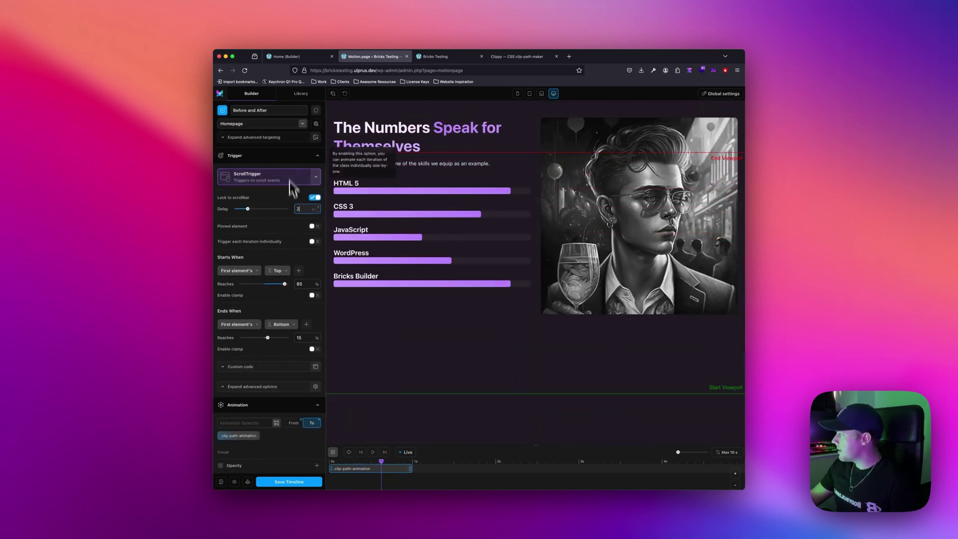
Step: Compare the custom clip-path polygon values of the animation's From and To states
scroll(295, 304, "down", 5)
left_click(293, 248)
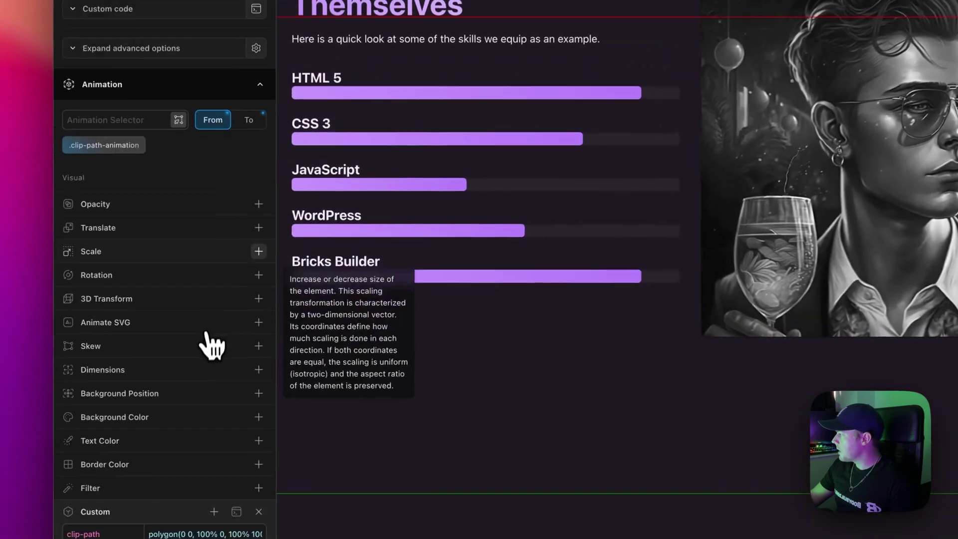
scroll(212, 343, "down", 5)
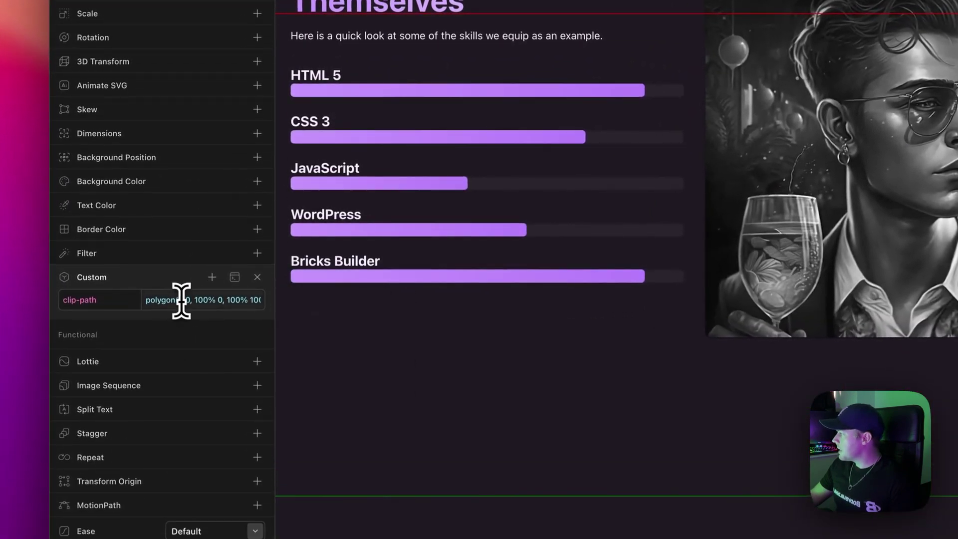
scroll(199, 329, "up", 5)
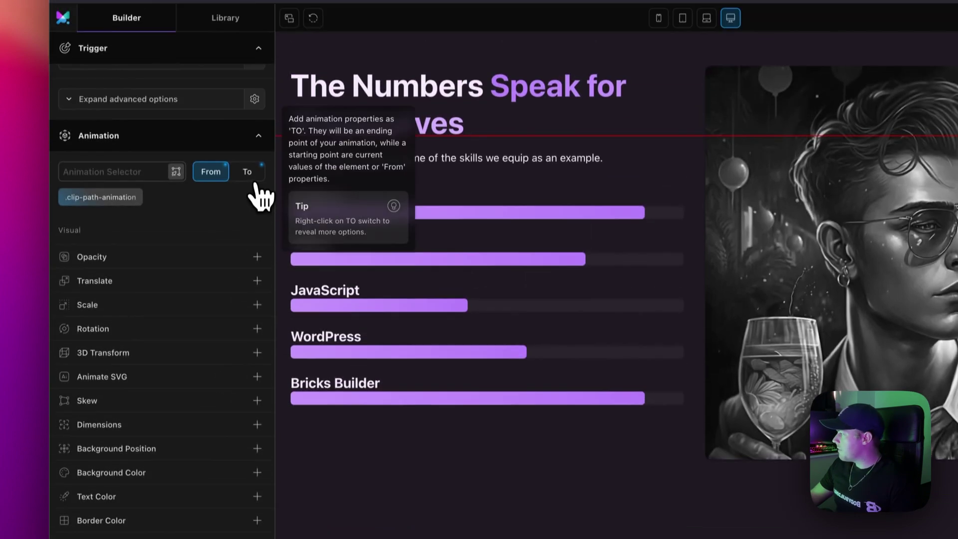
left_click(248, 183)
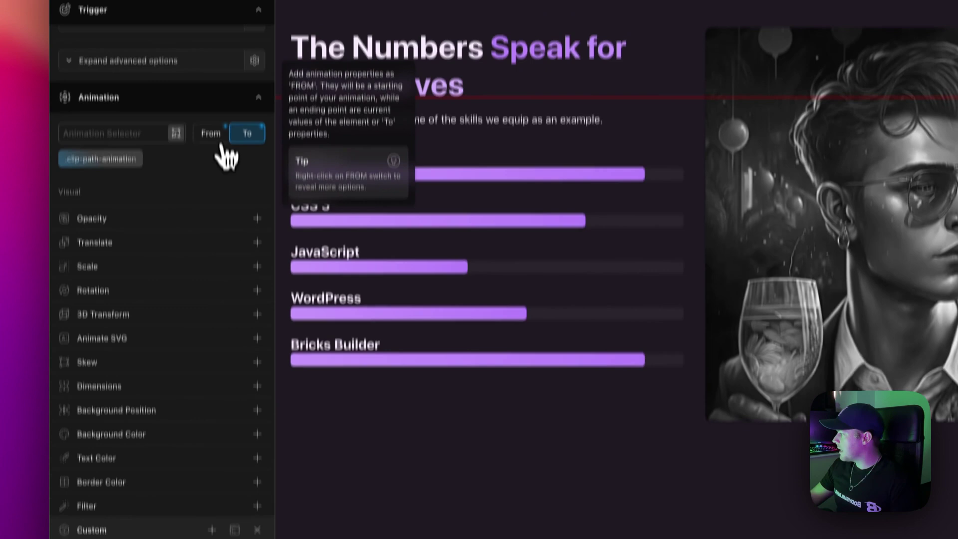
Step: Set clip-path to polygon(0% 0%, 100% 0%, 100% 100%, 0% 100%) in From and polygon(0% 0%, 0% 0%, 0% 100%, 0% 100%) in To
left_click(211, 133)
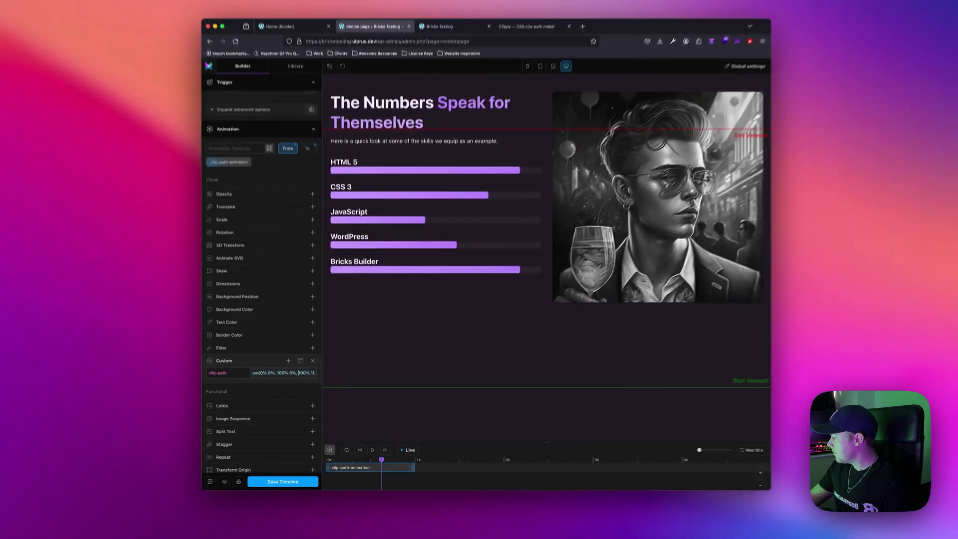
key("Right")
key("Right")
key("Right")
key("Right")
key("Right")
key("Right")
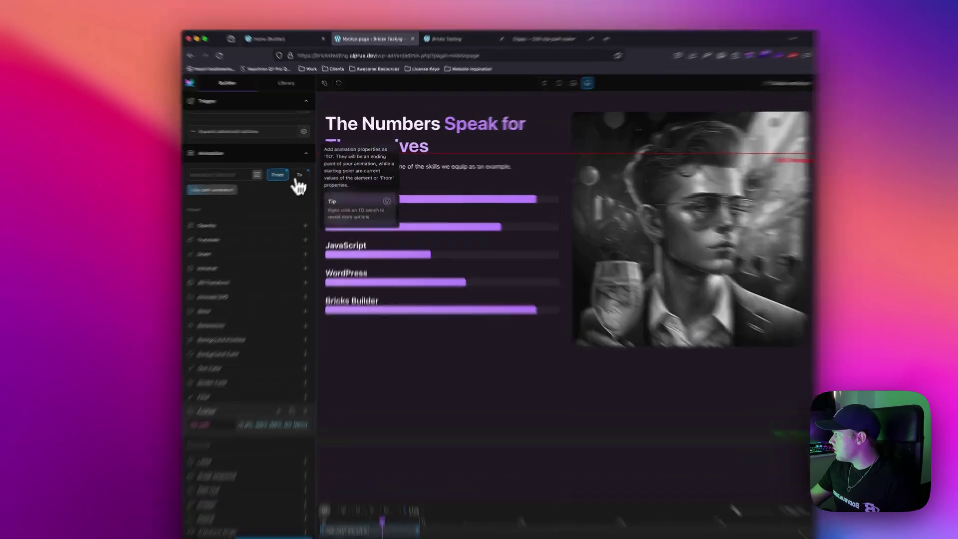
left_click(312, 170)
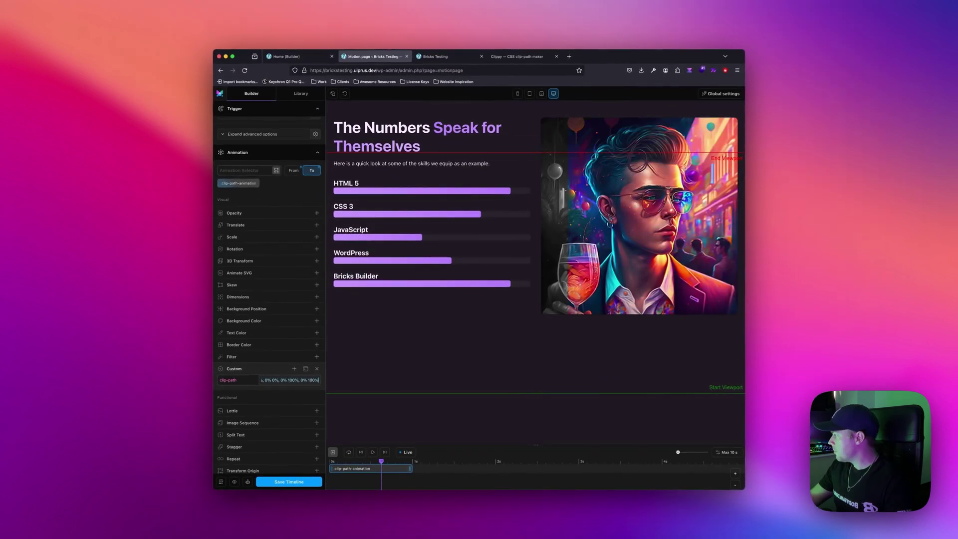
scroll(453, 376, "up", 6)
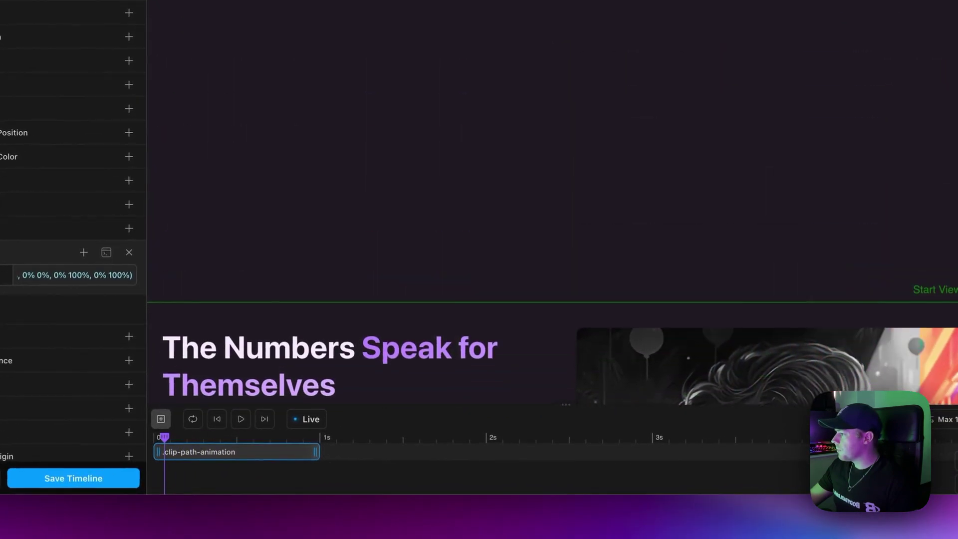
Step: Check the clip-path reveal with the new polygon values by moving through the skills section in the preview
scroll(409, 262, "down", 10)
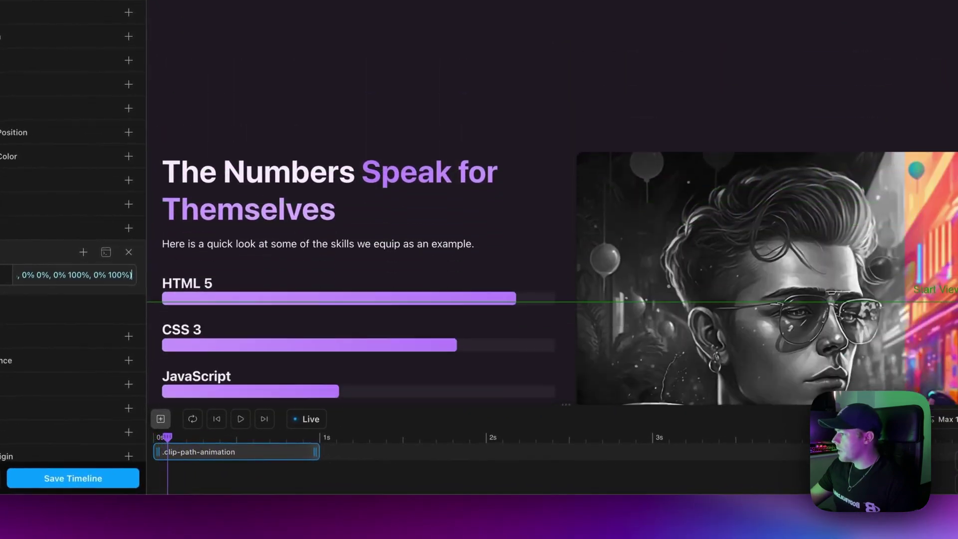
scroll(413, 278, "down", 5)
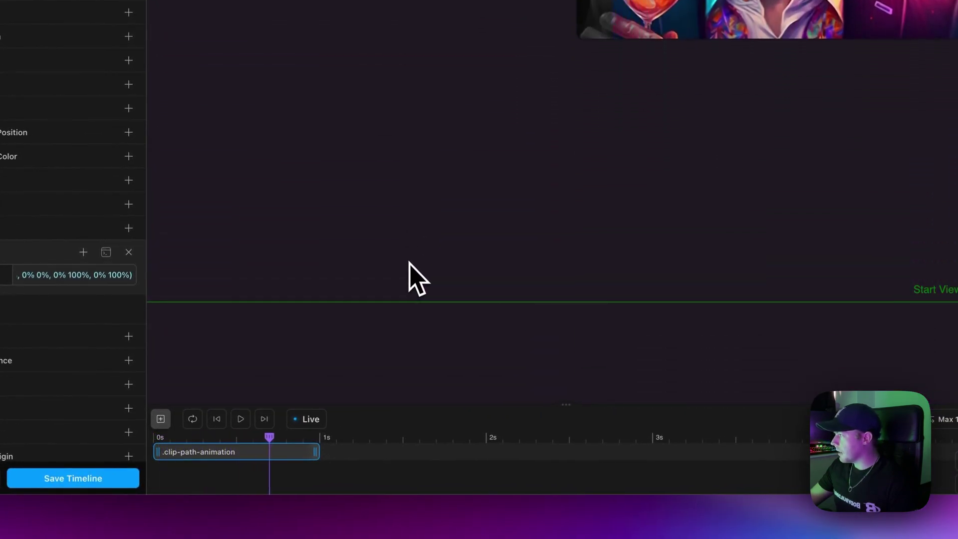
scroll(413, 277, "up", 10)
scroll(409, 263, "down", 4)
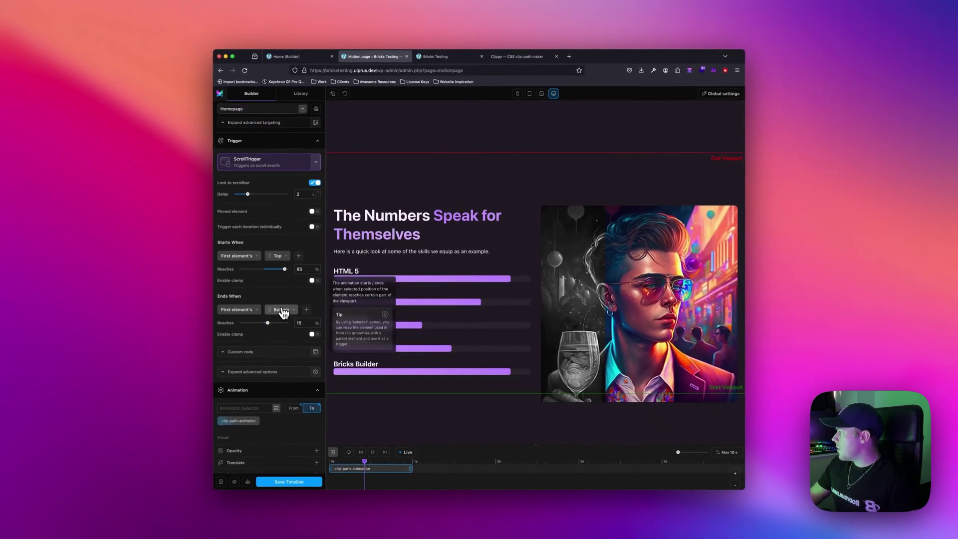
Step: Set the scroll trigger to start when the first element's top reaches 50% and end when its top reaches 0%
left_click(281, 322)
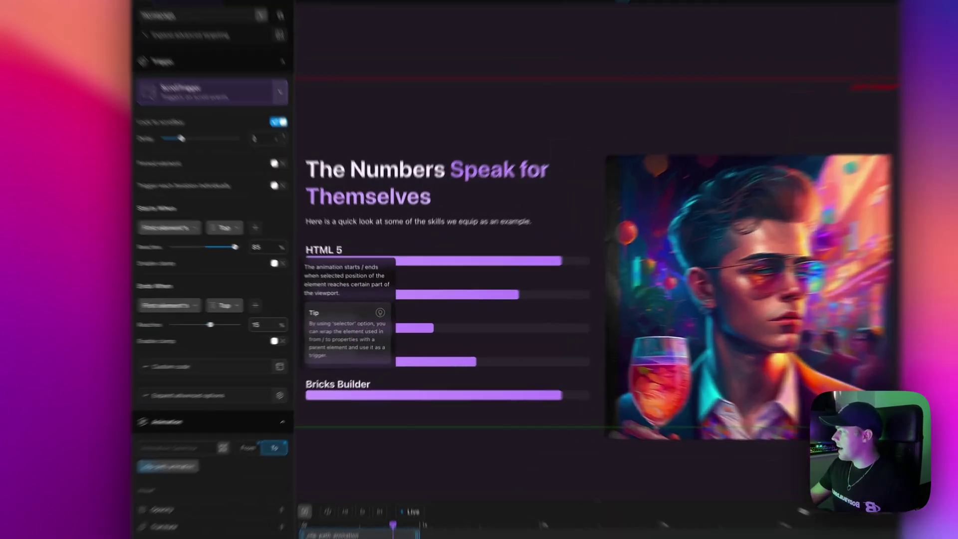
double_click(308, 324)
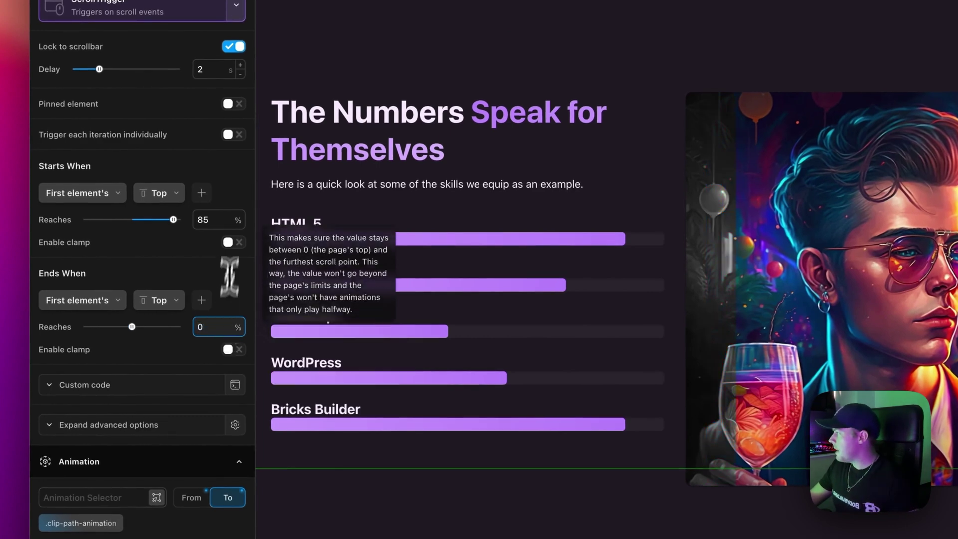
double_click(218, 220)
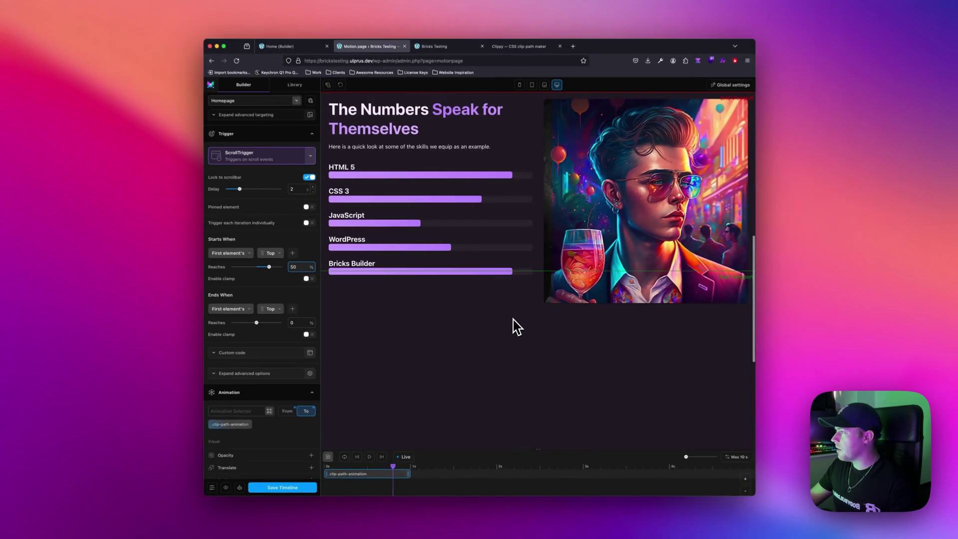
Step: Examine in the preview how the image reveal and timeline playhead follow the adjusted start and end positions
scroll(514, 321, "down", 1)
scroll(514, 320, "up", 8)
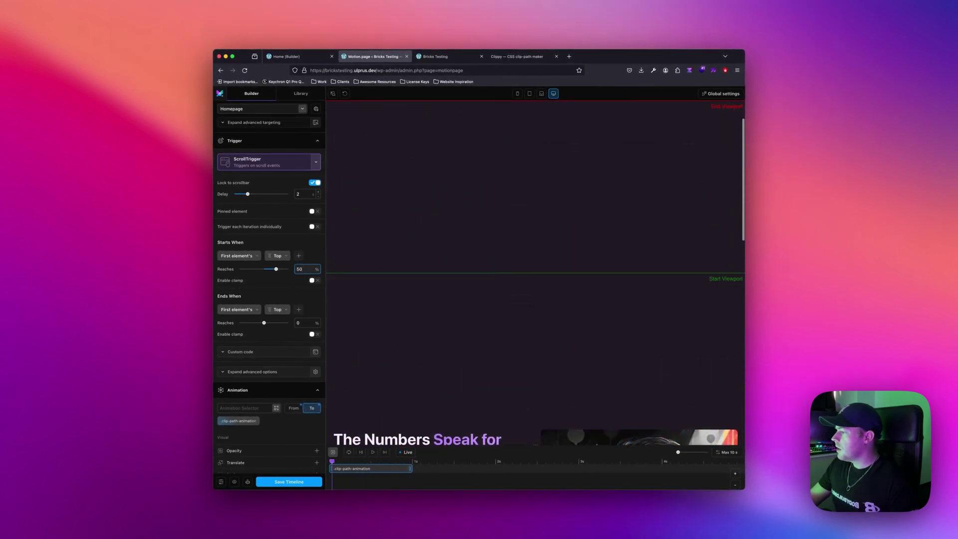
scroll(536, 300, "down", 5)
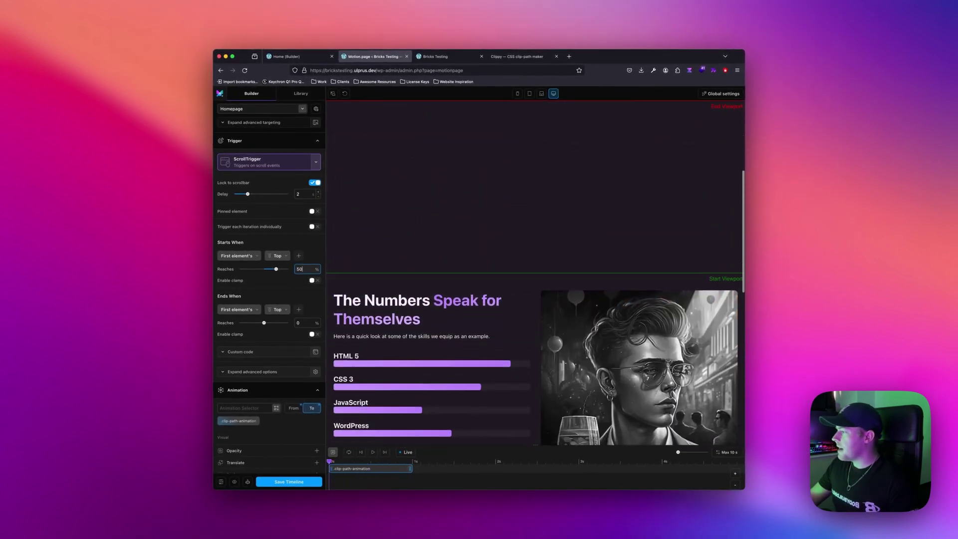
scroll(535, 300, "down", 1)
scroll(514, 327, "down", 2)
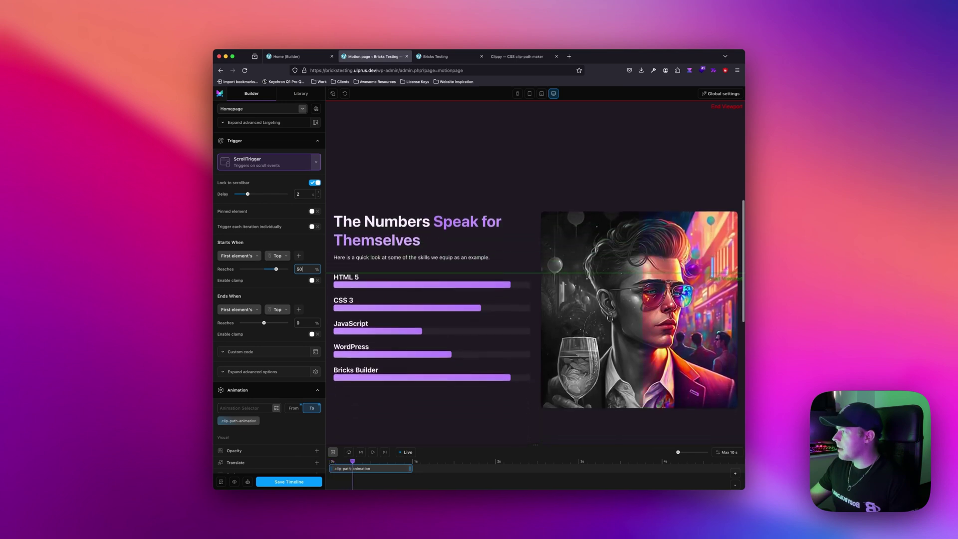
scroll(545, 272, "down", 5)
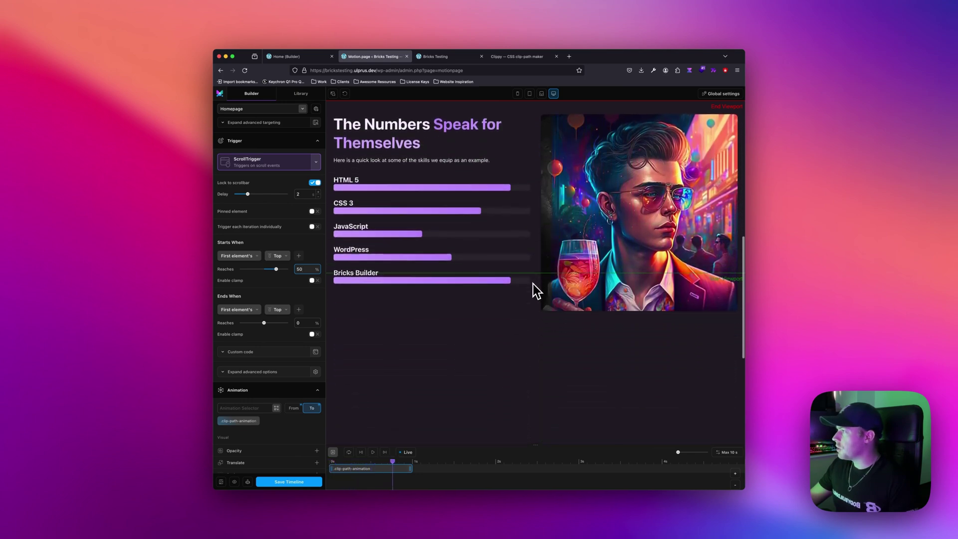
scroll(536, 295, "up", 10)
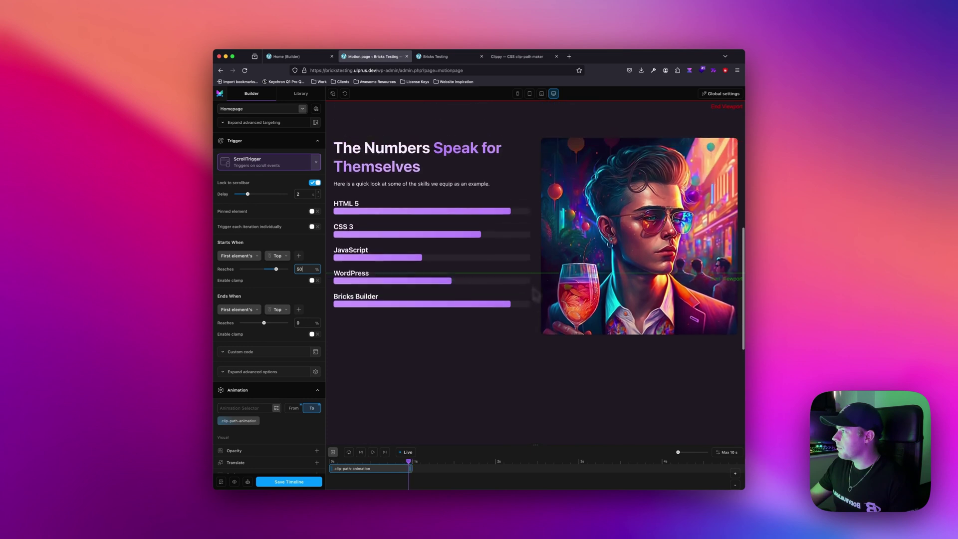
Step: Switch to the live page and test the skills image's black-and-white to colour reveal while scrolling
scroll(536, 295, "down", 7)
scroll(496, 344, "down", 3)
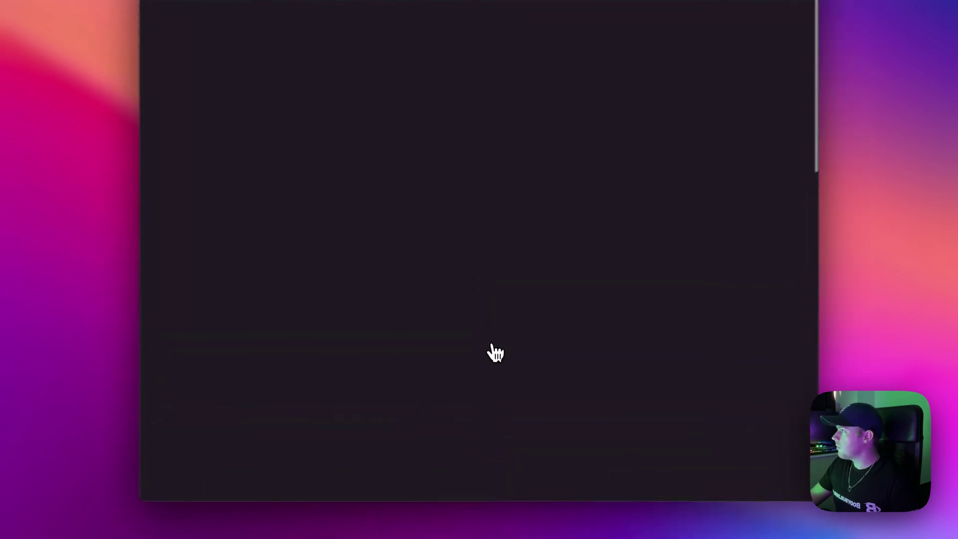
scroll(494, 349, "down", 8)
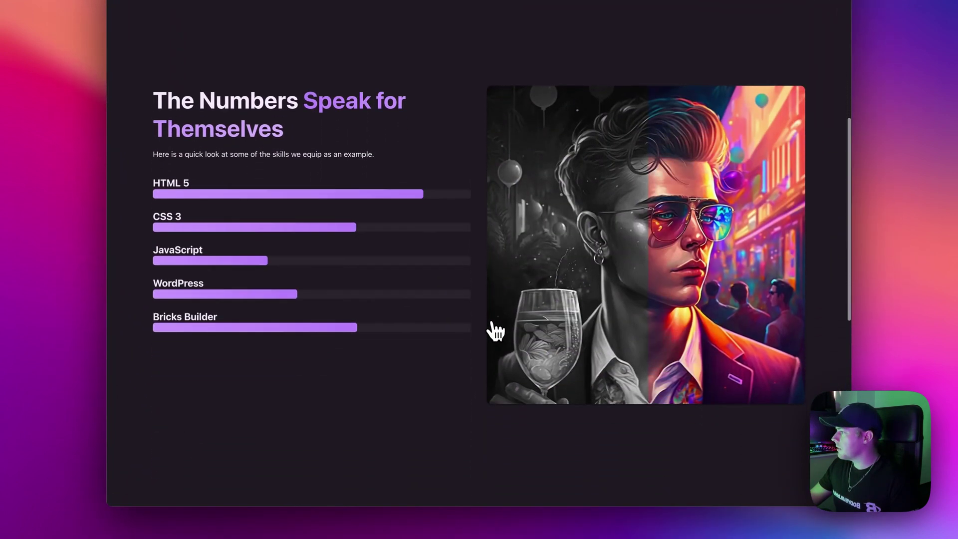
scroll(495, 331, "down", 5)
scroll(496, 332, "up", 2)
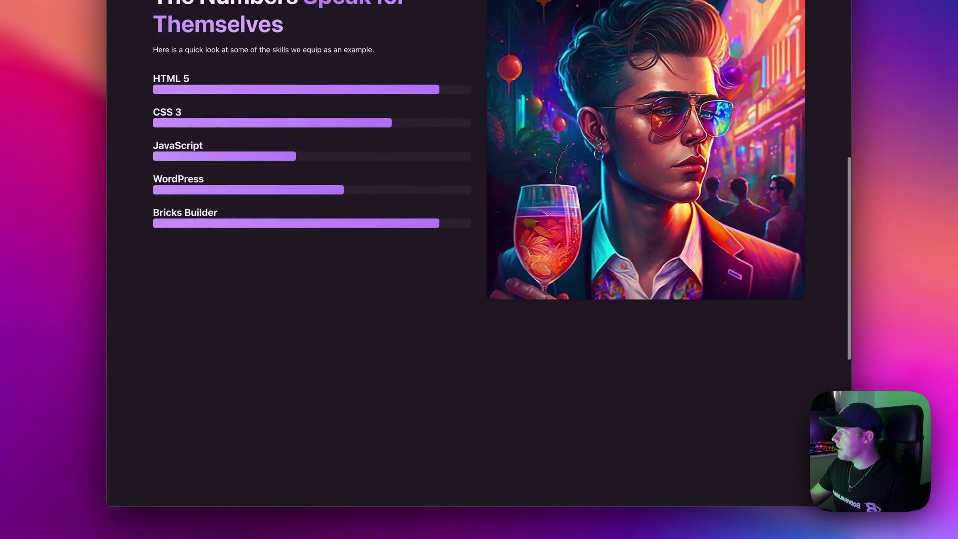
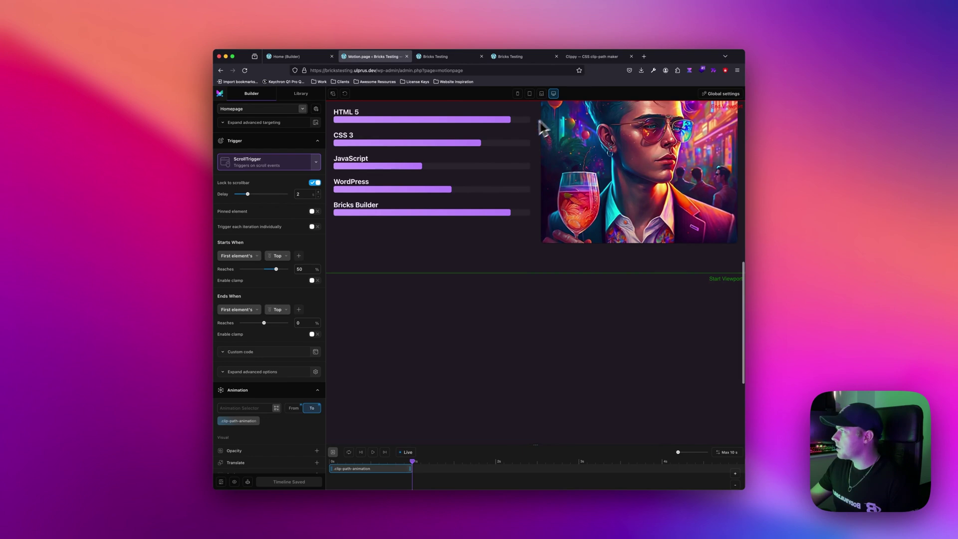
Step: Switch to the Bricks builder and duplicate the Numbers 4 - Progress Bars section
left_click(299, 56)
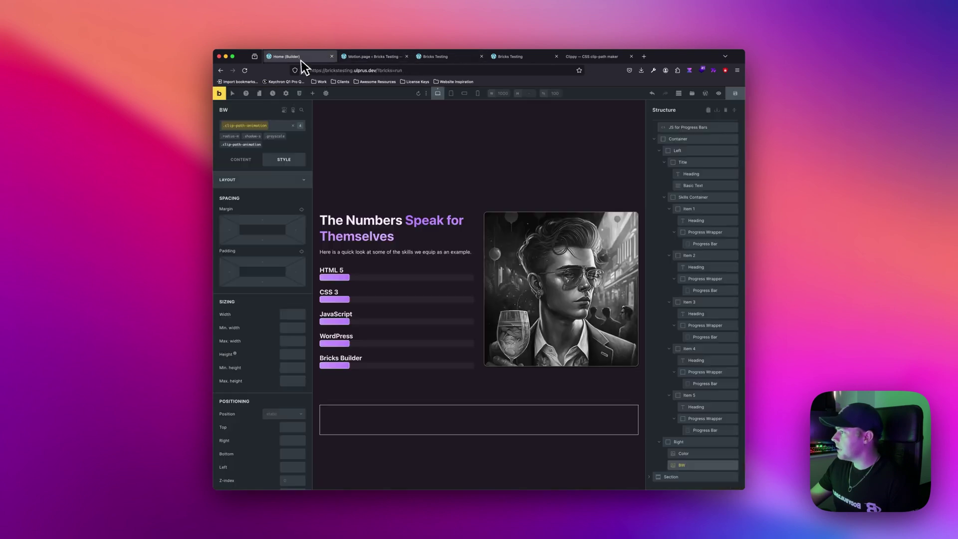
left_click(654, 139)
left_click(669, 143)
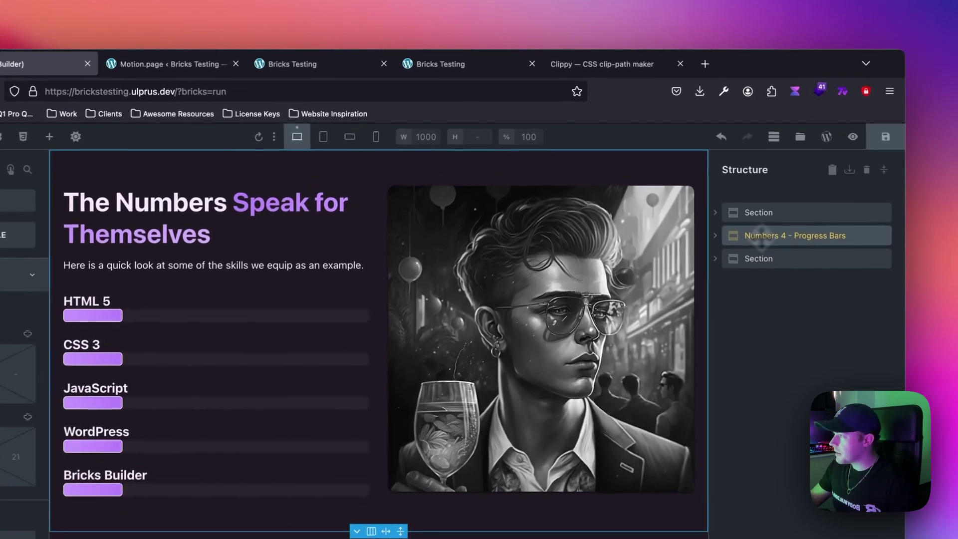
key("super+d")
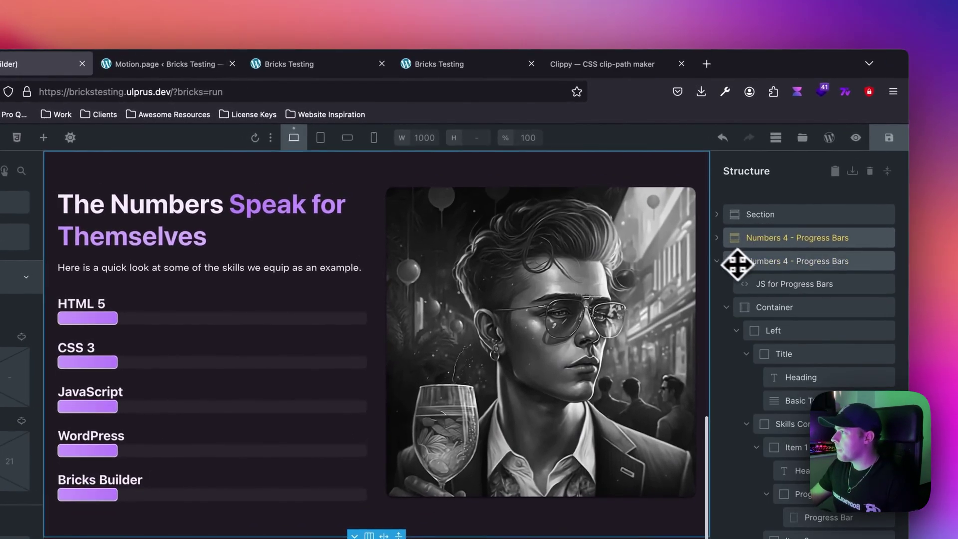
Step: Delete the JS for Progress Bars element and the Left block from one of the two Numbers 4 - Progress Bars sections
left_click(717, 262)
left_click(717, 262)
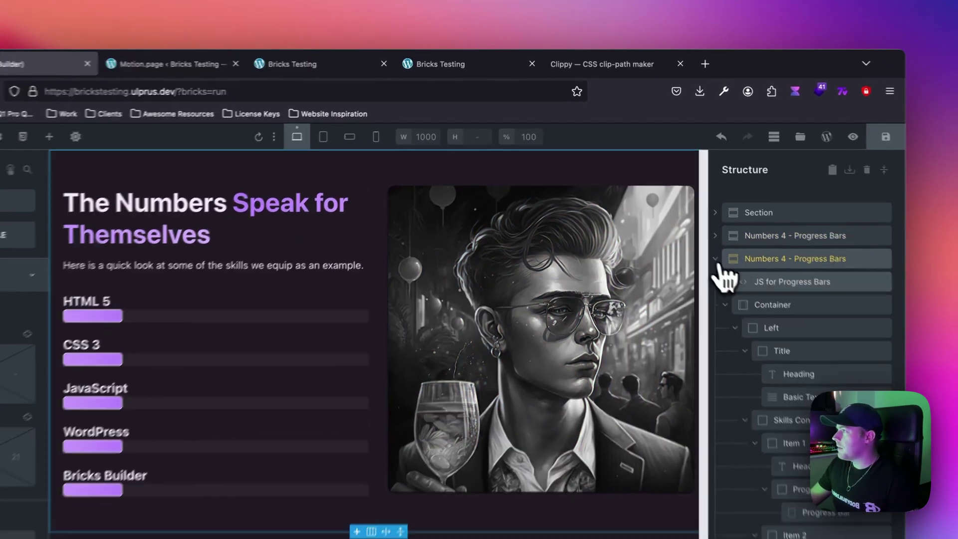
left_click(756, 282)
key("Delete")
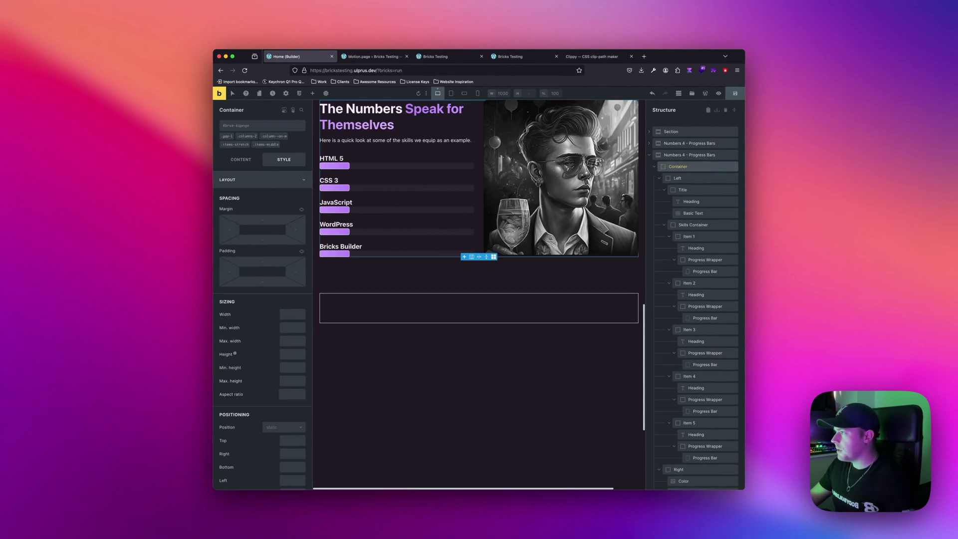
left_click(674, 177)
key("Delete")
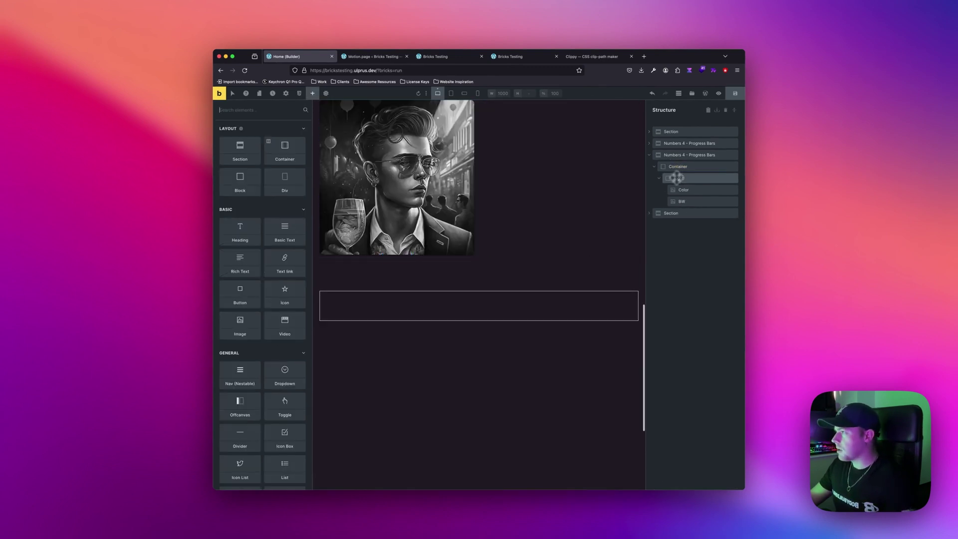
Step: Remove the column and item-alignment classes from the trimmed section's Container, keeping only gap-l
scroll(529, 200, "up", 3)
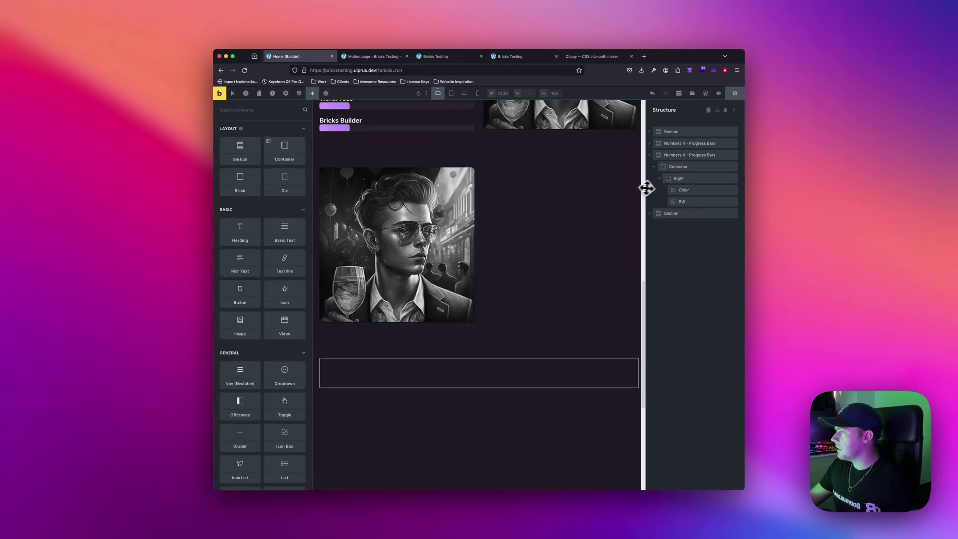
left_click(678, 178)
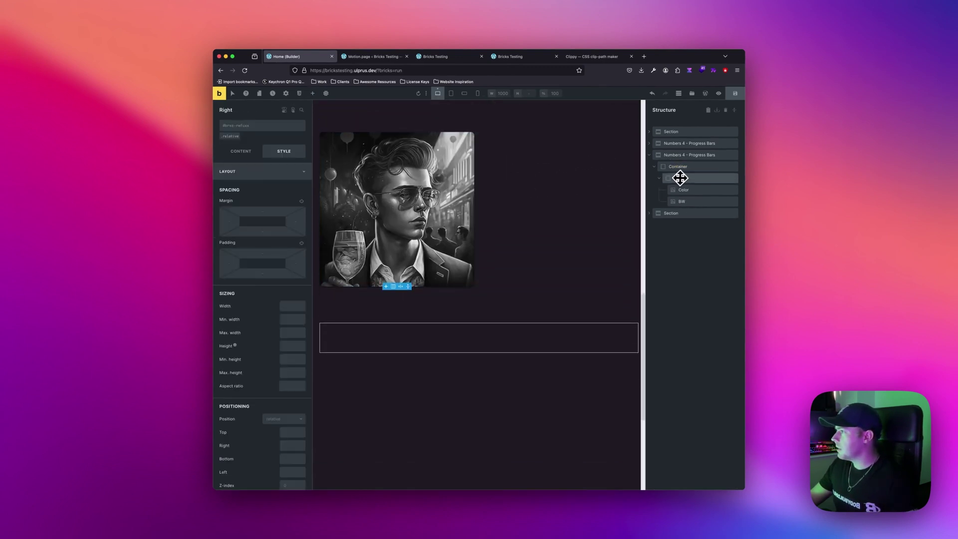
left_click(537, 192)
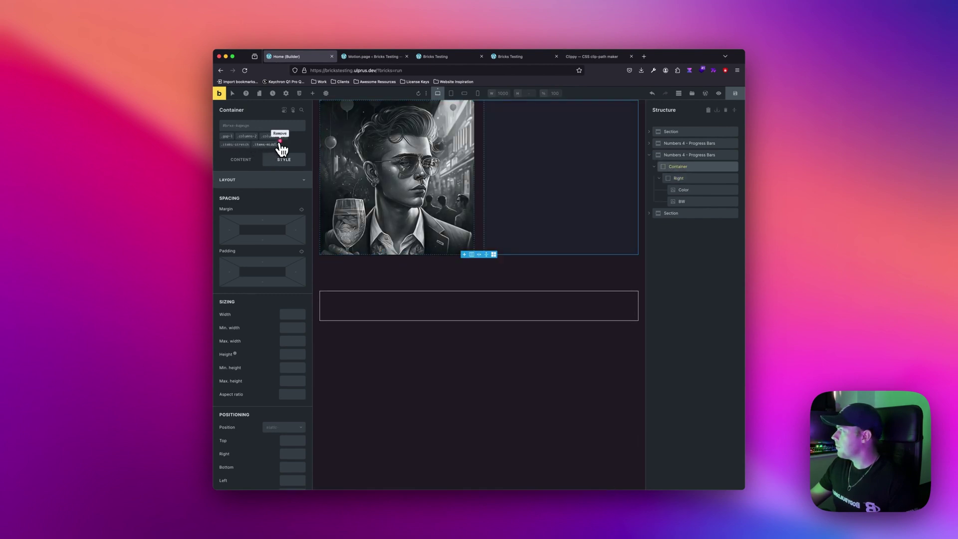
left_click(257, 133)
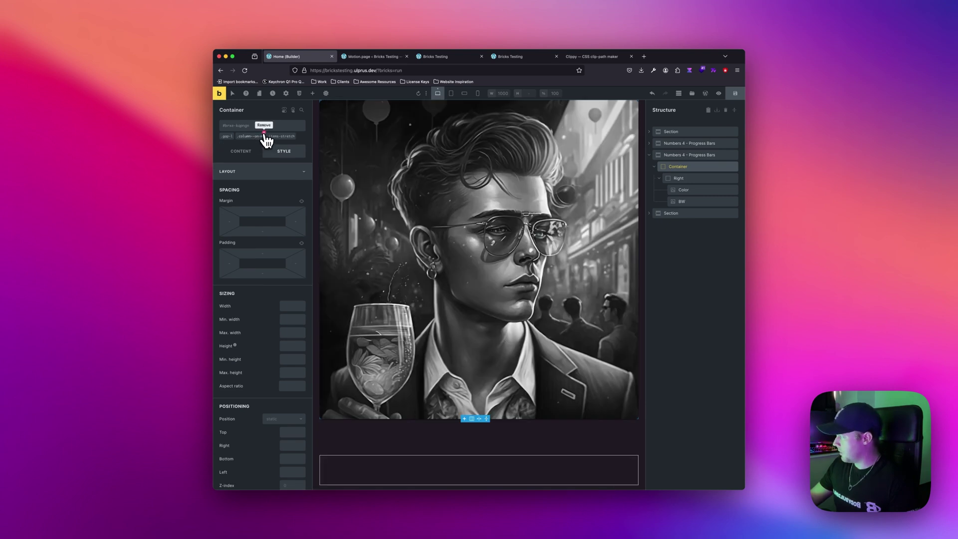
left_click(265, 135)
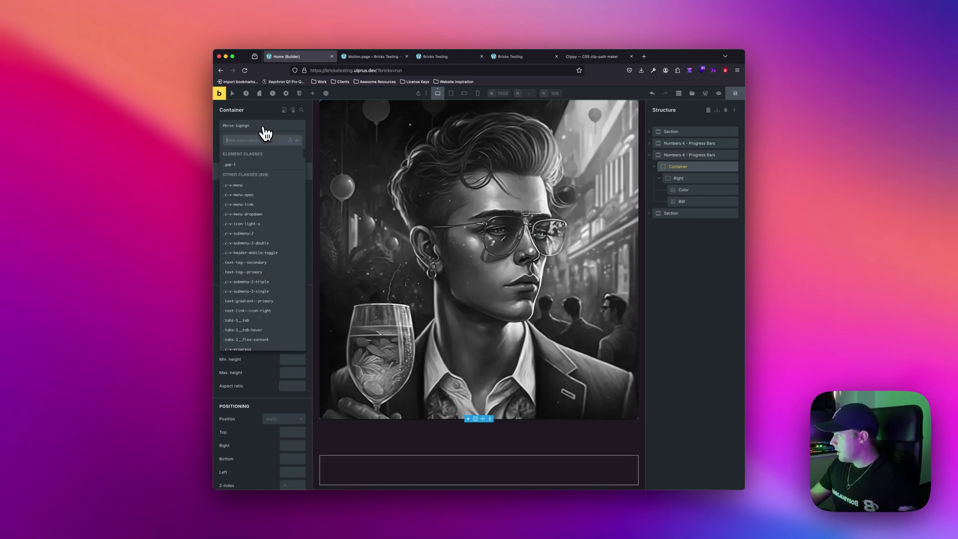
Step: Replace the BW image in the trimmed section with the bare-faced portrait 1.png from the media library
left_click(690, 176)
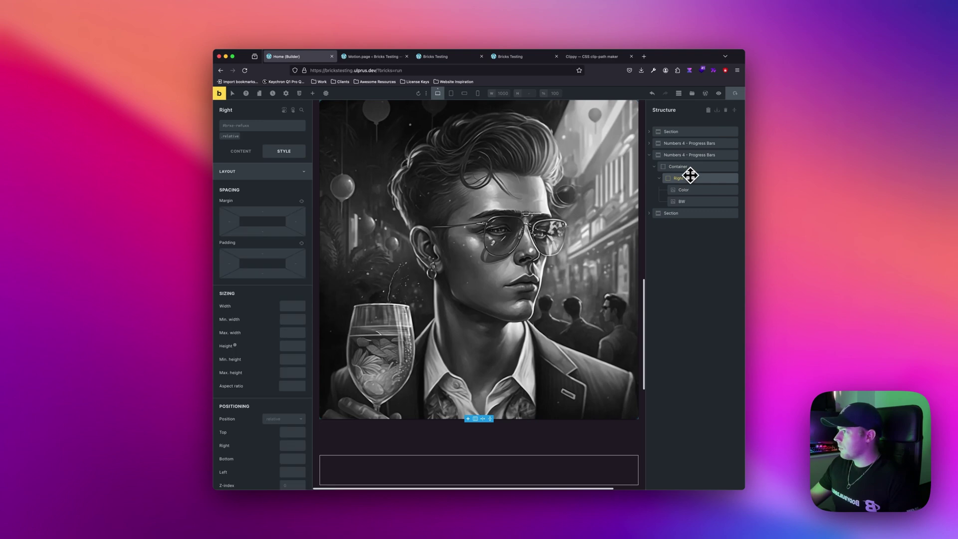
left_click(684, 199)
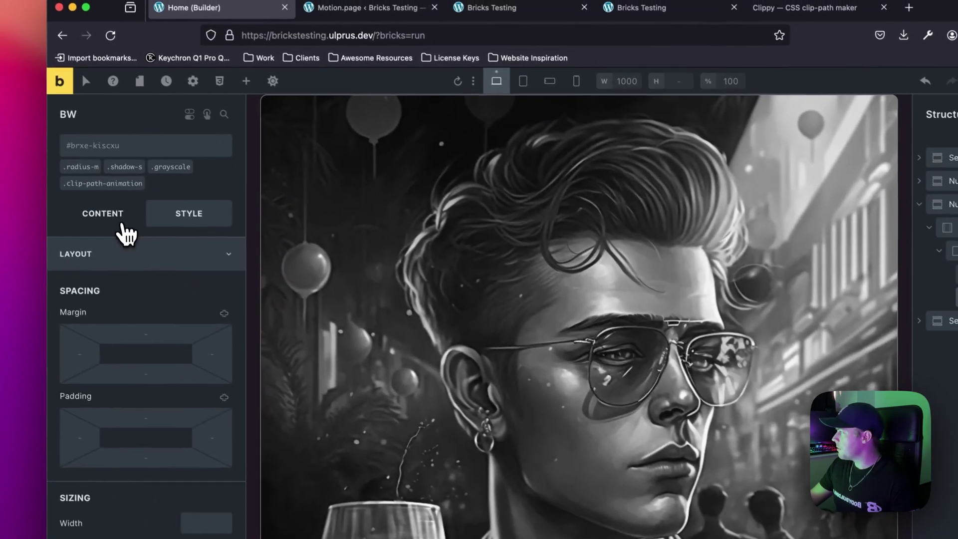
left_click(122, 222)
left_click(150, 289)
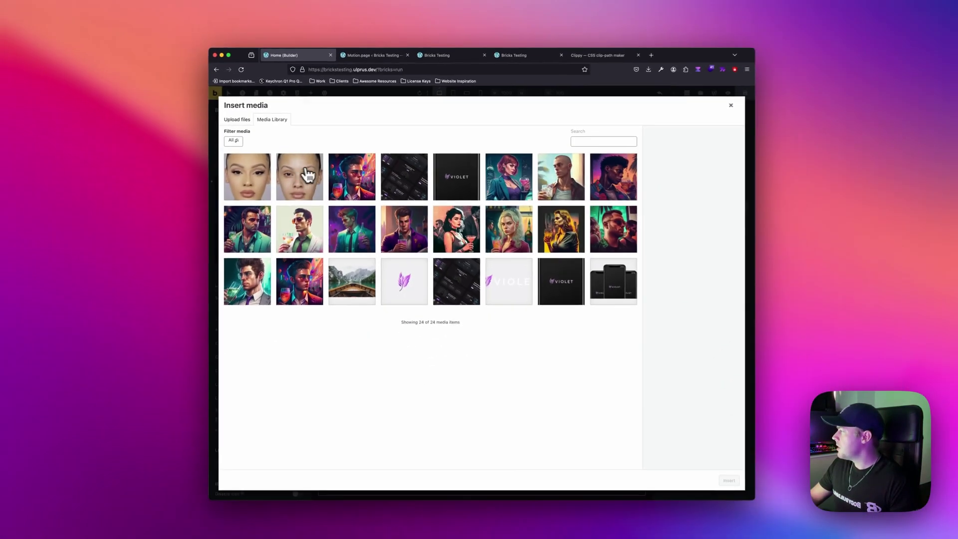
left_click(307, 176)
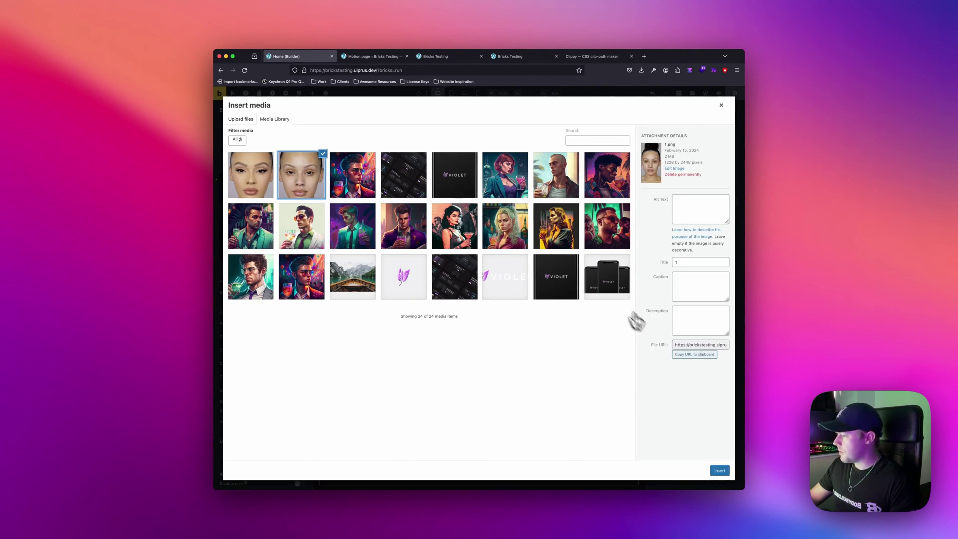
left_click(718, 470)
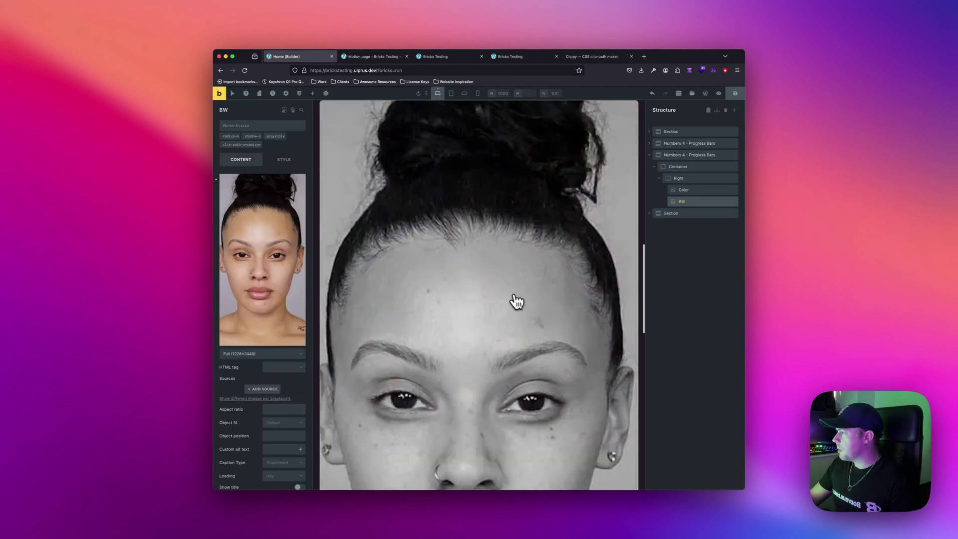
Step: Replace the Color image in the trimmed section with the portrait wearing makeup from the media library
left_click(668, 193)
left_click(257, 192)
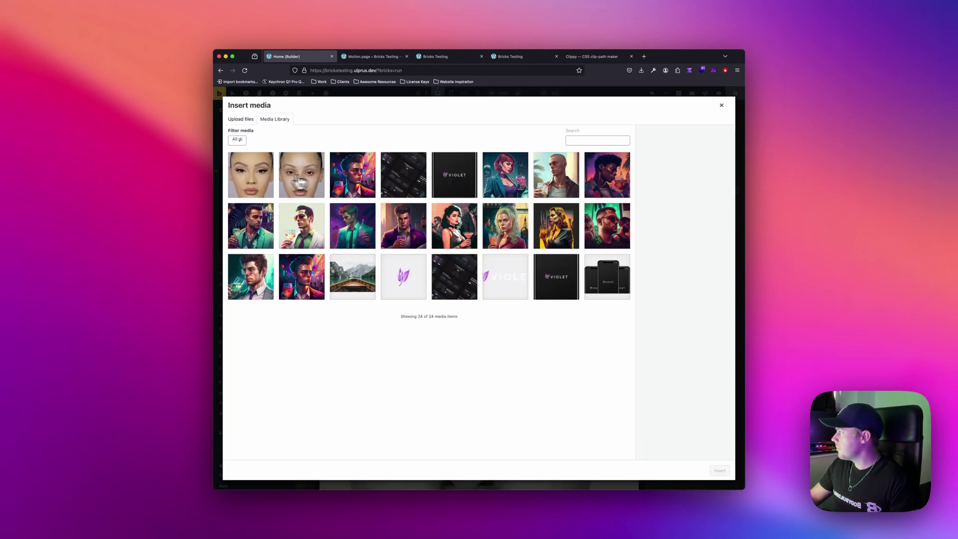
left_click(719, 471)
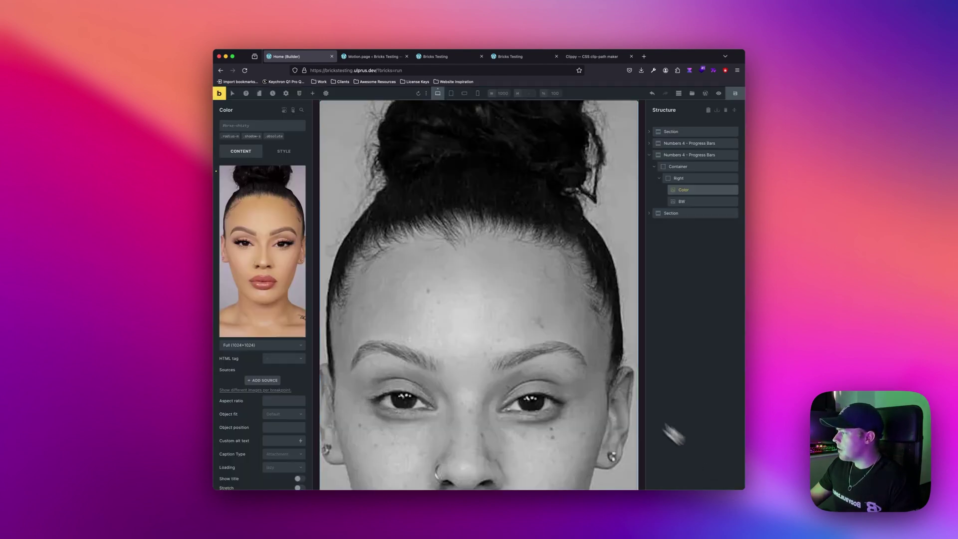
Step: Set the width of the Right block holding both portraits to 350
left_click(602, 236)
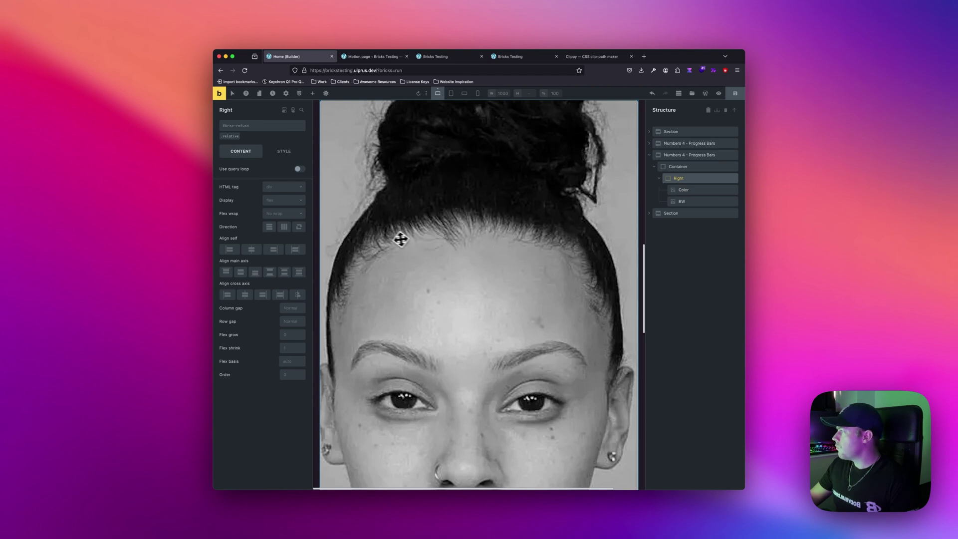
left_click(292, 155)
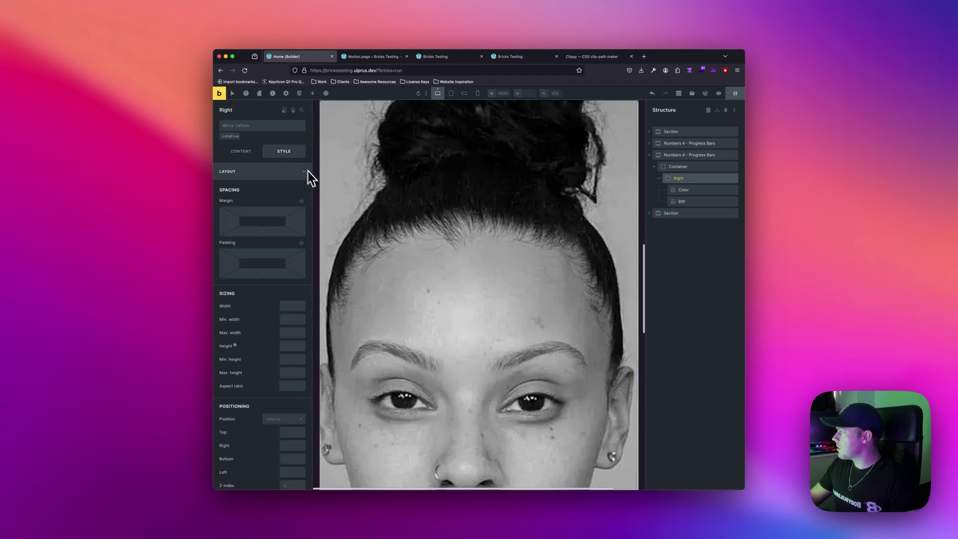
left_click(290, 302)
type("350")
scroll(498, 310, "up", 3)
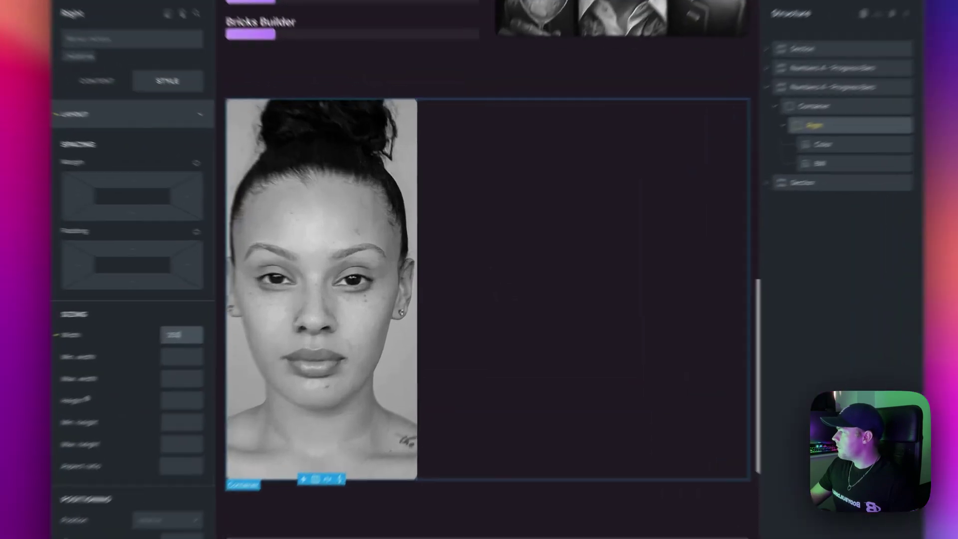
Step: Centre the portrait block by adding the items-middle class to its Container
left_click(503, 309)
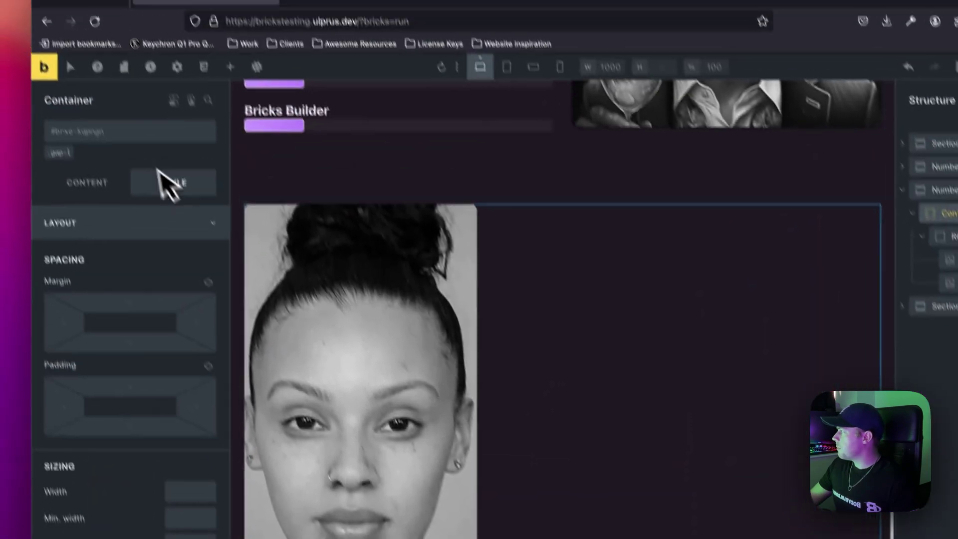
left_click(157, 171)
type("middle")
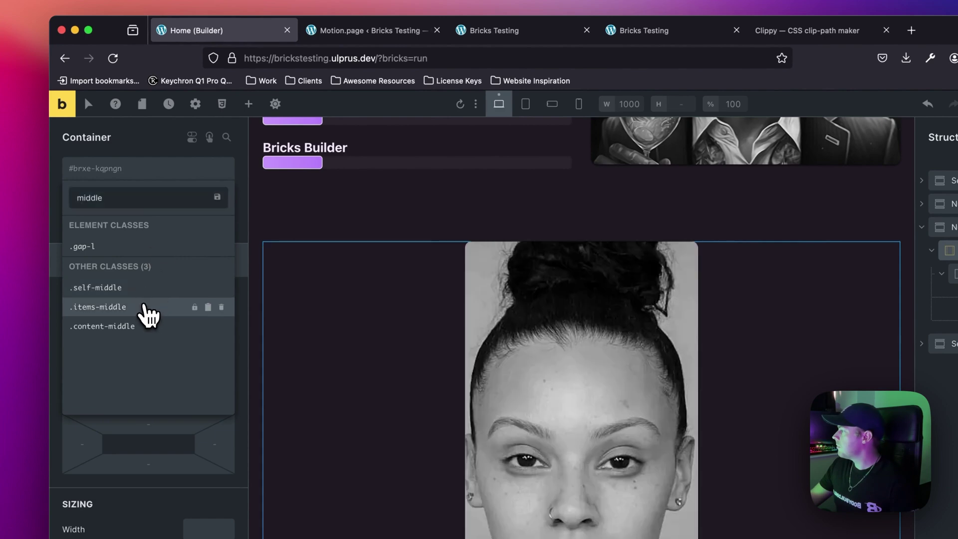
left_click(149, 309)
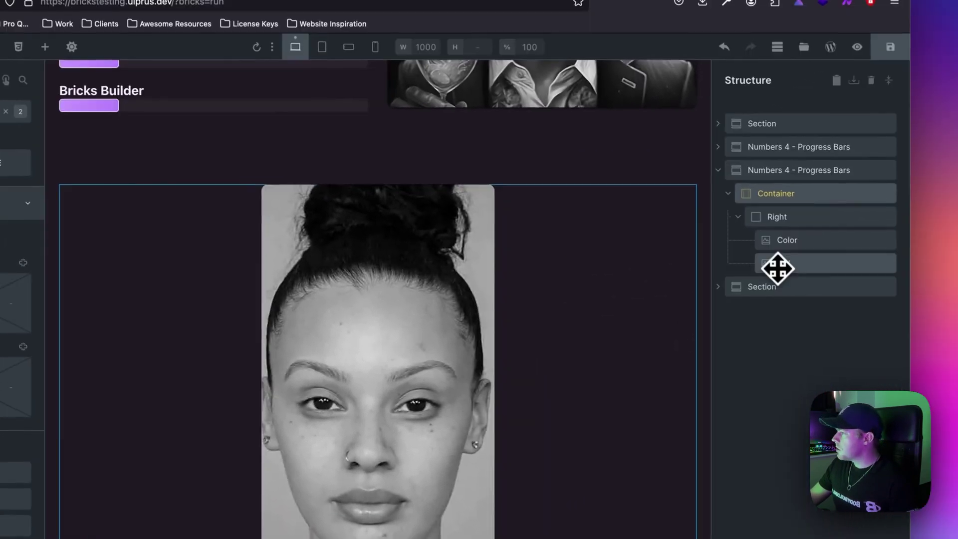
Step: Remove the grayscale class from the portrait's BW image and save the page
left_click(907, 216)
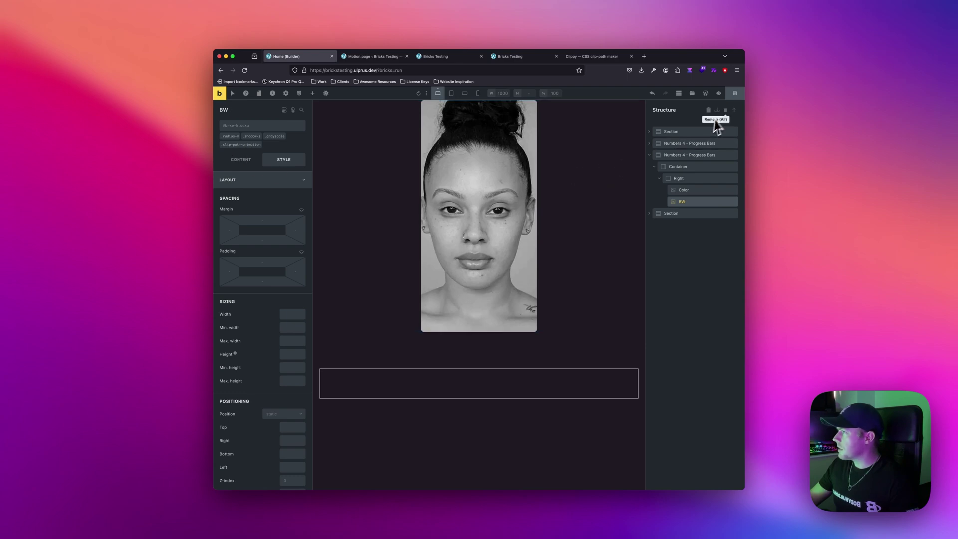
left_click(735, 93)
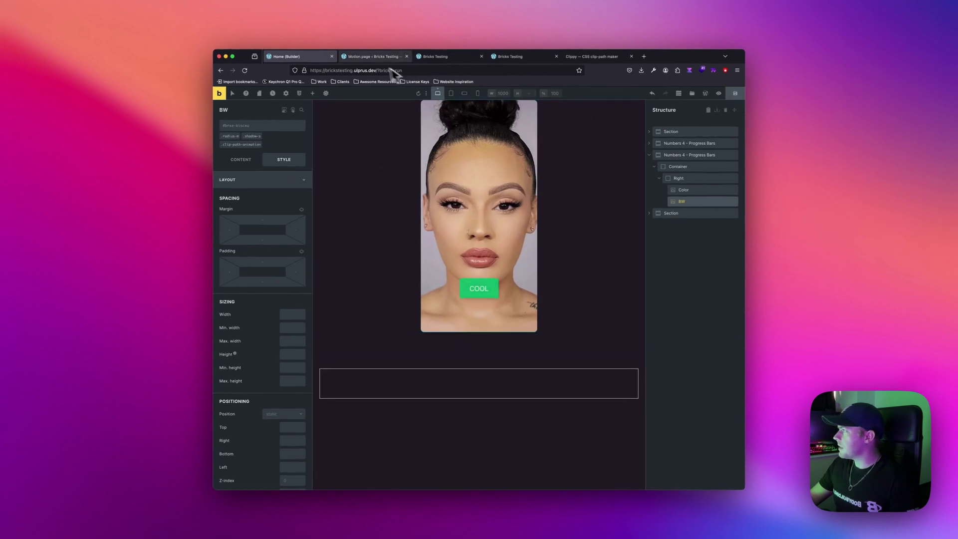
Step: Switch to Motion.page and examine how the scroll animation plays on the skills image and the new portrait
left_click(372, 57)
scroll(429, 202, "down", 3)
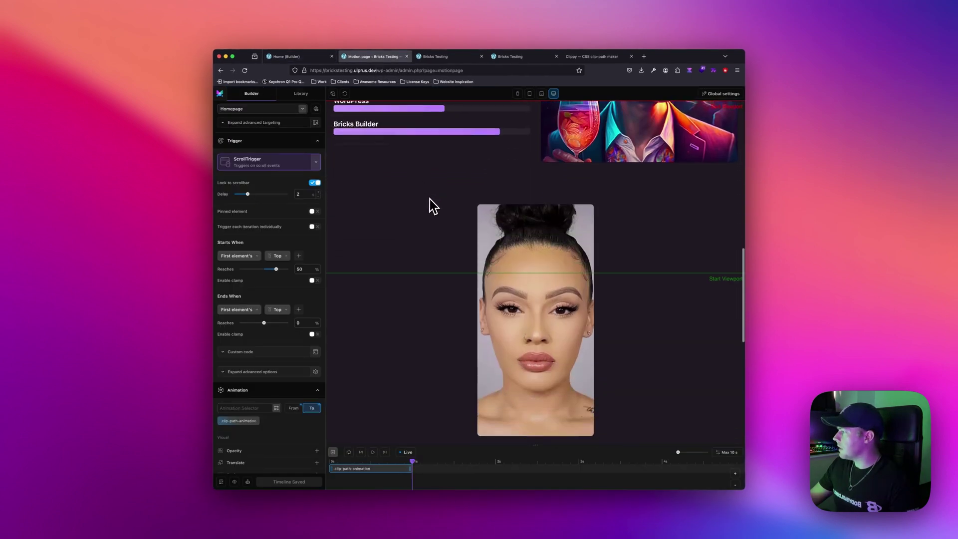
scroll(433, 206, "down", 3)
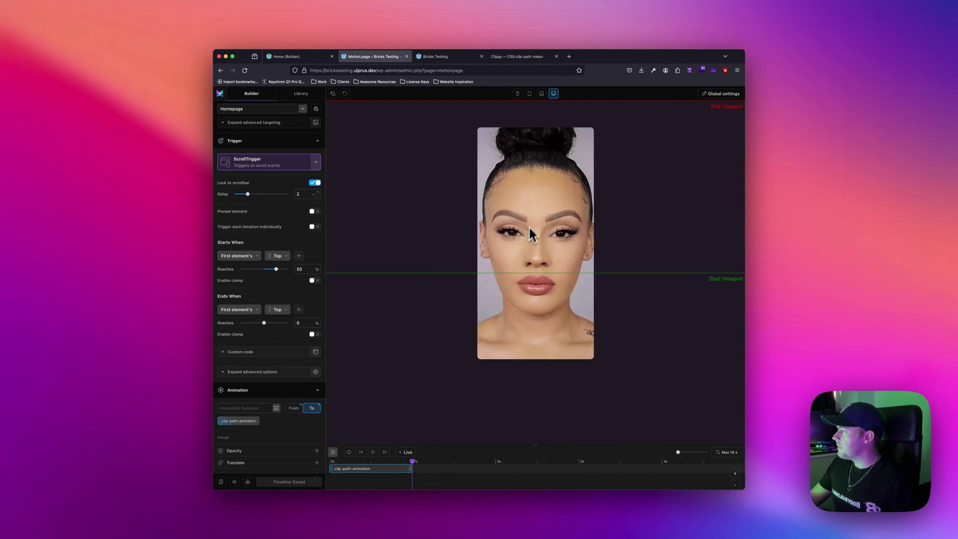
scroll(546, 227, "up", 10)
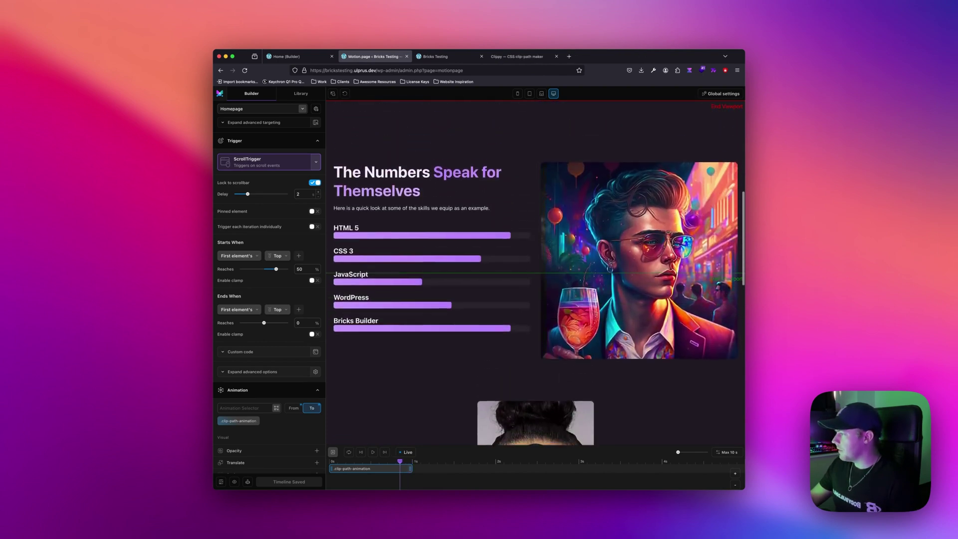
scroll(547, 227, "down", 3)
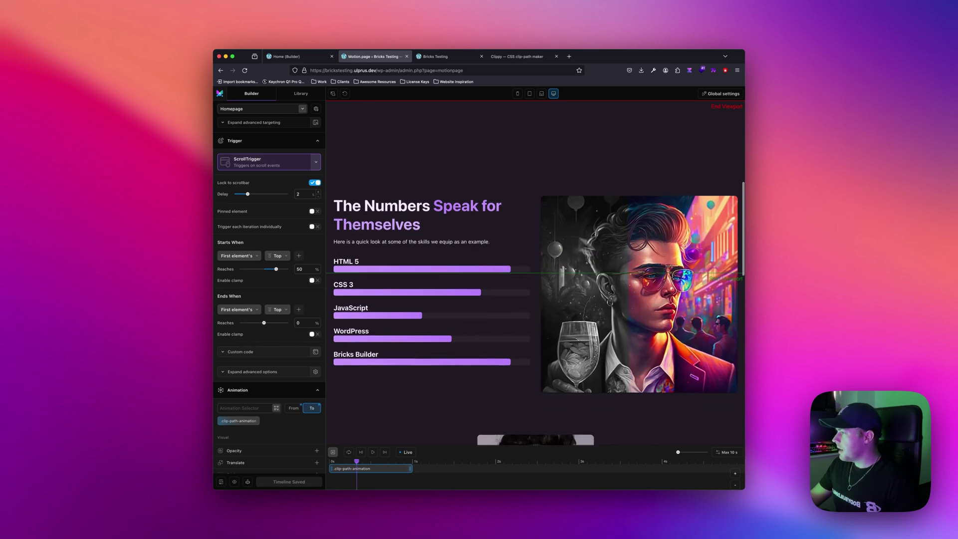
scroll(584, 275, "down", 2)
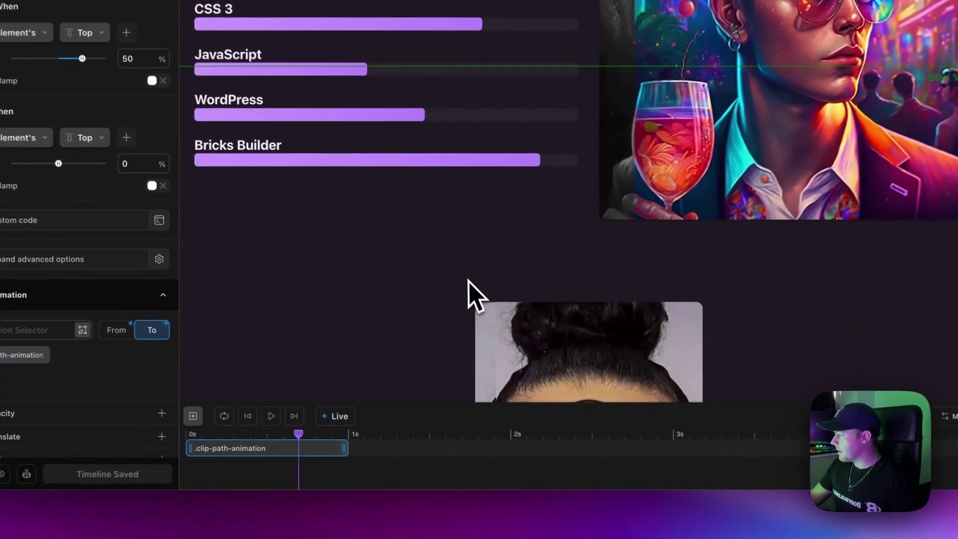
scroll(473, 321, "up", 1)
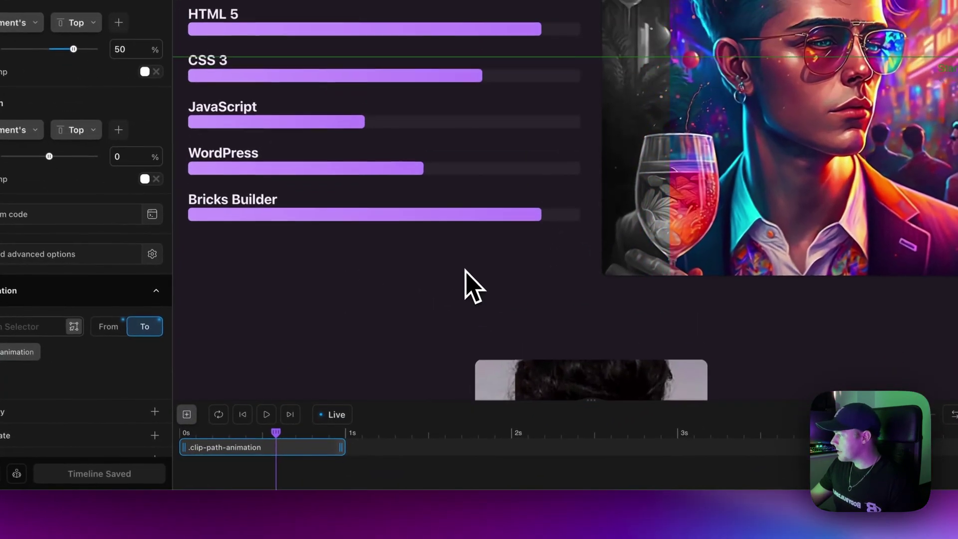
scroll(473, 321, "down", 2)
scroll(473, 321, "up", 2)
scroll(465, 267, "down", 4)
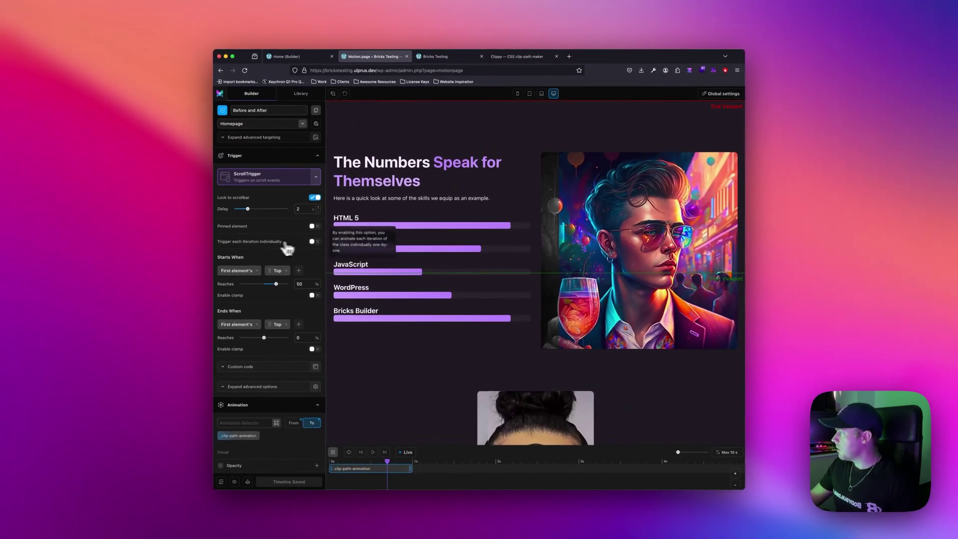
Step: Make the scroll trigger run for each iteration individually and check the portrait's reveal in the preview
left_click(310, 240)
scroll(447, 285, "down", 5)
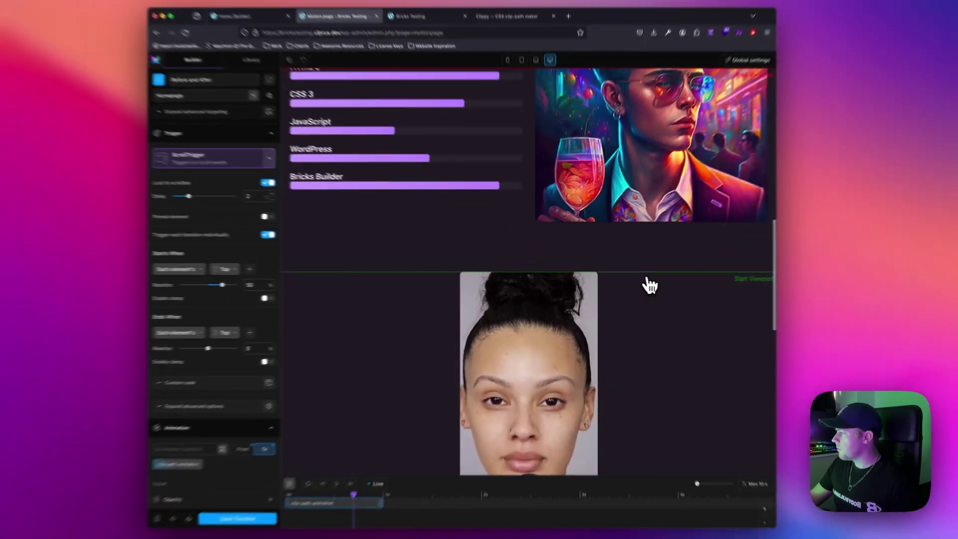
scroll(651, 284, "down", 5)
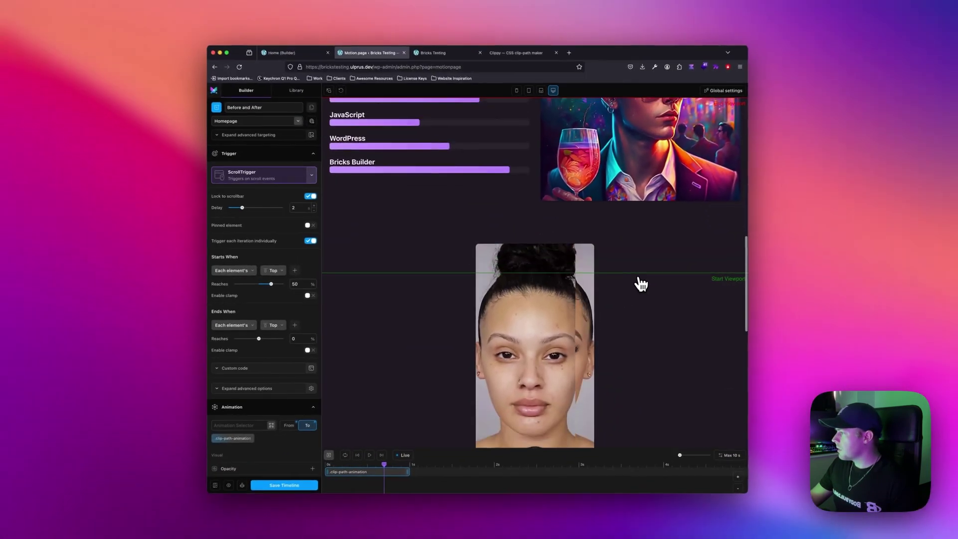
Step: Examine how the portrait and the skills image each reveal on scroll in the Motion.page preview
scroll(640, 283, "down", 3)
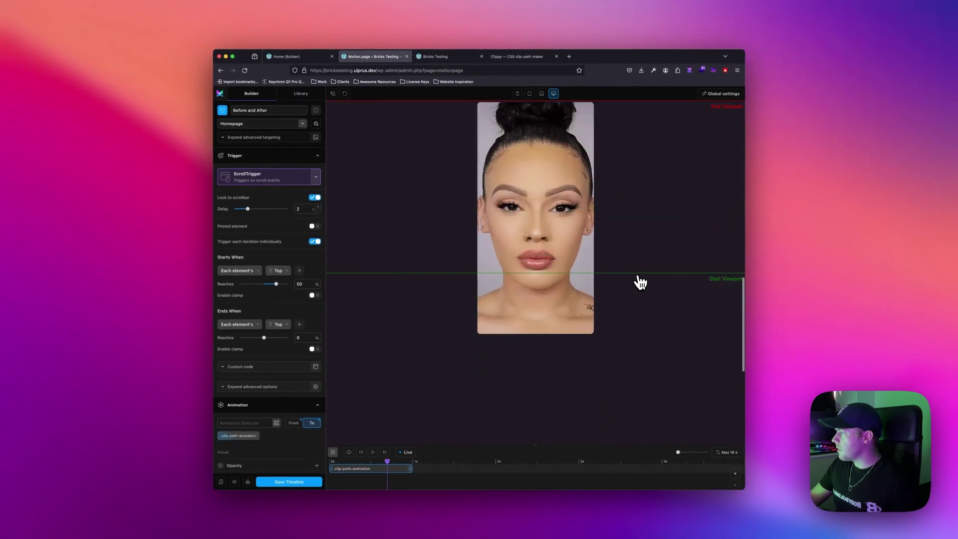
scroll(640, 282, "up", 5)
scroll(639, 282, "up", 10)
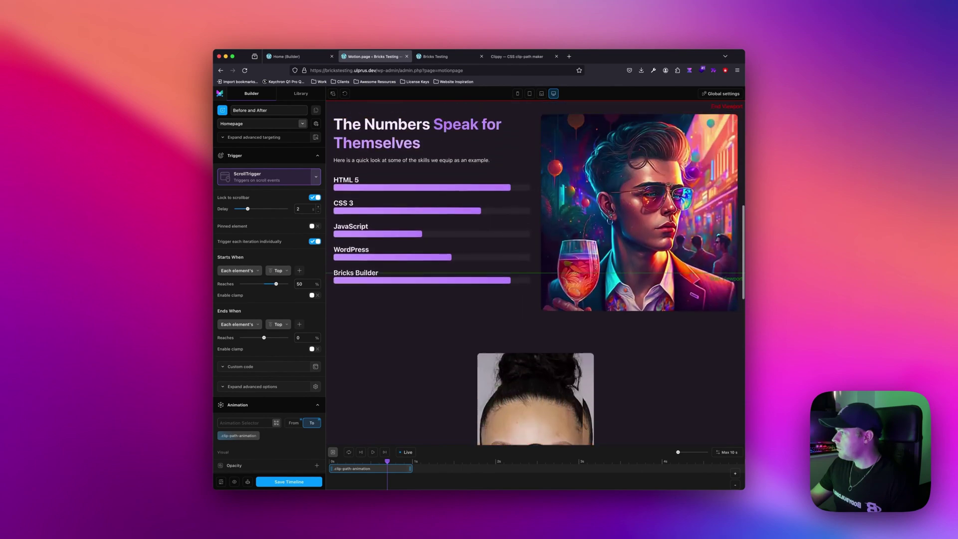
scroll(639, 281, "up", 2)
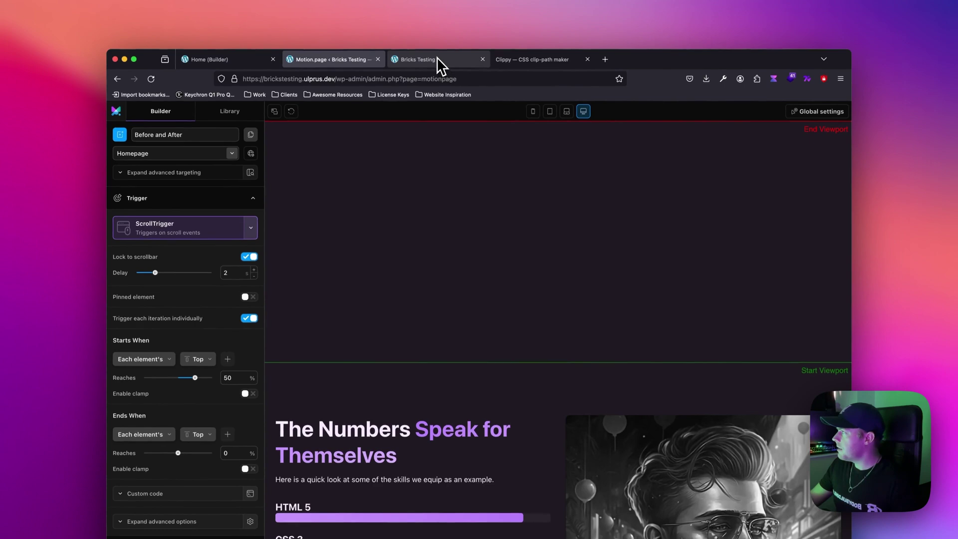
Step: Switch to the live Bricks Testing page, reload it and check the scroll reveals of the skills image and the portrait
left_click(436, 42)
left_click(153, 109)
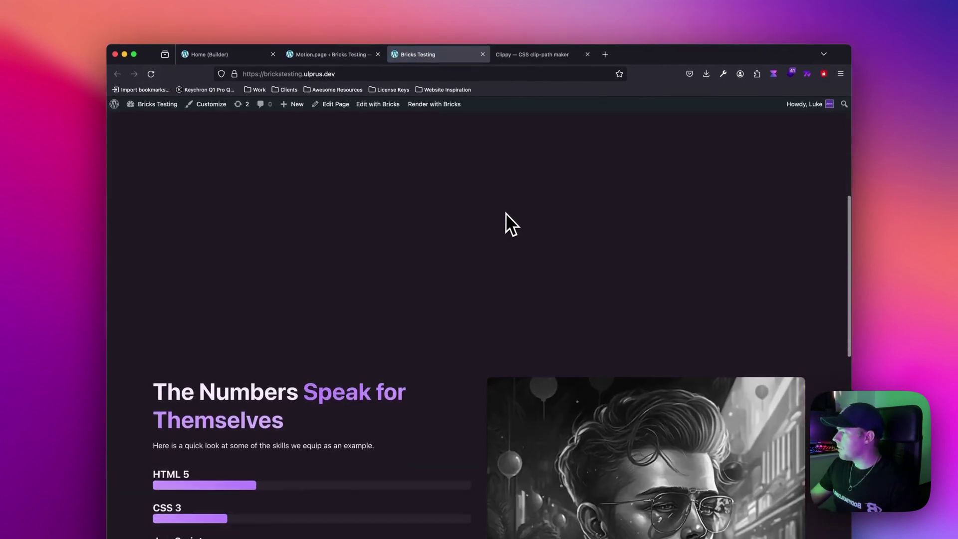
scroll(506, 211, "down", 10)
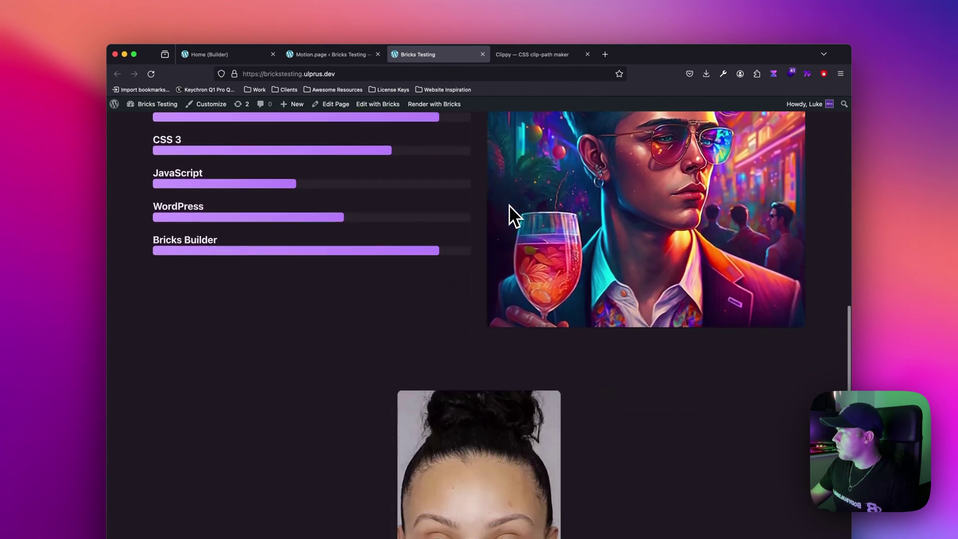
scroll(509, 205, "down", 5)
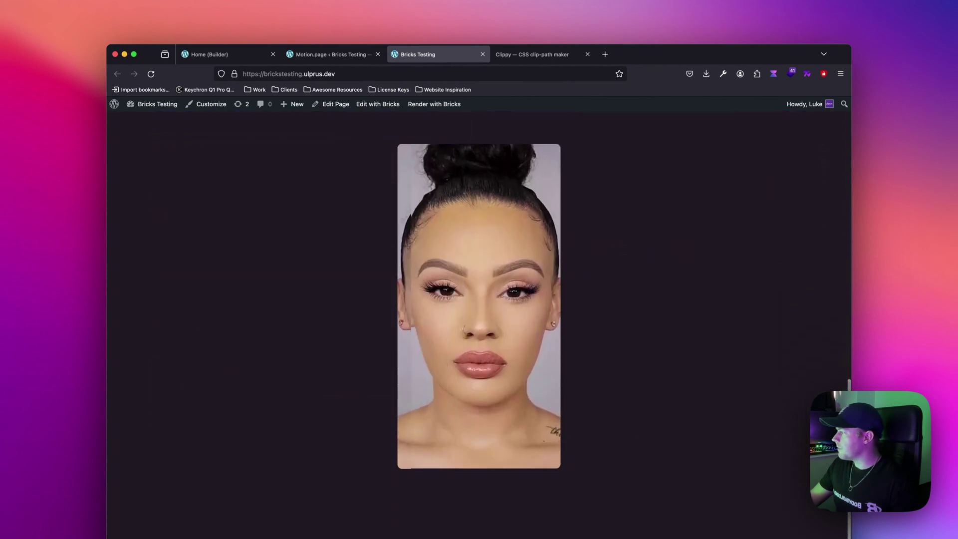
scroll(479, 300, "up", 8)
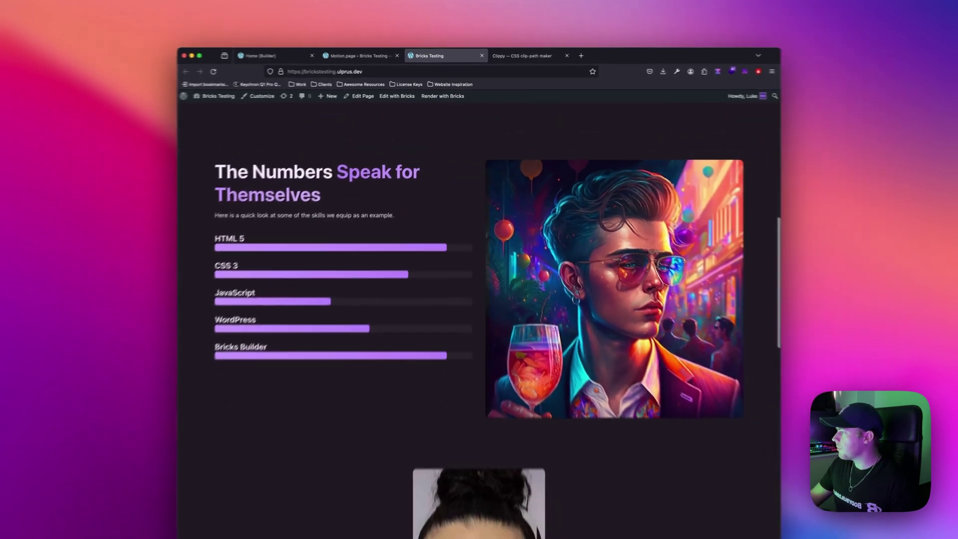
scroll(479, 299, "down", 5)
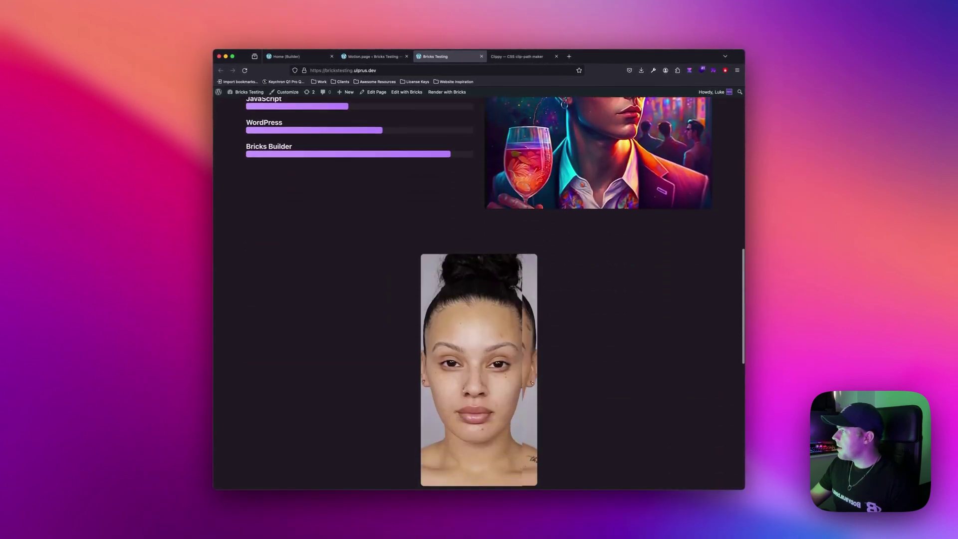
scroll(501, 163, "down", 2)
Step: In the Bricks builder, replace the clip-path-animation class on the portrait's BW image with a new clip-path-animation-tb class and save the page
left_click(514, 58)
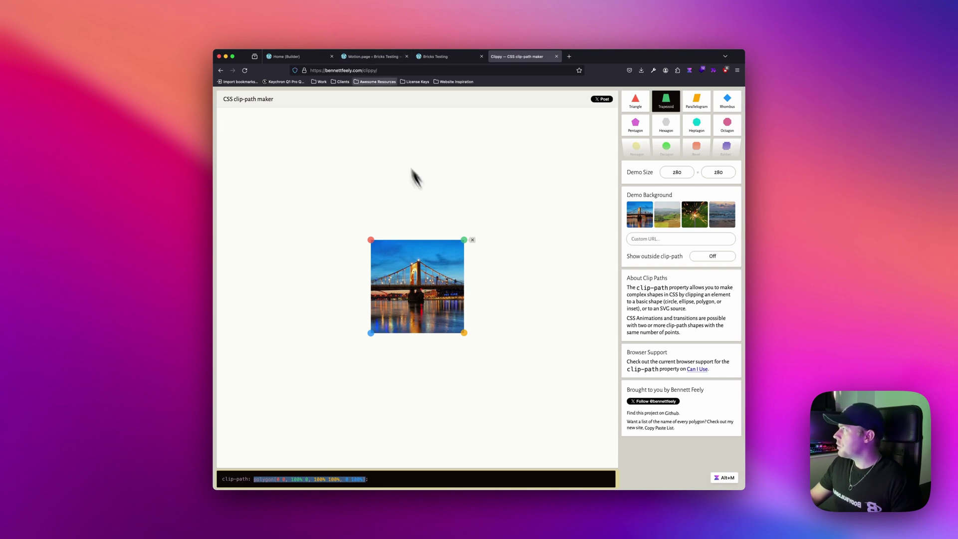
left_click(305, 58)
scroll(452, 187, "up", 5)
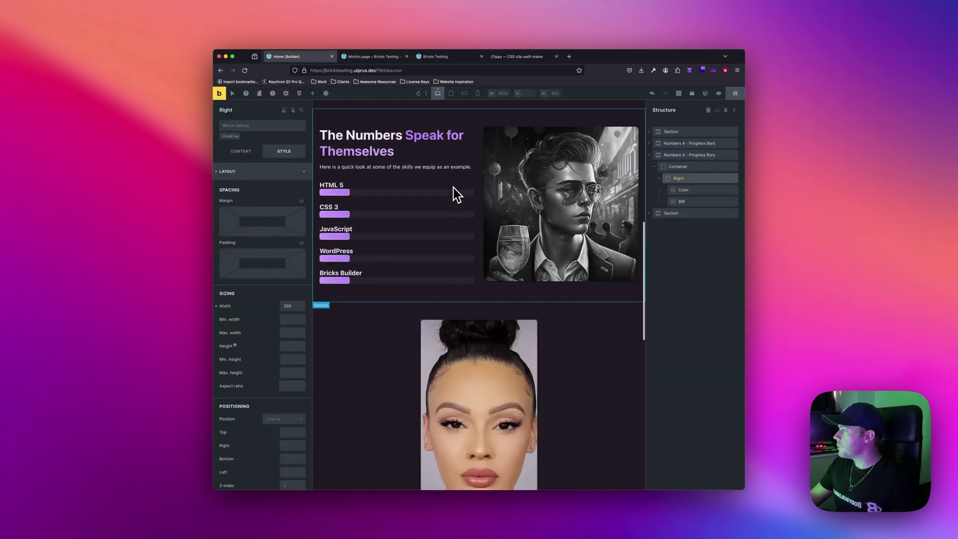
scroll(488, 199, "down", 3)
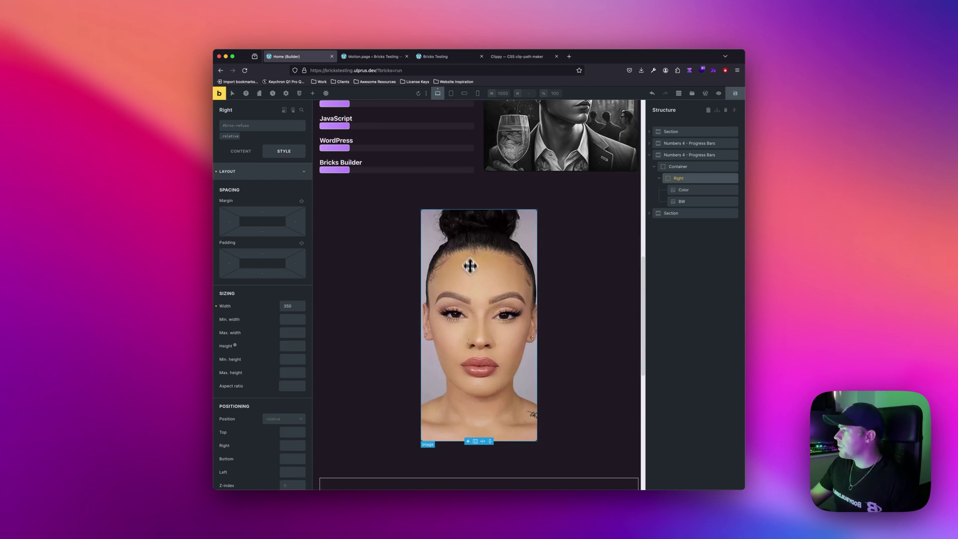
left_click(472, 291)
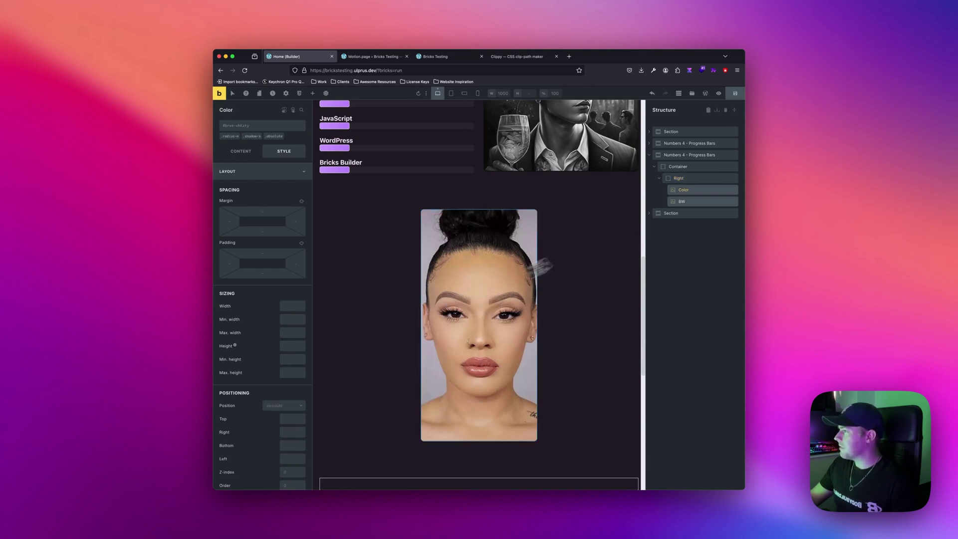
left_click(683, 200)
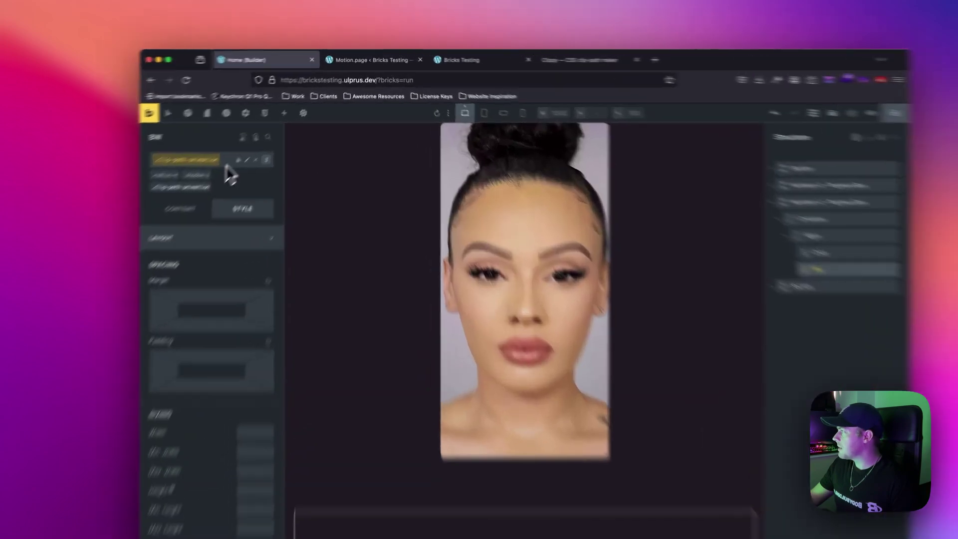
left_click(272, 127)
type("clip-path-animation")
type("-")
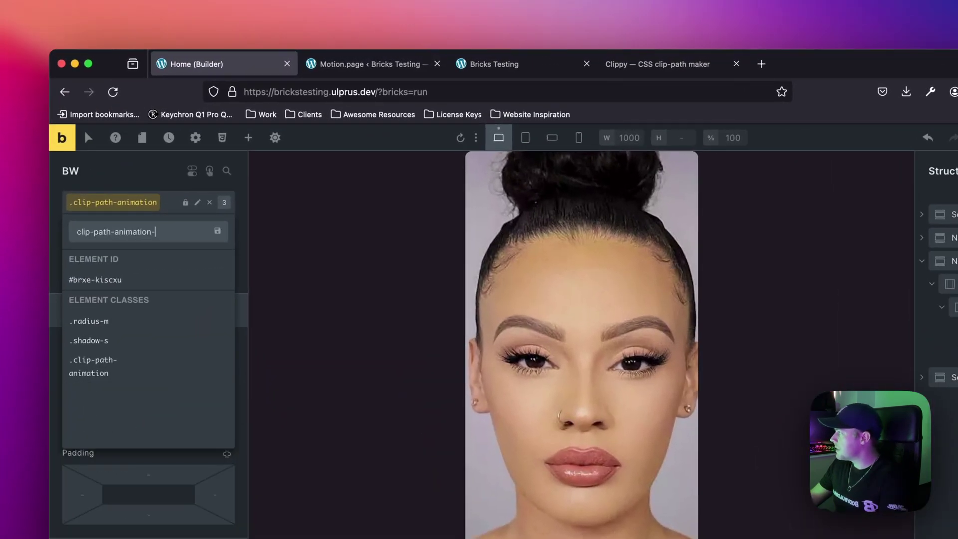
type("tb")
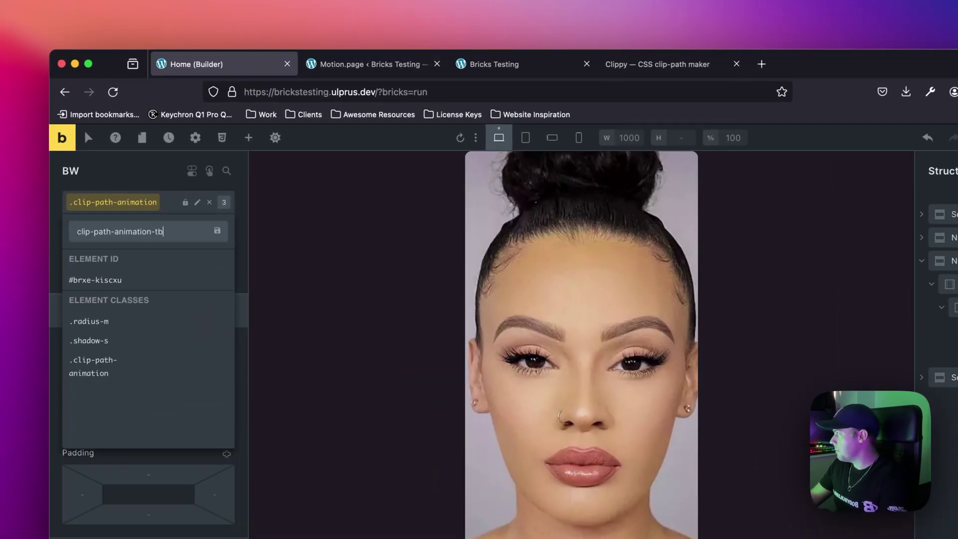
key("Return")
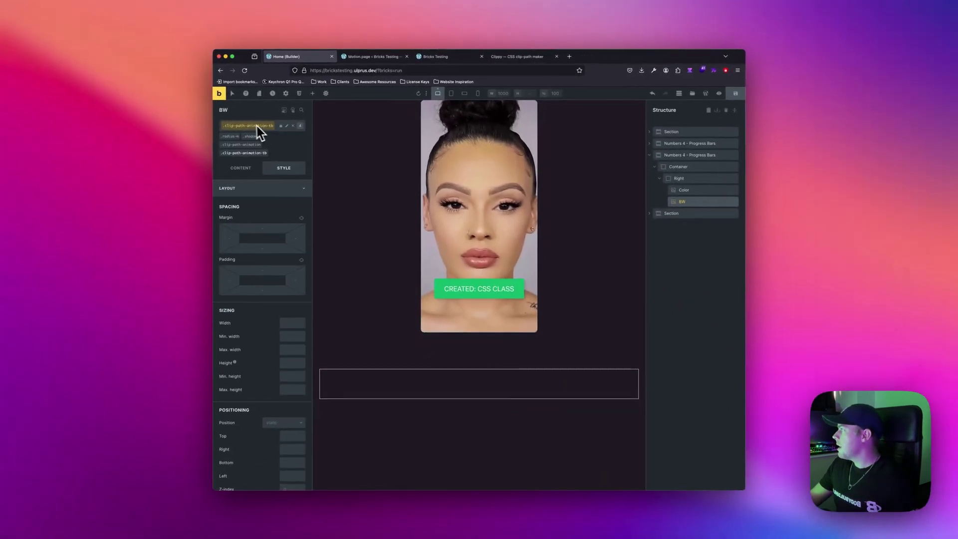
left_click(245, 146)
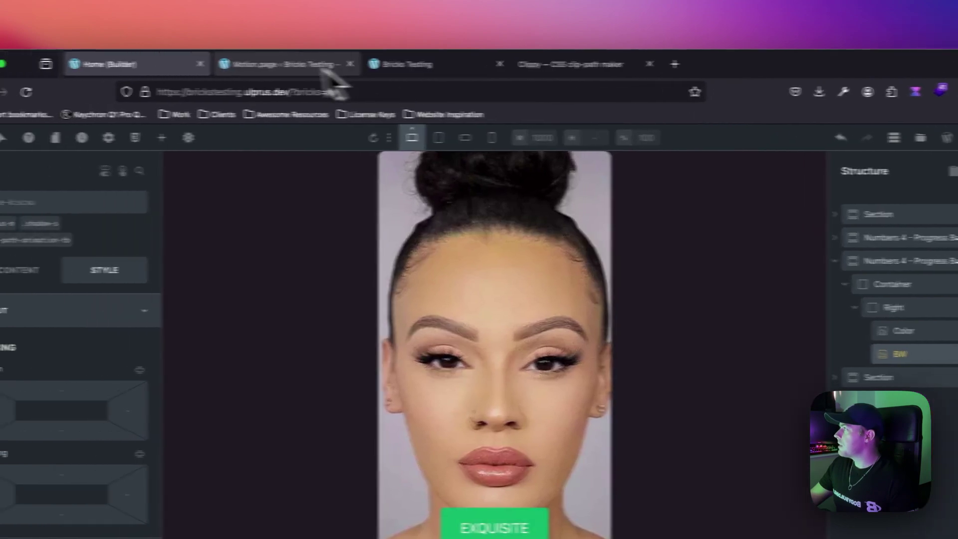
Step: In Motion.page, duplicate the Before and After timeline and name the copy "Before and After Top to Bottom"
left_click(323, 67)
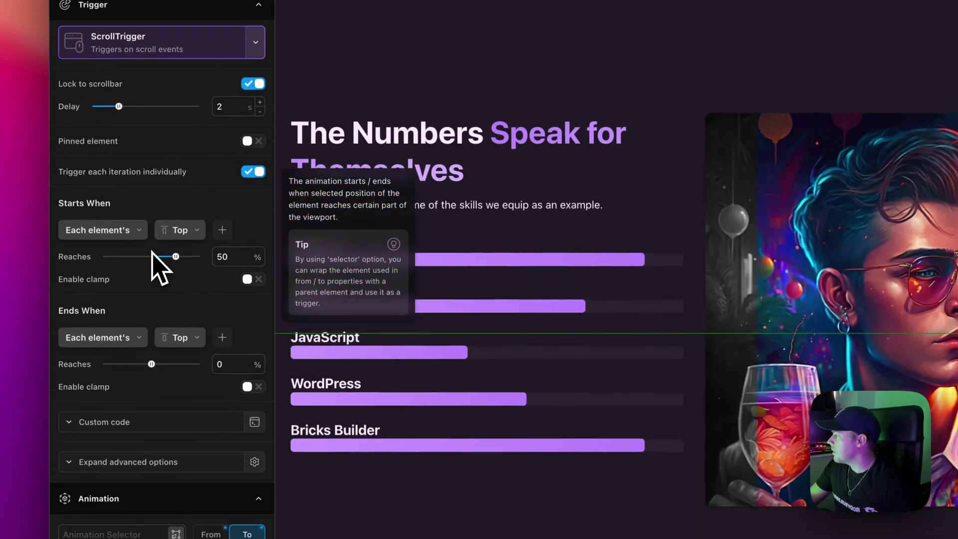
scroll(151, 250, "up", 3)
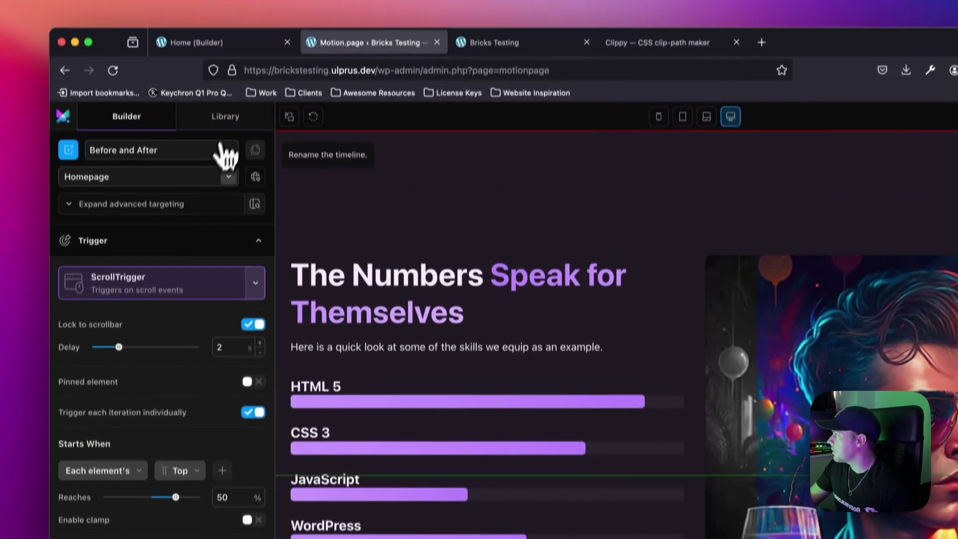
left_click(222, 134)
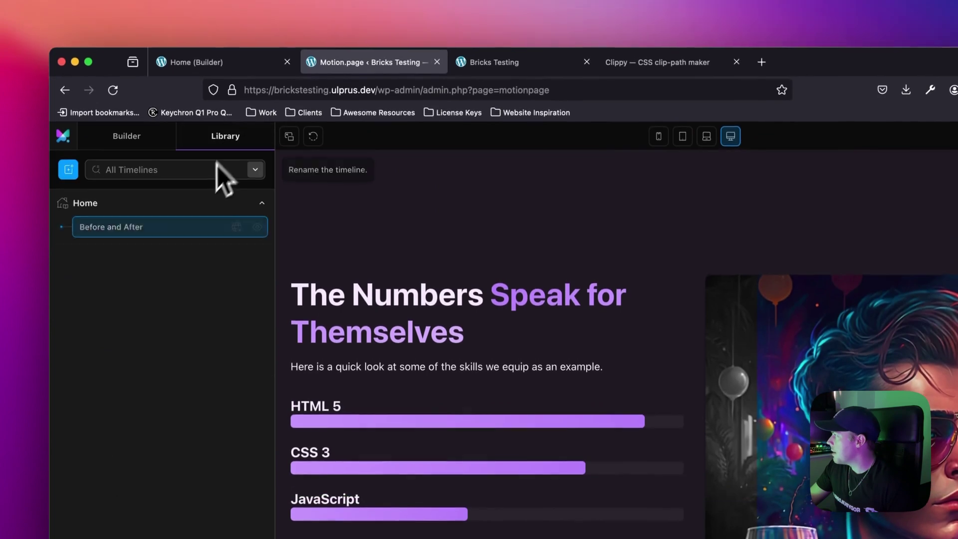
right_click(170, 227)
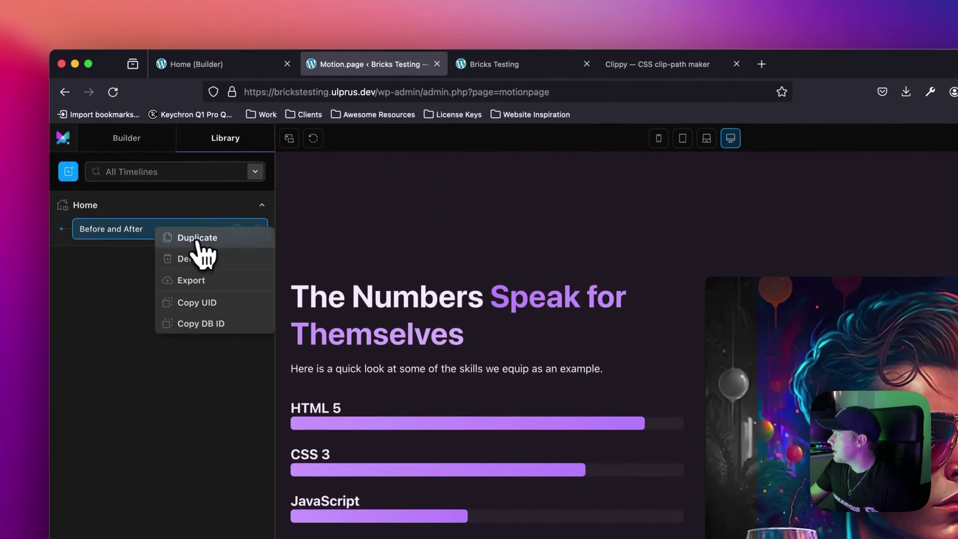
left_click(198, 238)
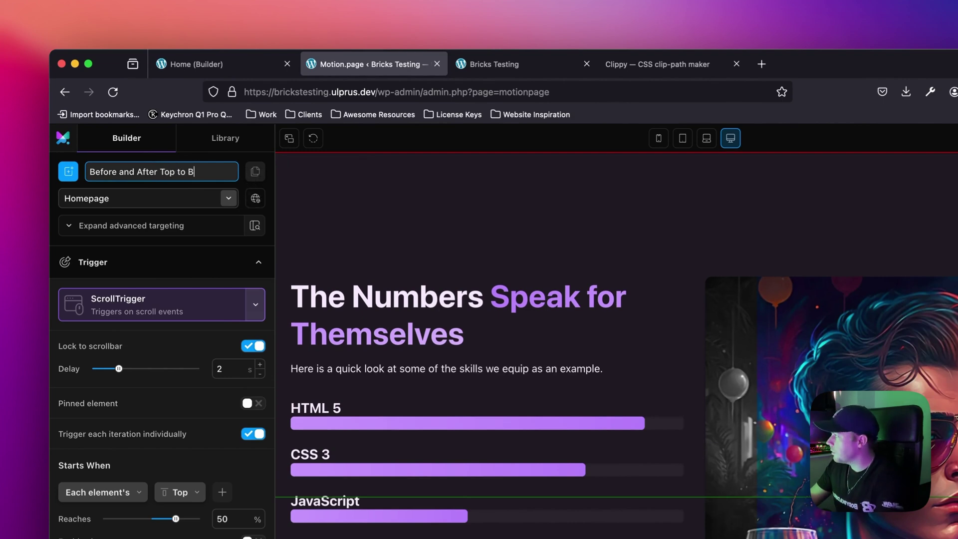
type("om")
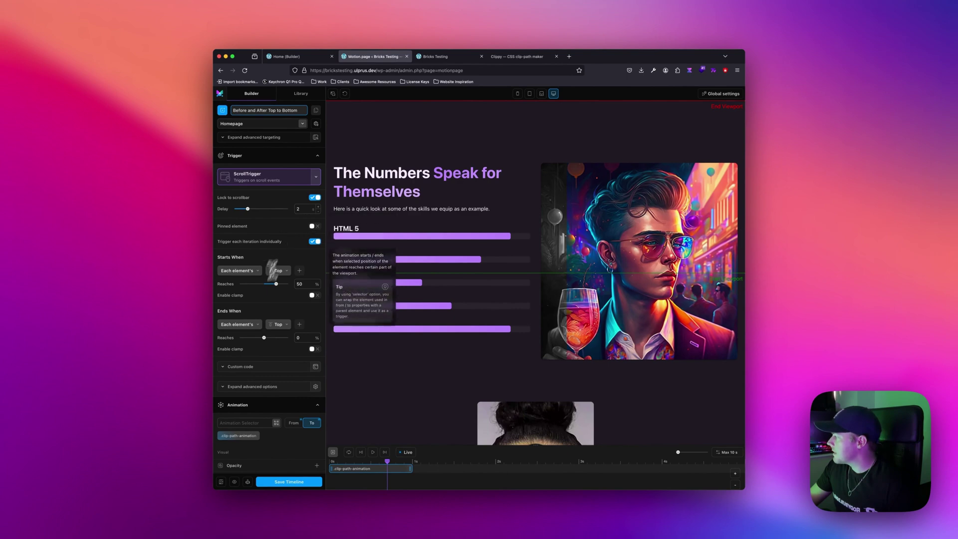
Step: Replace the duplicated timeline's animation selector with .clip-path-animation-tb
scroll(271, 279, "down", 4)
right_click(242, 261)
left_click(250, 265)
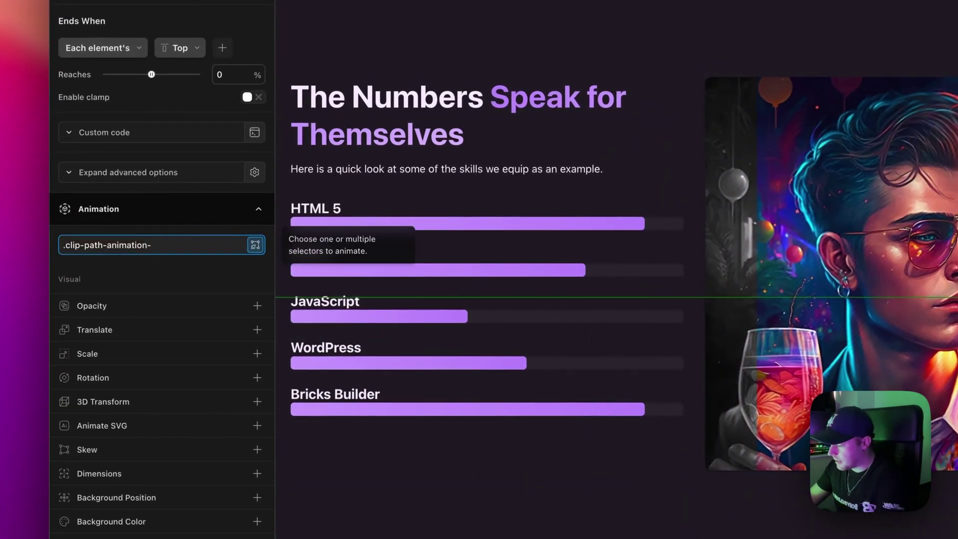
key("Return")
Step: Copy the full-square polygon(0 0, 100% 0, 100% 100%, 0 100%) from Clippy and paste it as the clip-path value of the From state
scroll(151, 270, "down", 5)
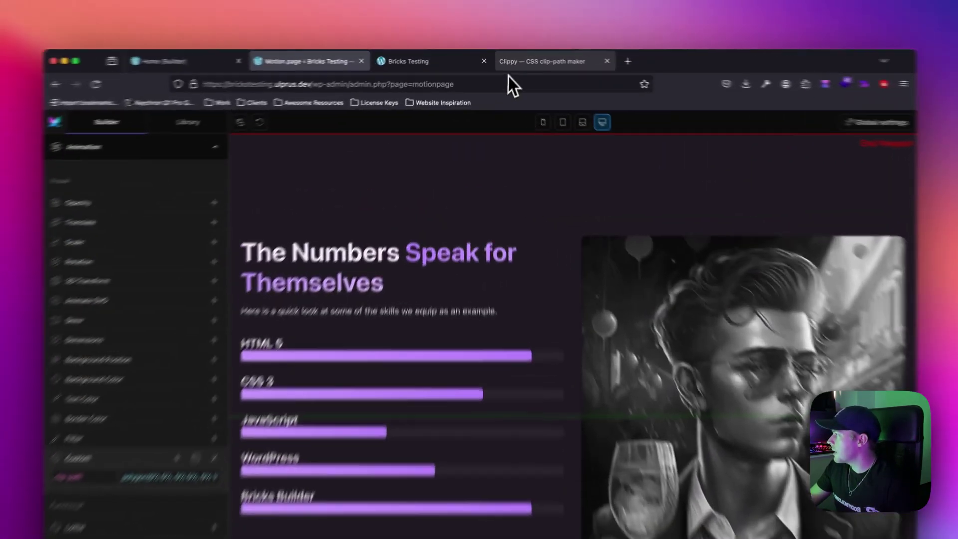
left_click(516, 56)
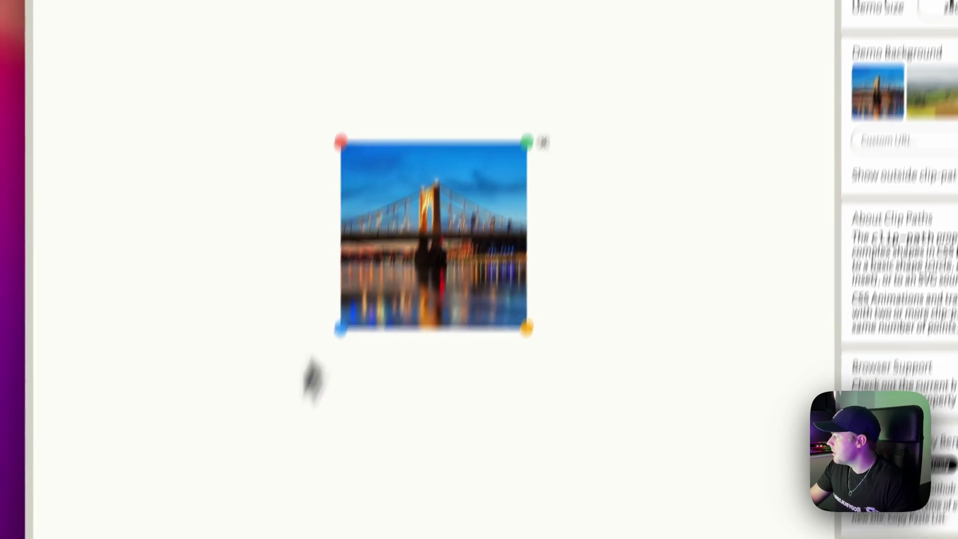
left_click(247, 487)
right_click(250, 489)
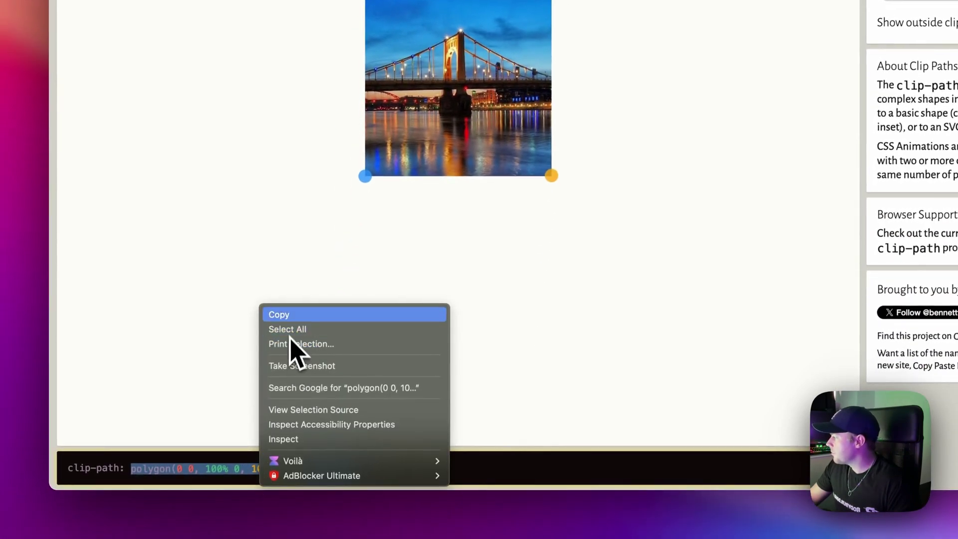
left_click(292, 315)
left_click(314, 58)
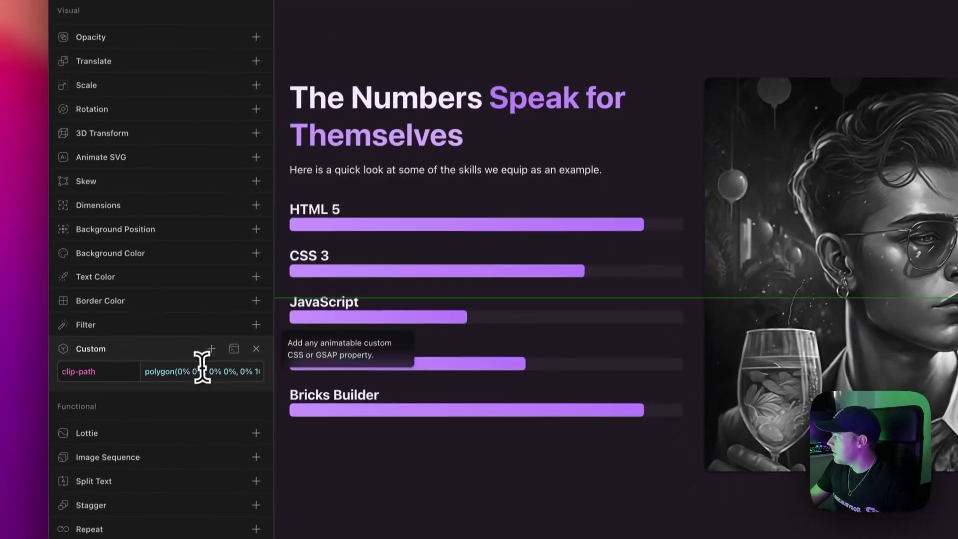
left_click(192, 443)
scroll(167, 335, "up", 4)
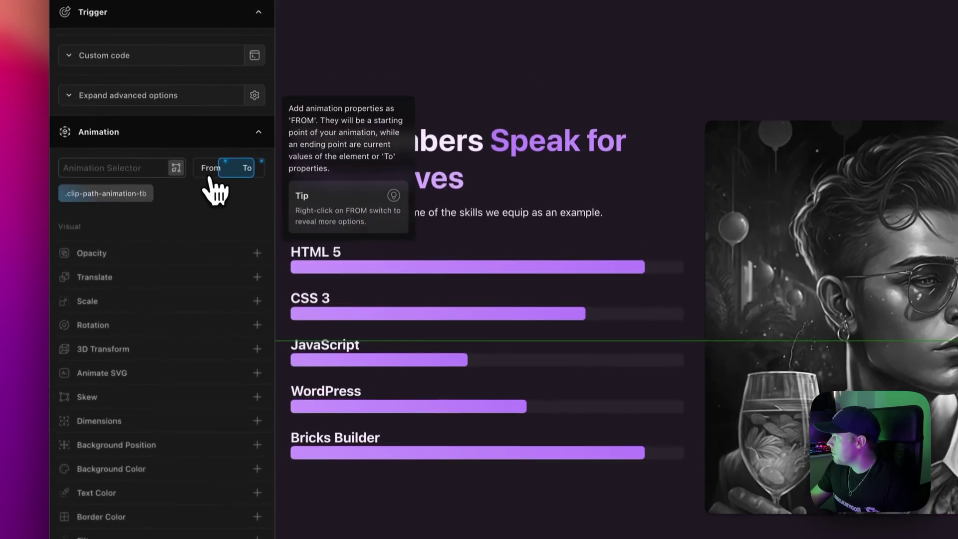
left_click(210, 123)
left_click(180, 537)
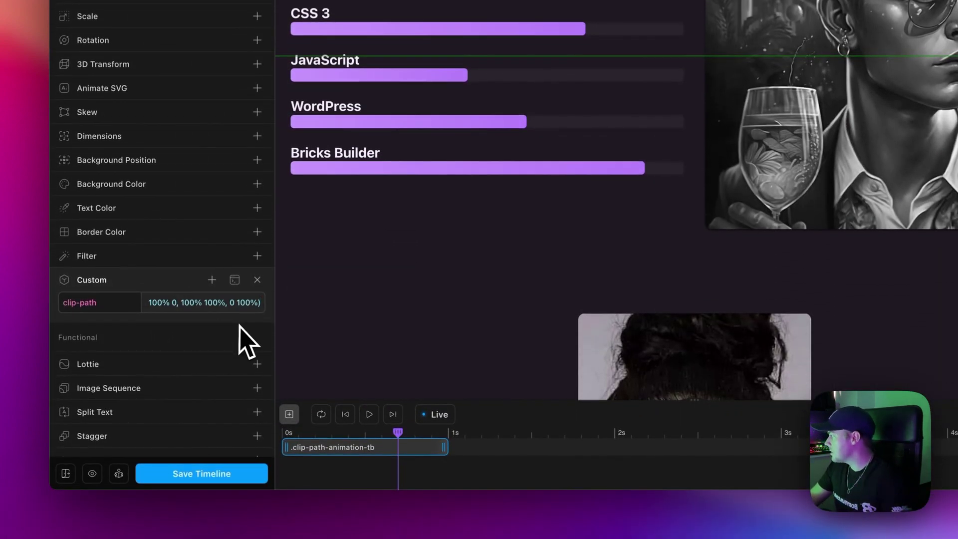
Step: Add percent signs to the zero coordinates in the From clip-path, ending with 100% 0%, 100% 100%, 0% 100%
type(",")
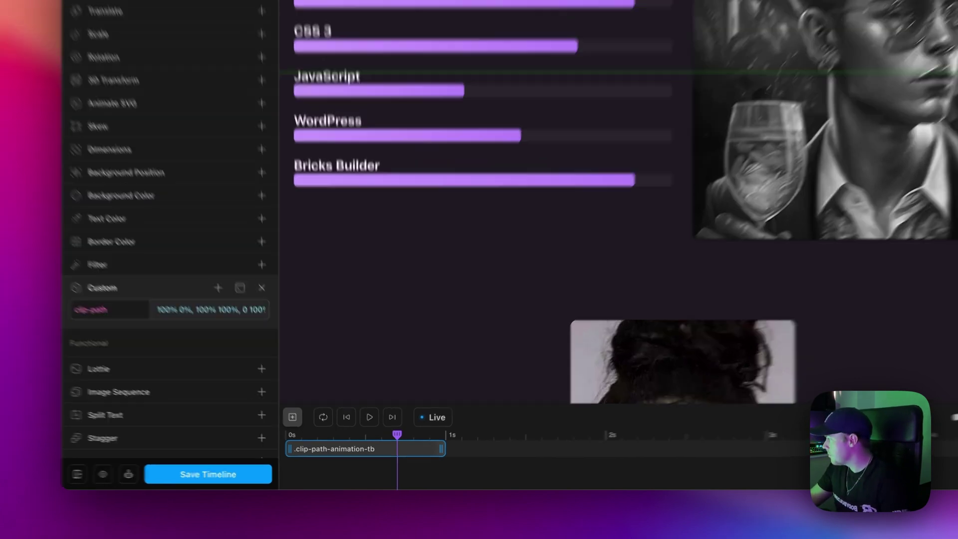
left_click(243, 302)
type("%")
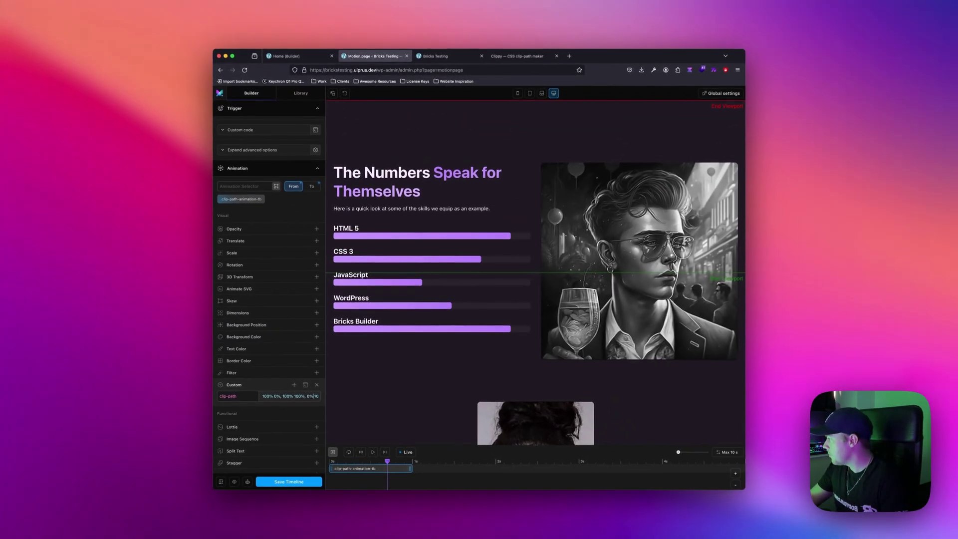
key("Right")
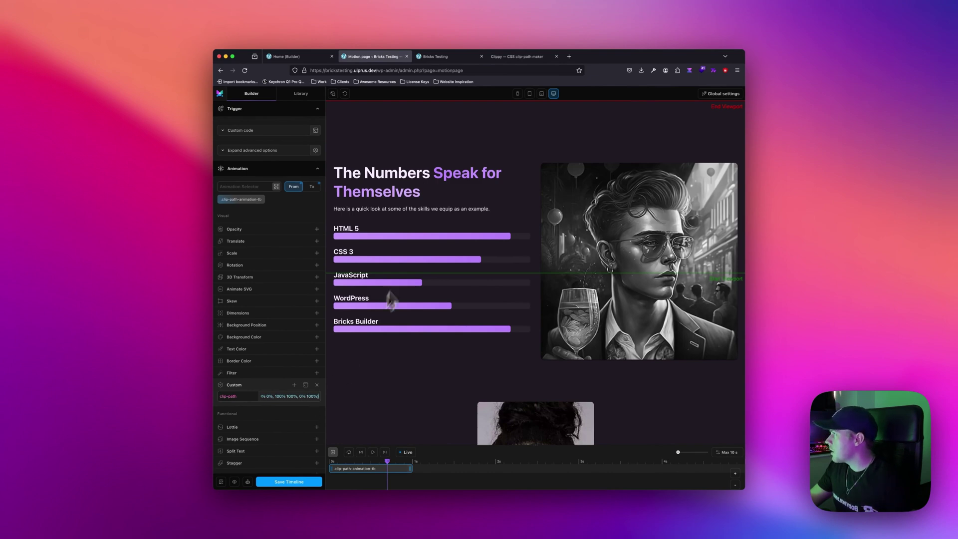
Step: In Clippy, move both upper polygon points down to the lower edge and copy polygon(0 100%, 100% 100%, 100% 100%, 0 100%)
left_click(509, 56)
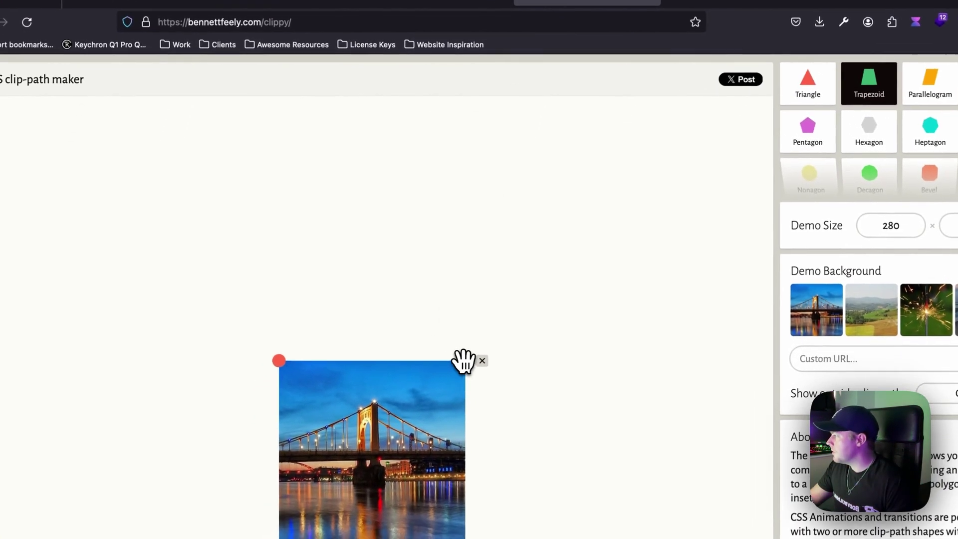
left_click_drag(459, 373, 460, 538)
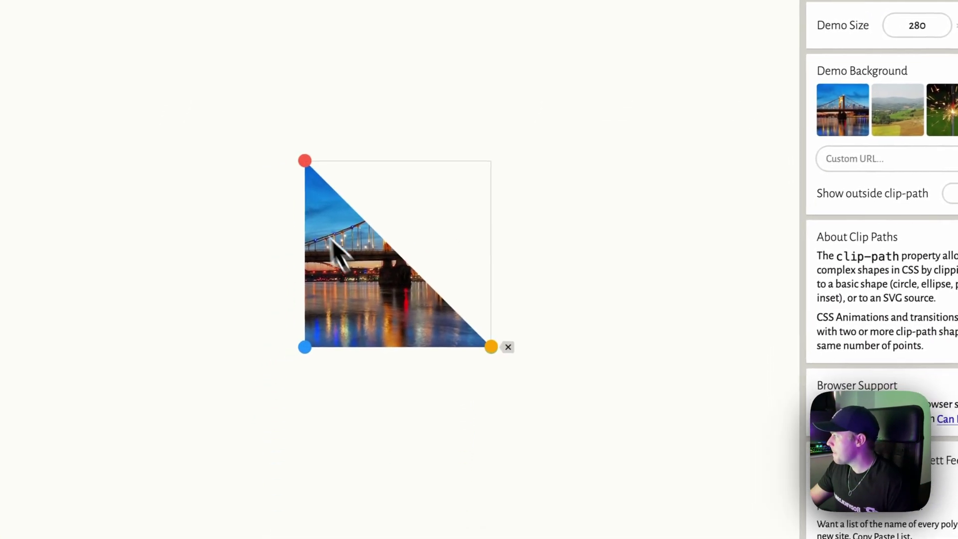
left_click_drag(282, 165, 249, 378)
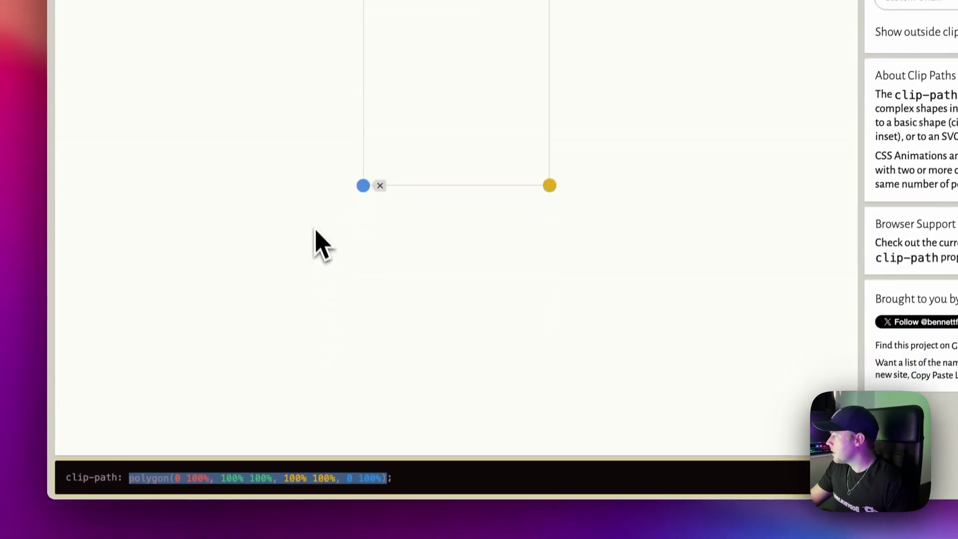
right_click(293, 469)
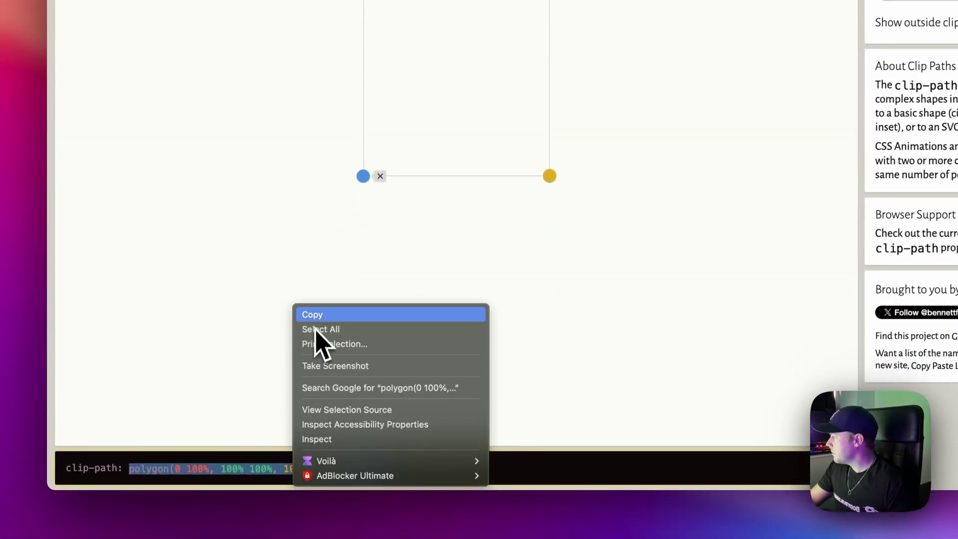
left_click(313, 316)
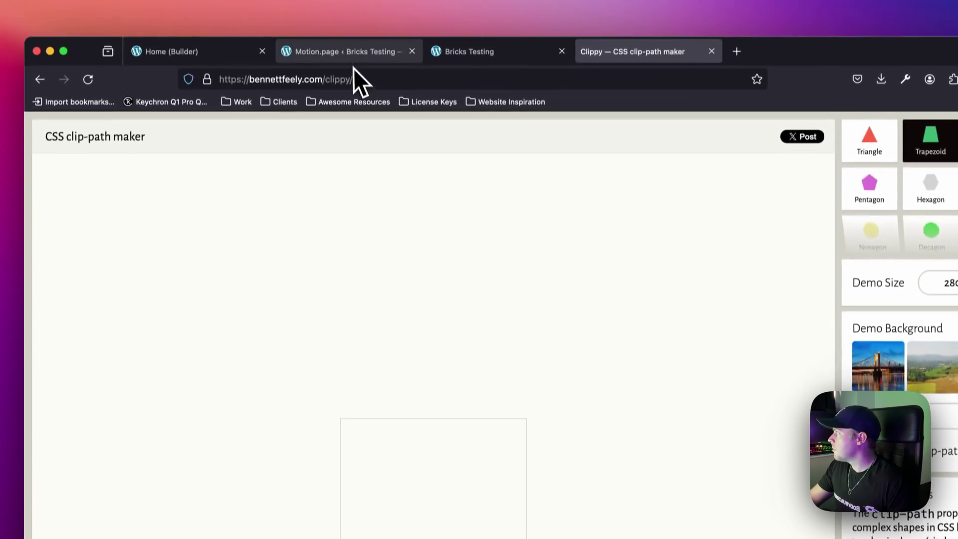
Step: In Motion.page, replace the To state's clip-path with the copied polygon, adding percent signs to its zero coordinates
left_click(352, 53)
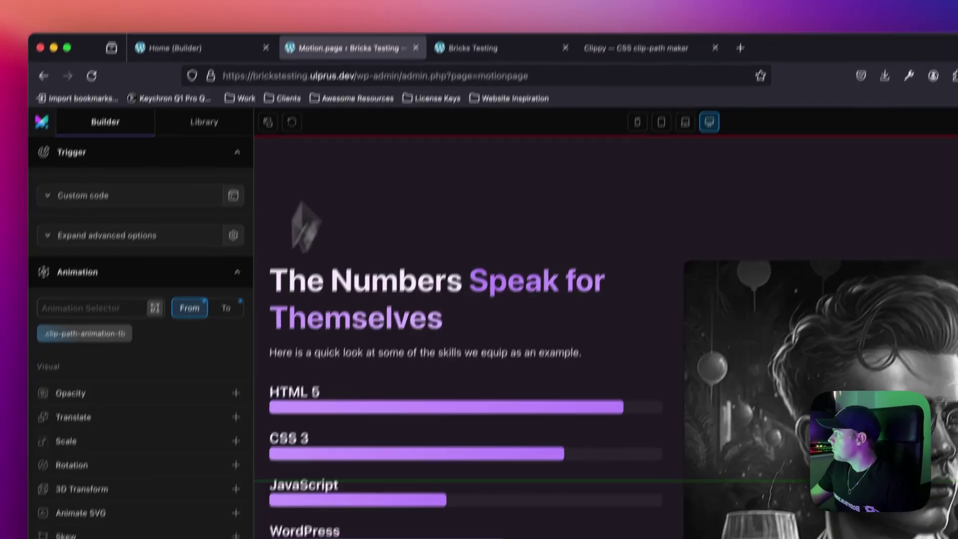
left_click(226, 307)
double_click(190, 312)
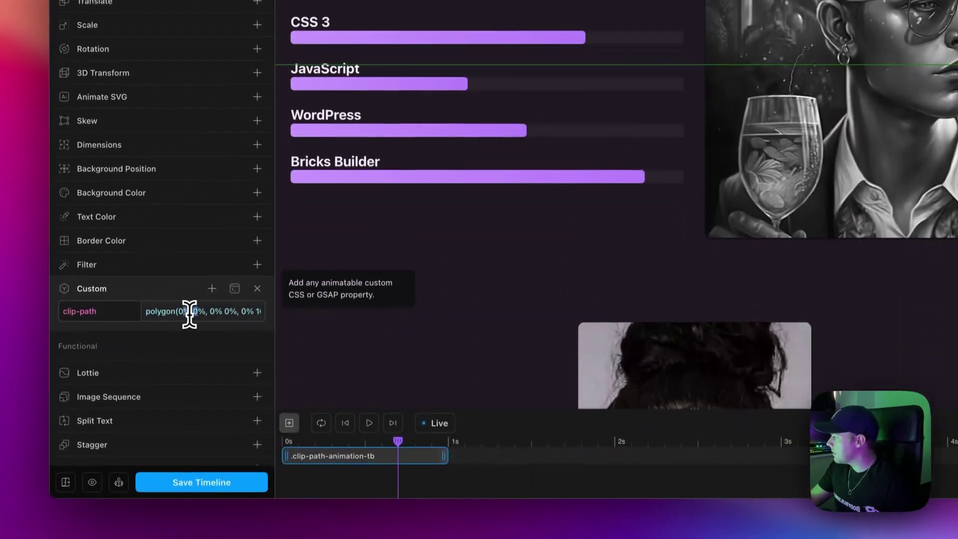
triple_click(190, 313)
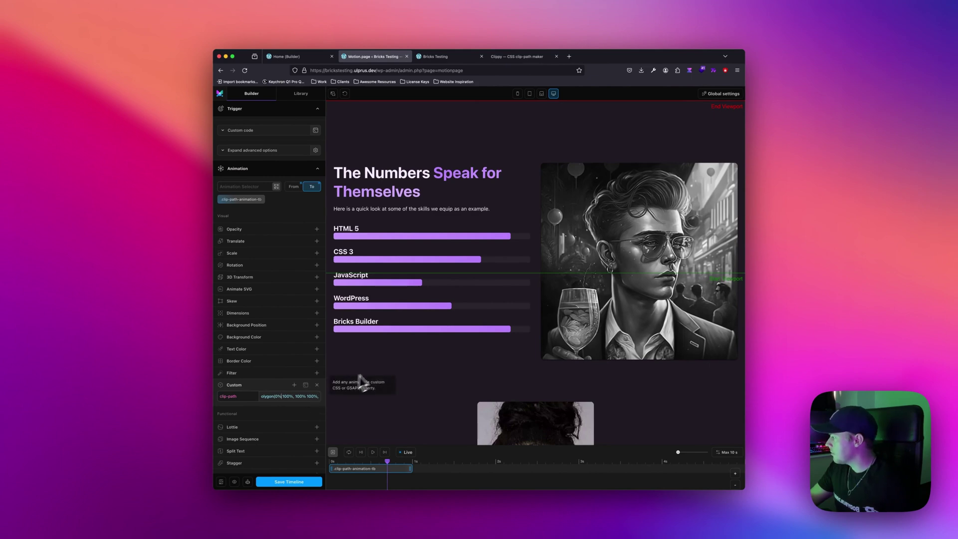
Step: Preview the top-to-bottom portrait reveal on the builder canvas and save the timeline
scroll(378, 372, "down", 5)
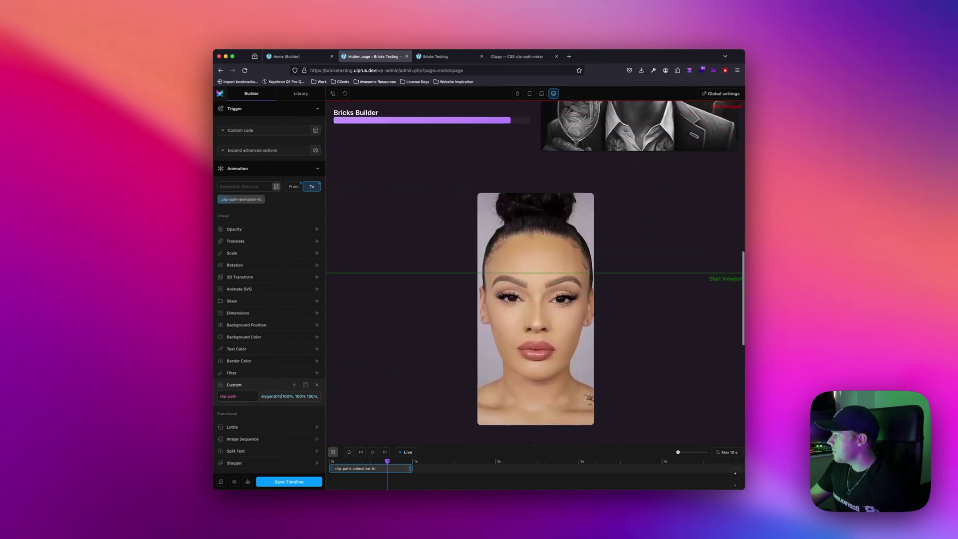
scroll(378, 373, "up", 3)
scroll(378, 372, "down", 2)
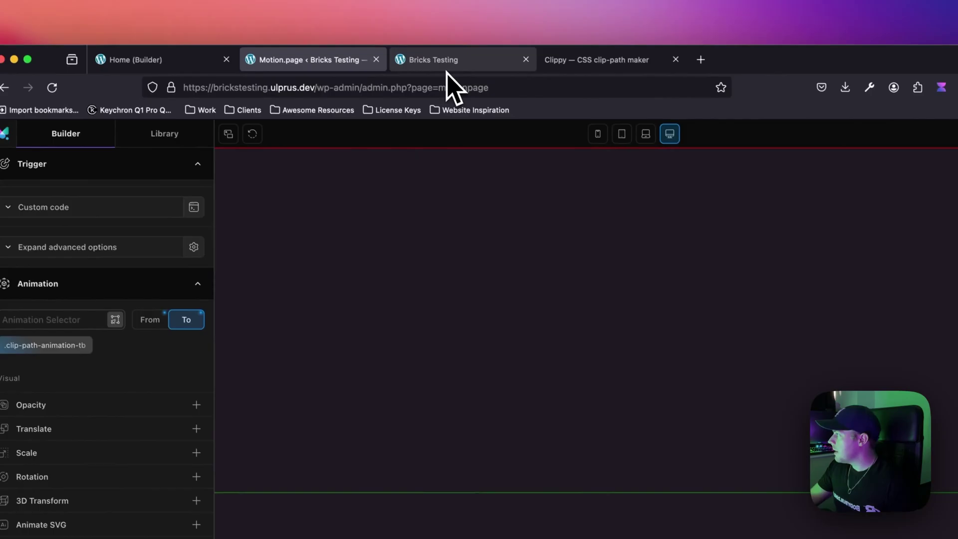
Step: Close the old Bricks Testing page and open a fresh frontend view of the site from Motion.page
left_click(441, 57)
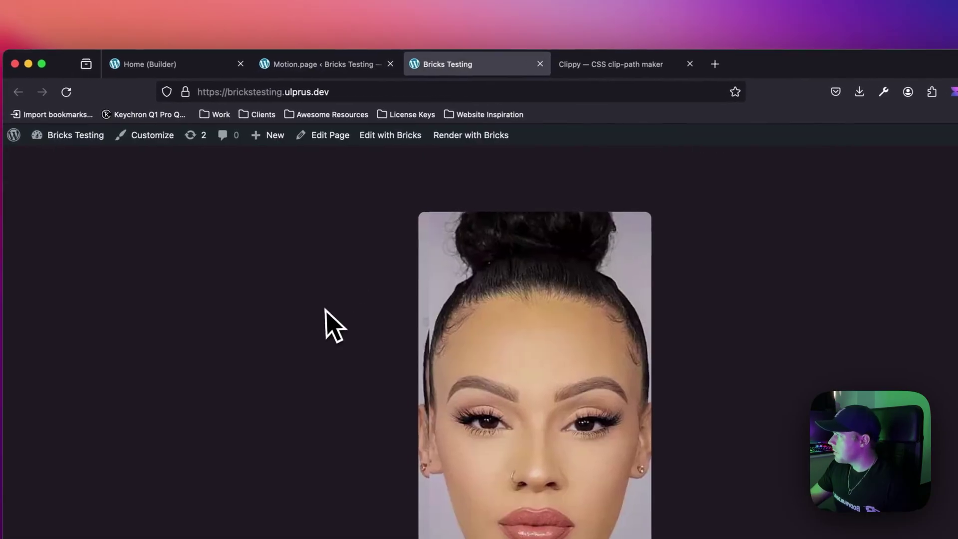
left_click(529, 63)
left_click(183, 68)
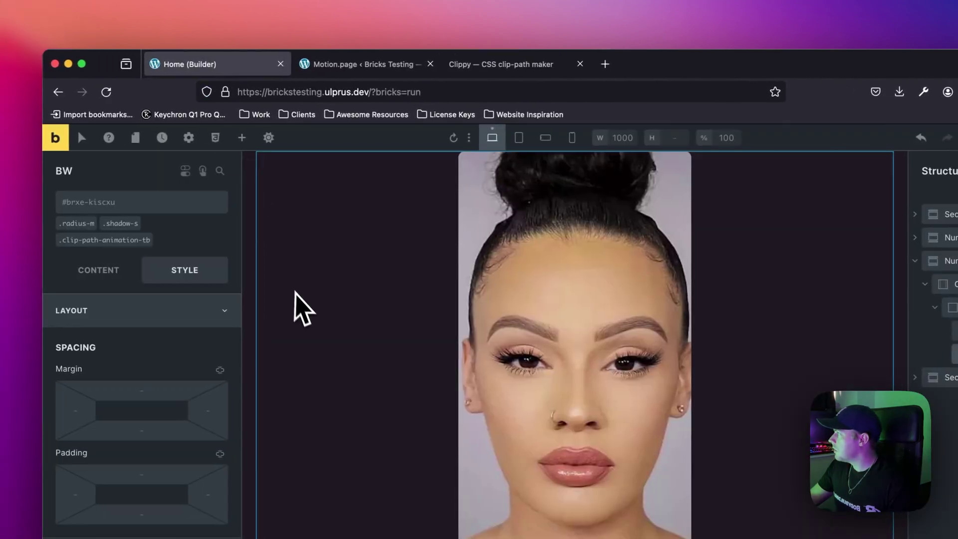
left_click(349, 64)
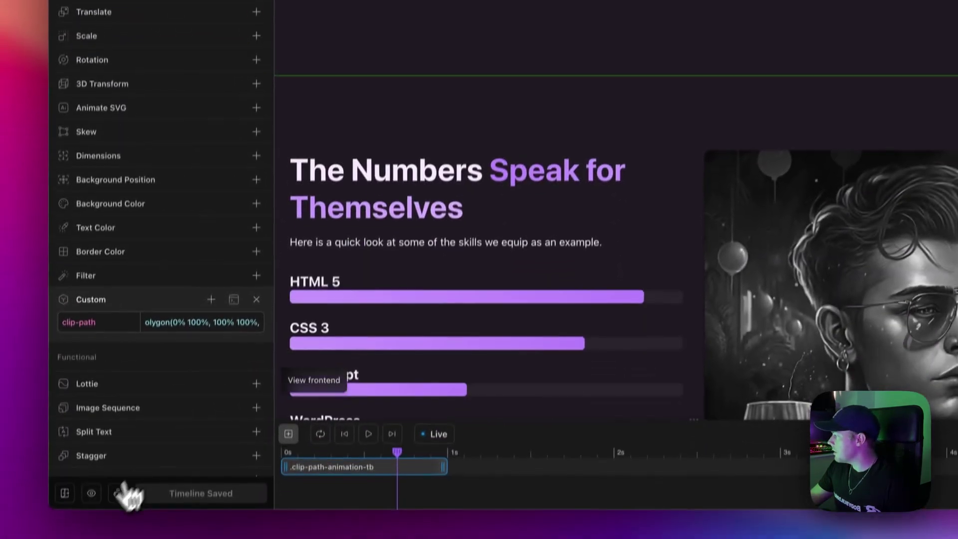
left_click(90, 492)
Step: Check the sideways skills image reveal and the top-to-bottom portrait reveal on the frontend page
scroll(415, 272, "down", 3)
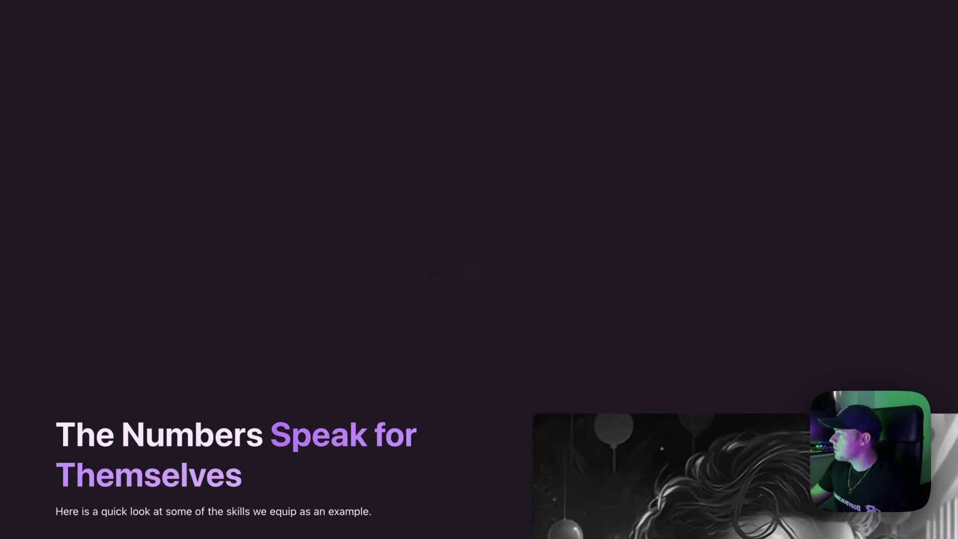
scroll(457, 264, "down", 5)
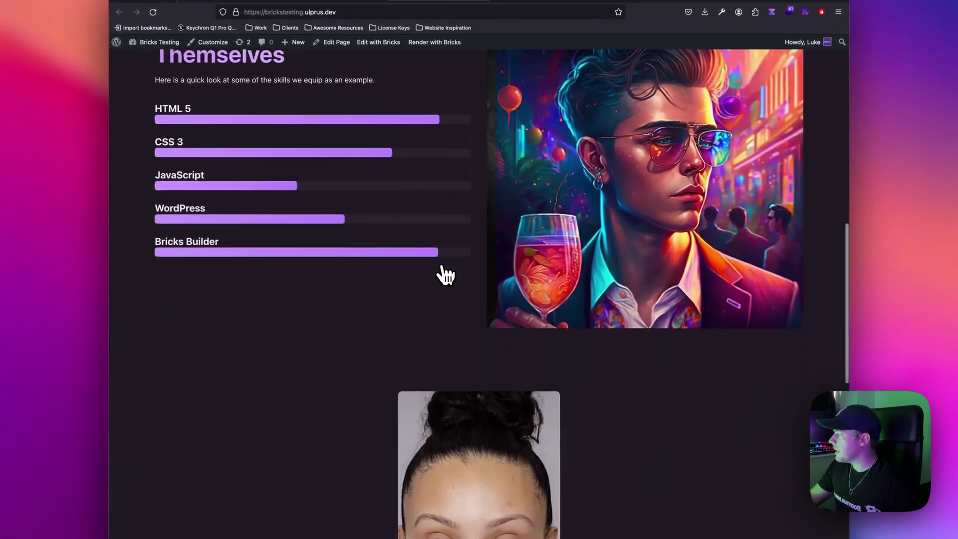
scroll(445, 274, "down", 8)
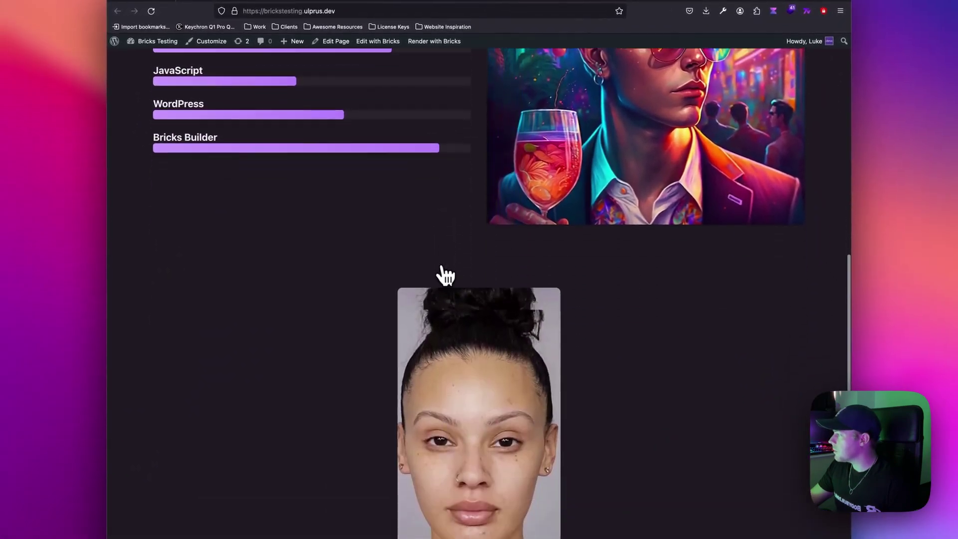
scroll(446, 275, "down", 2)
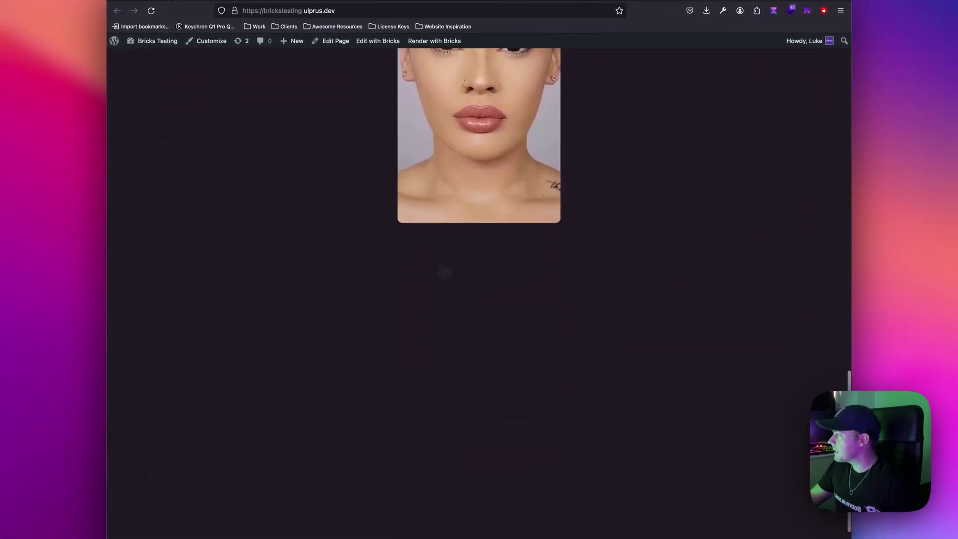
scroll(446, 274, "up", 8)
scroll(442, 272, "up", 8)
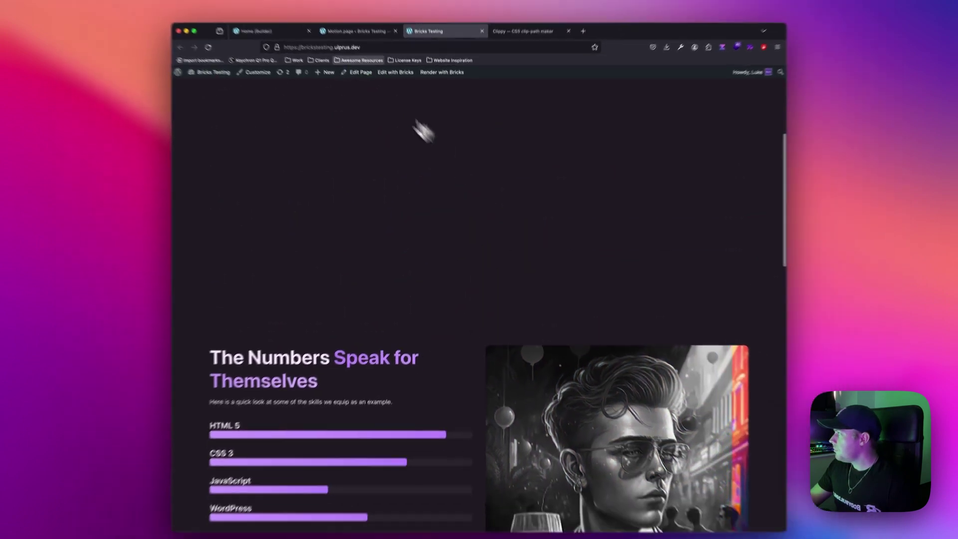
Step: In Motion.page, open the original Before and After timeline and preview its scroll reveal on the canvas
left_click(357, 31)
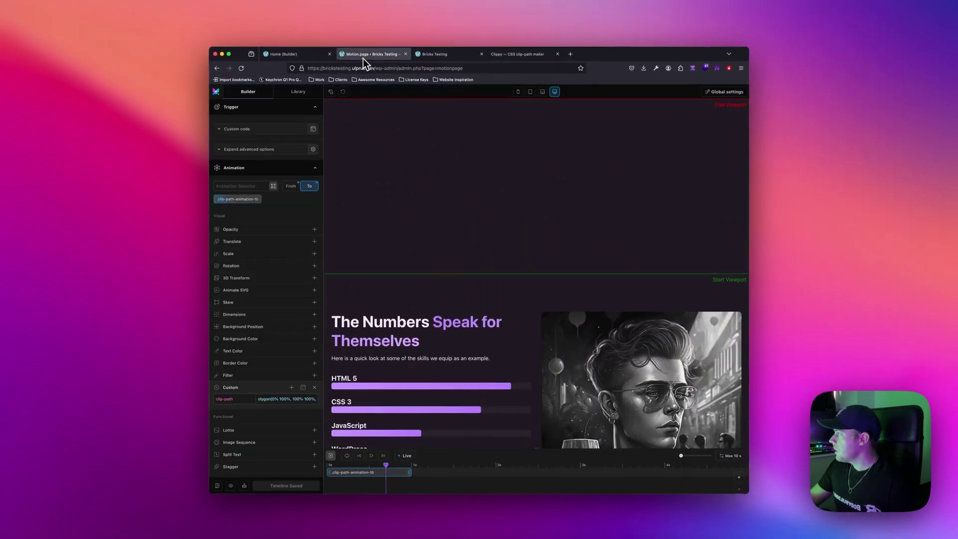
scroll(559, 359, "down", 5)
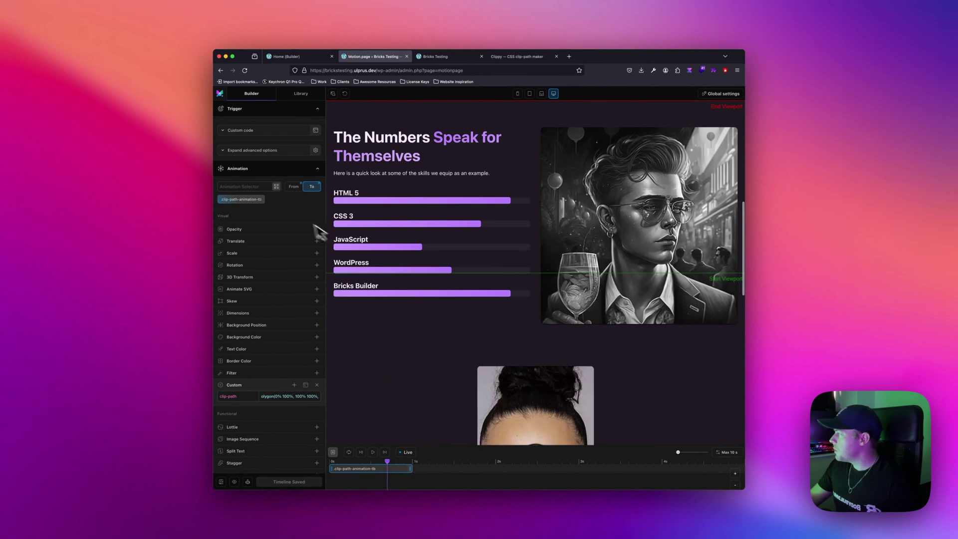
left_click(261, 142)
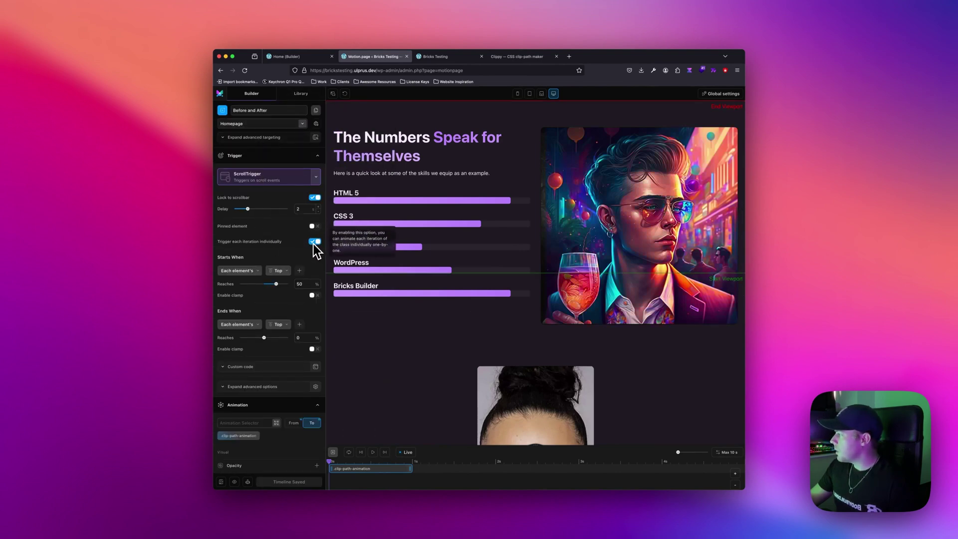
scroll(300, 285, "down", 1)
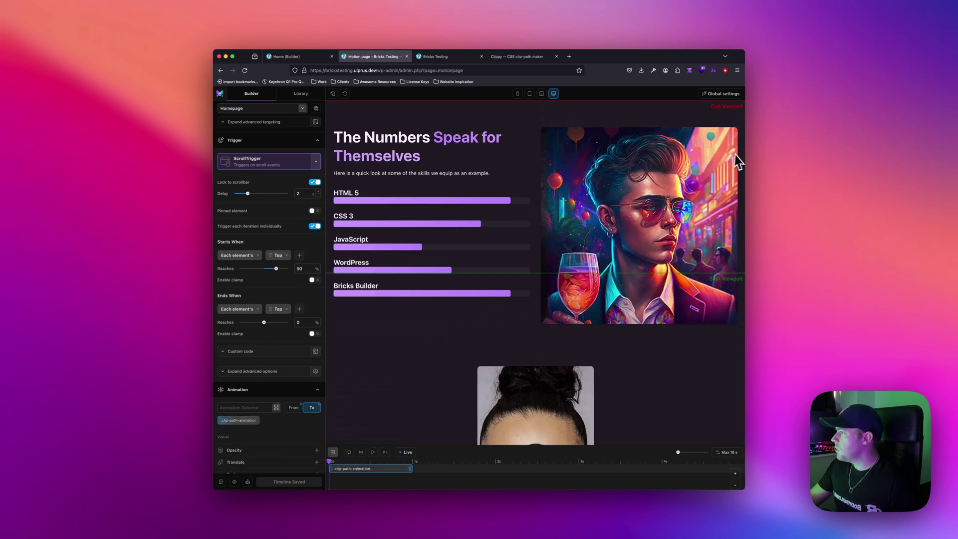
scroll(549, 240, "down", 5)
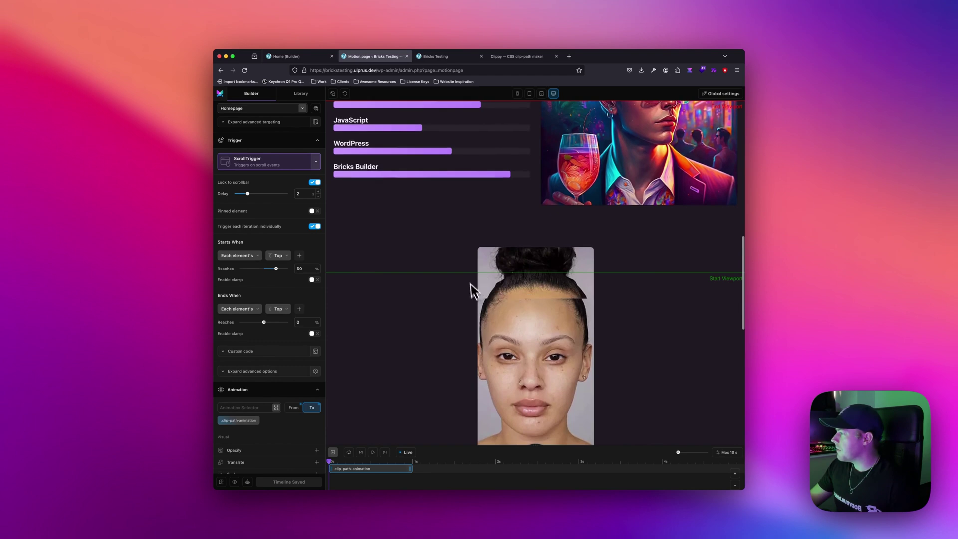
scroll(585, 255, "up", 8)
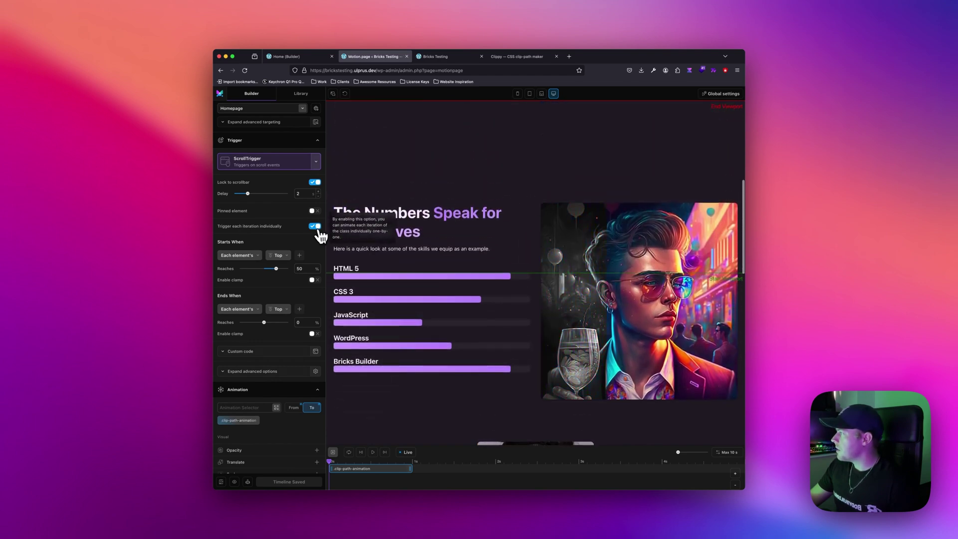
Step: Disable "Trigger each iteration individually" for the Before and After timeline and save it
left_click(314, 227)
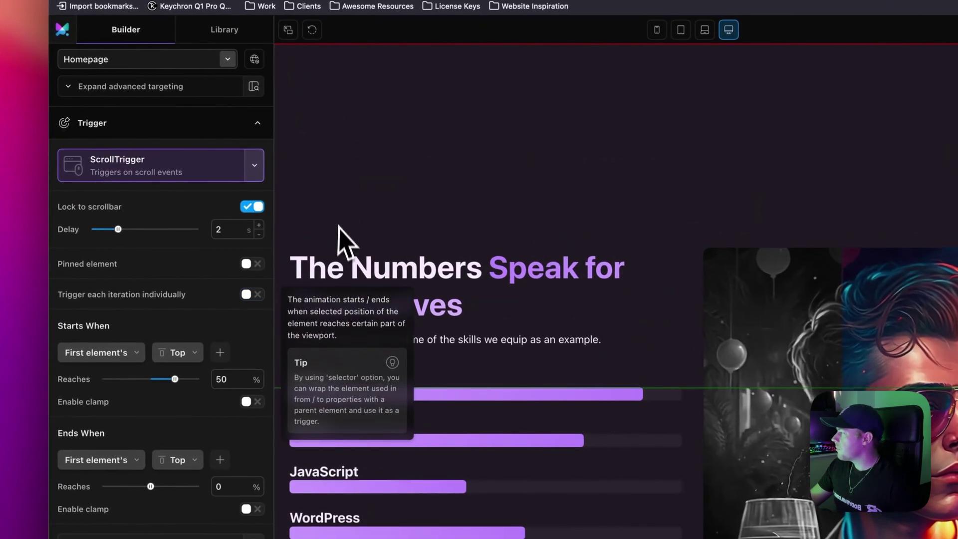
scroll(394, 187, "up", 3)
left_click(203, 482)
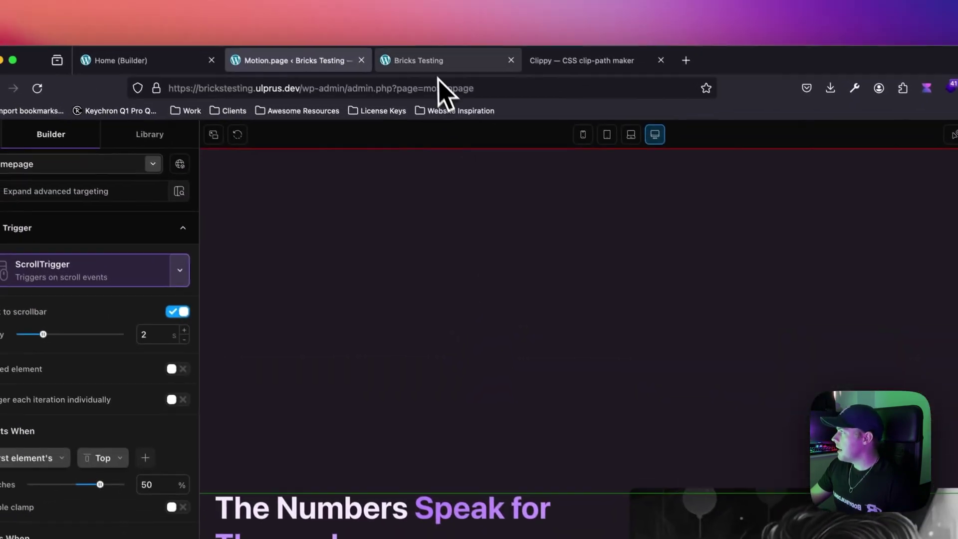
Step: Reload the Bricks Testing frontend page and examine how both image reveals play when scrolling in either direction
left_click(439, 40)
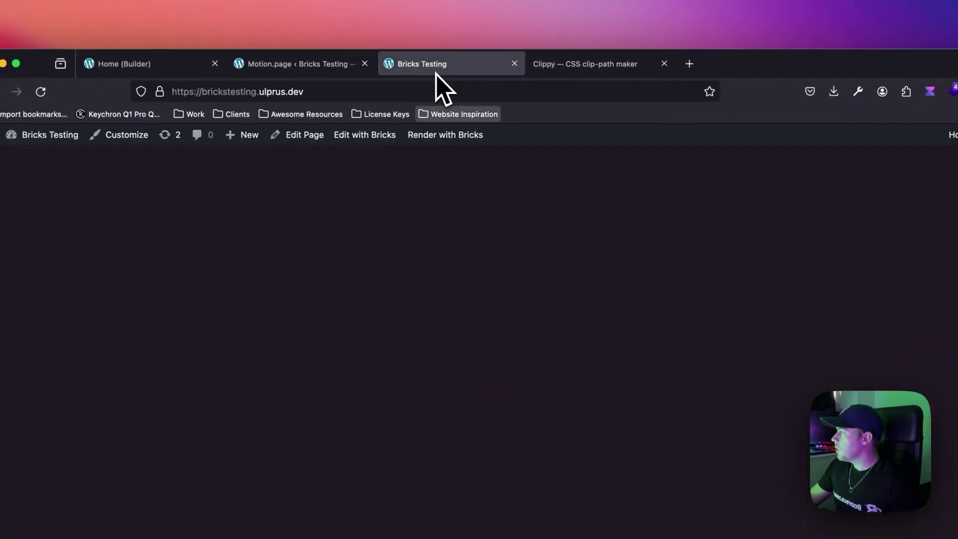
key("super+r")
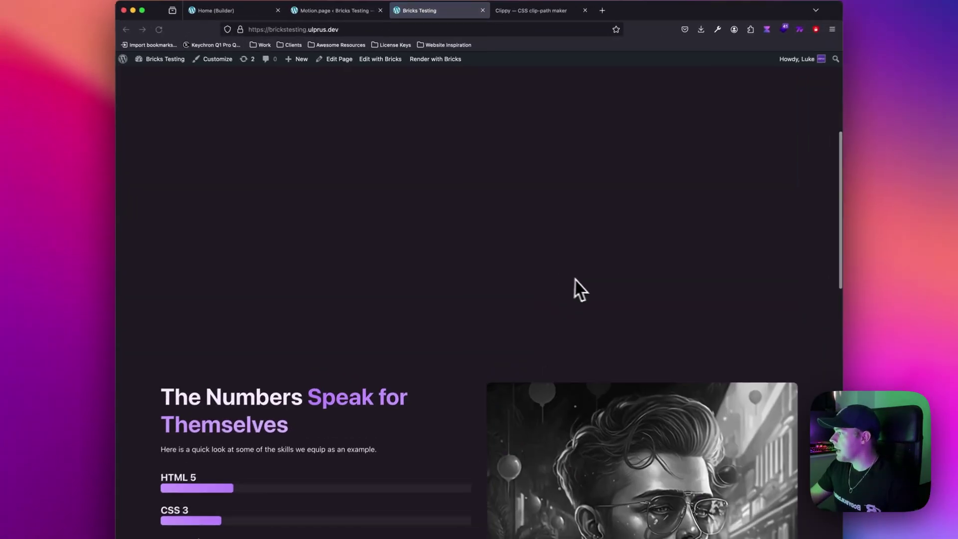
scroll(664, 428, "down", 3)
scroll(588, 282, "down", 10)
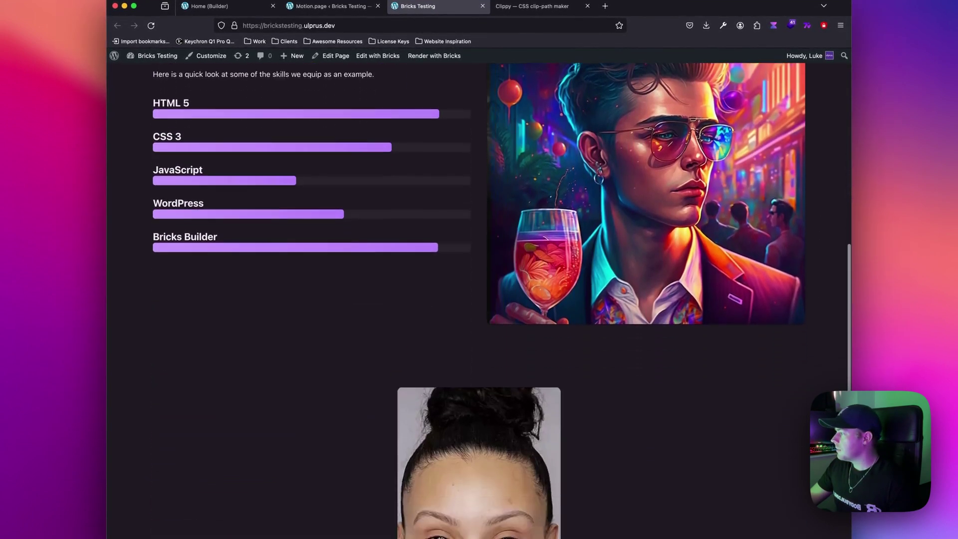
scroll(589, 282, "down", 5)
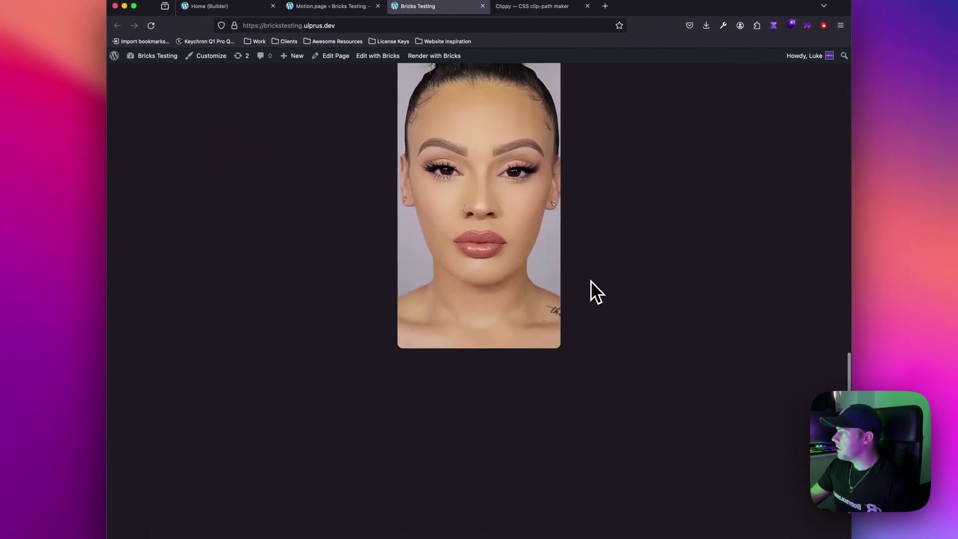
scroll(590, 280, "up", 5)
scroll(591, 280, "up", 7)
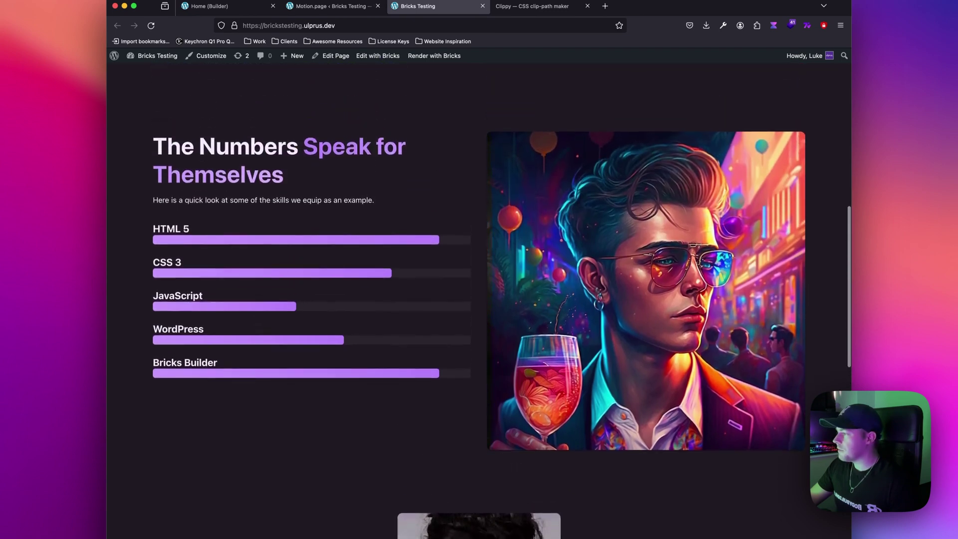
scroll(590, 280, "up", 5)
scroll(590, 281, "down", 5)
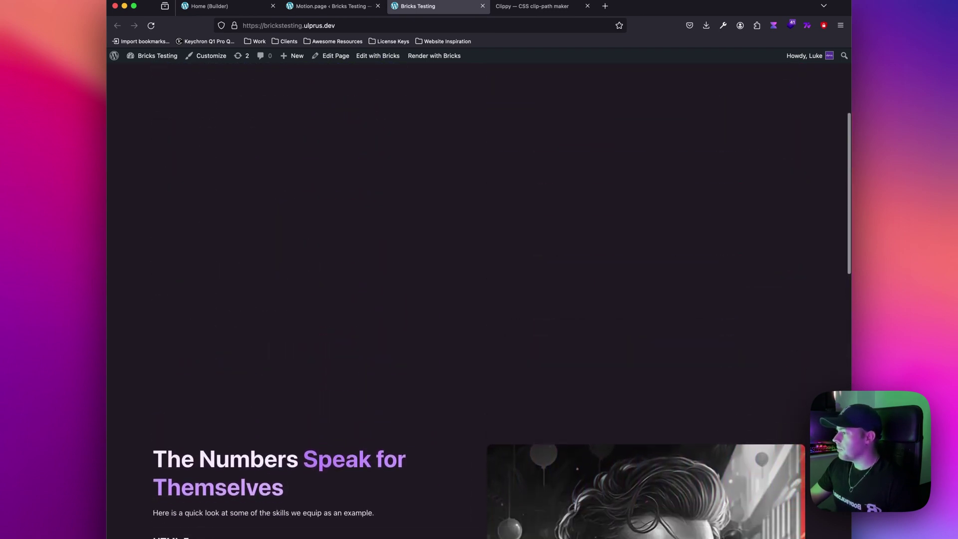
scroll(592, 280, "down", 10)
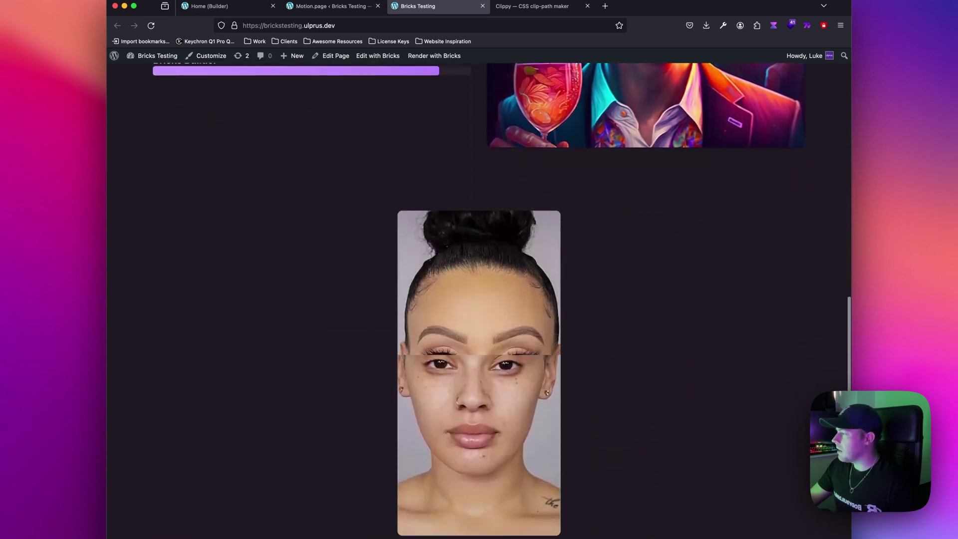
scroll(592, 280, "up", 10)
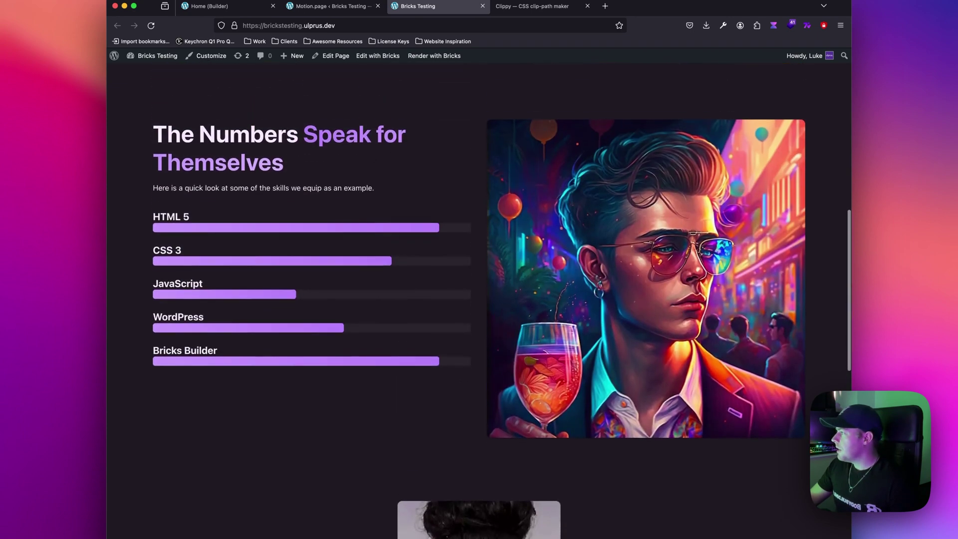
scroll(595, 282, "up", 1)
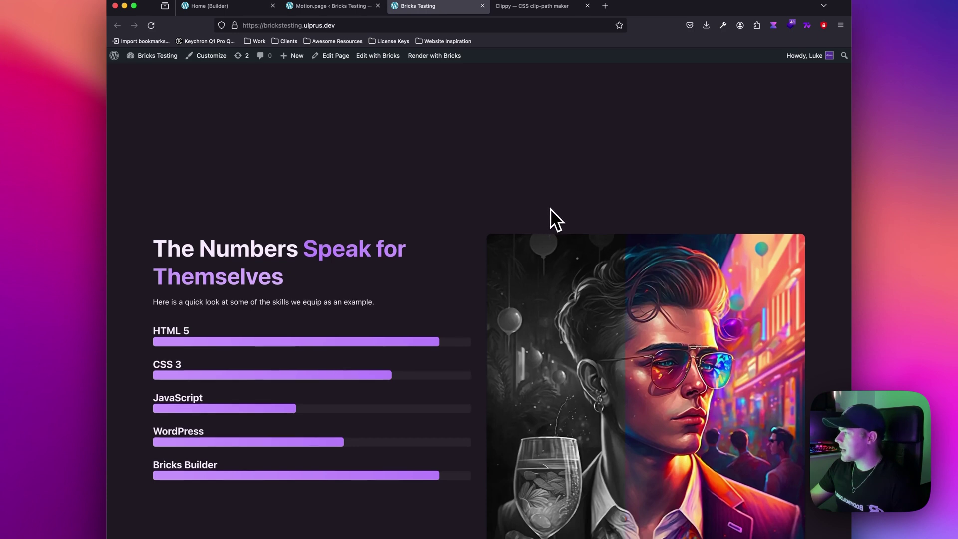
scroll(550, 208, "down", 10)
scroll(552, 211, "down", 5)
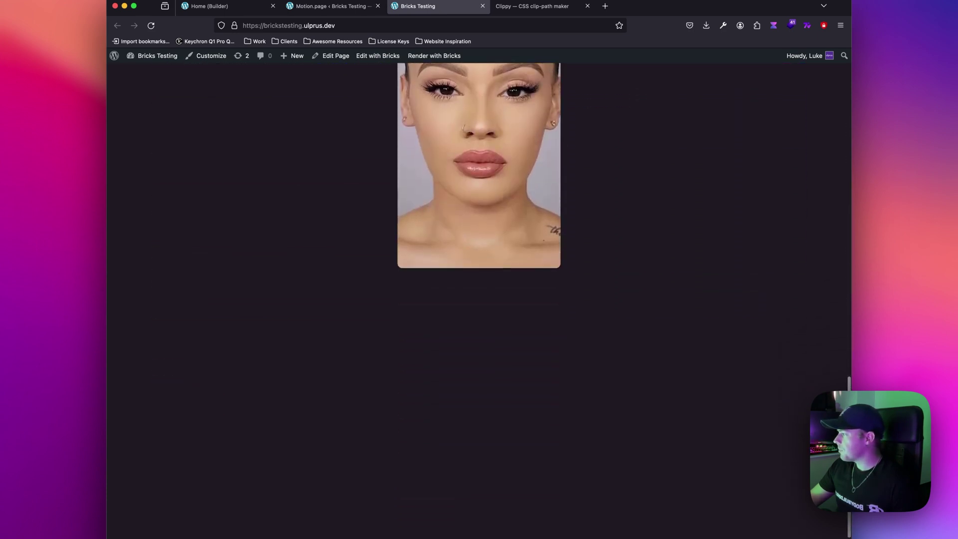
scroll(552, 211, "up", 10)
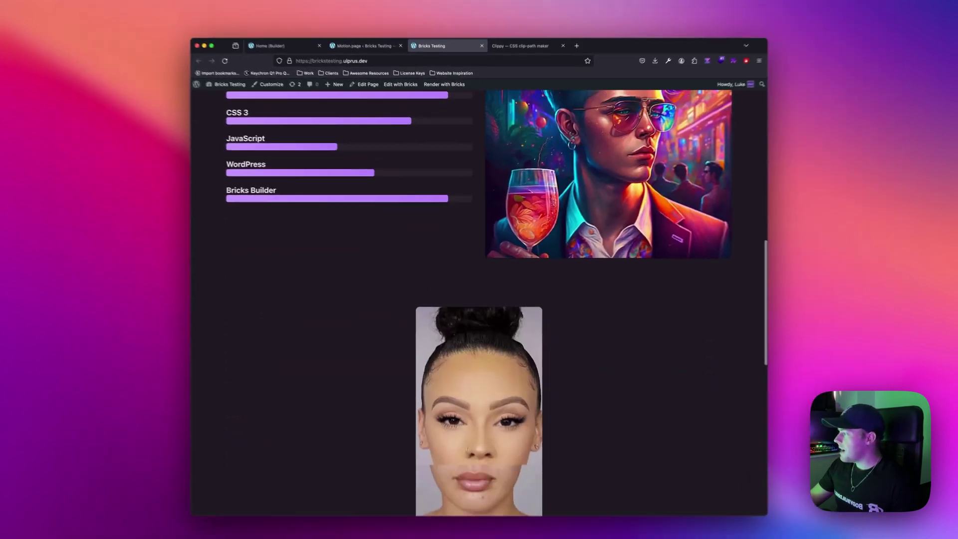
scroll(479, 280, "up", 10)
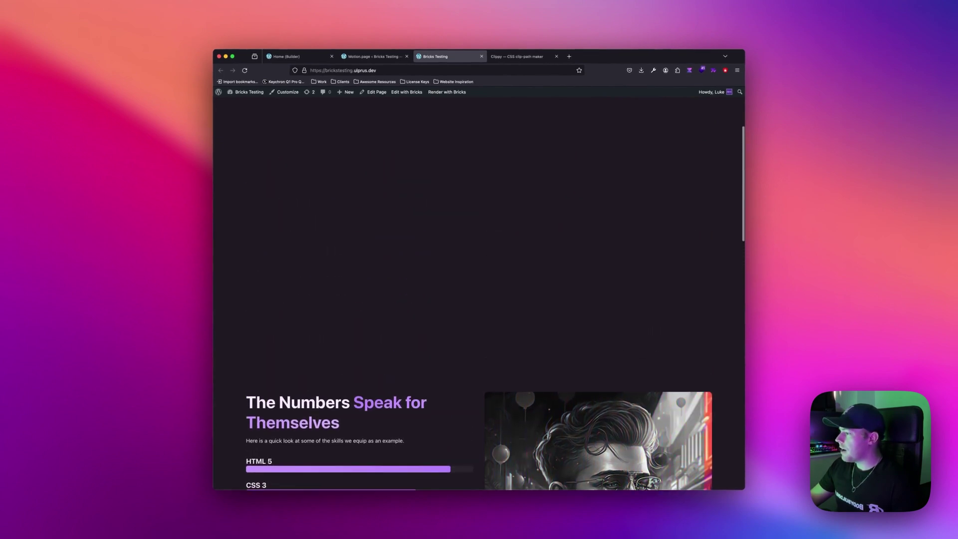
Step: Examine the skills image and portrait reveals on the frontend page in both scroll directions
scroll(479, 294, "down", 5)
scroll(532, 210, "down", 5)
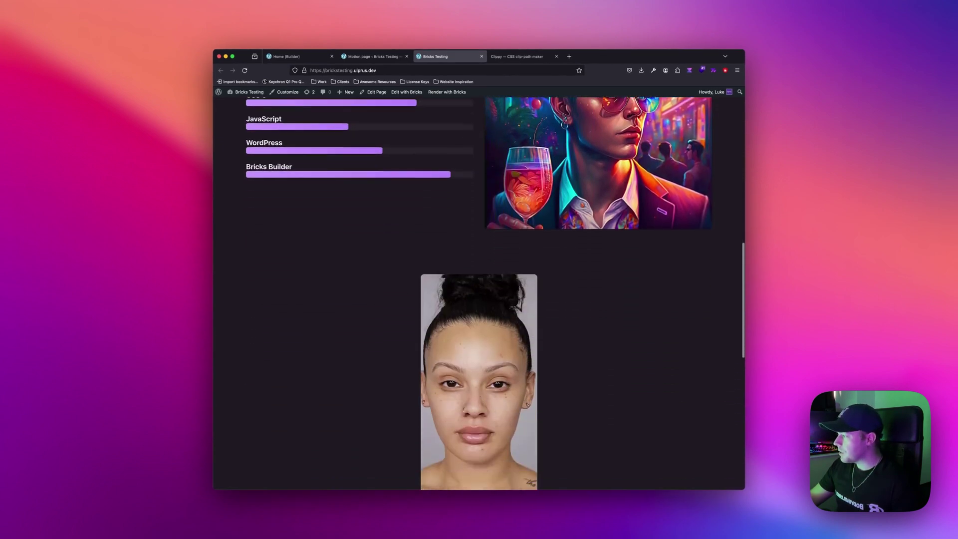
scroll(533, 209, "up", 2)
Step: Copy the triangular polygon from Clippy and use it as the From clip-path of .clip-path-animation in Motion.page
left_click(507, 56)
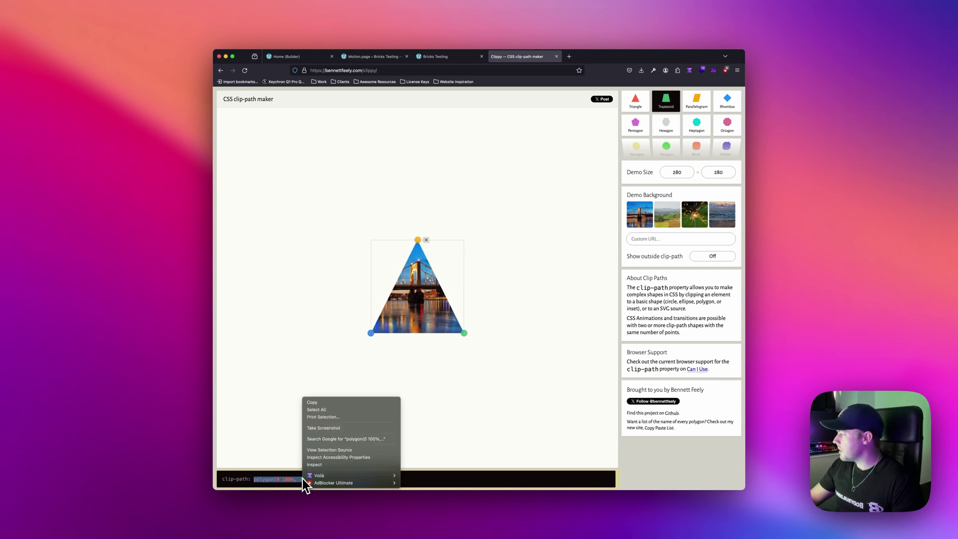
left_click(429, 56)
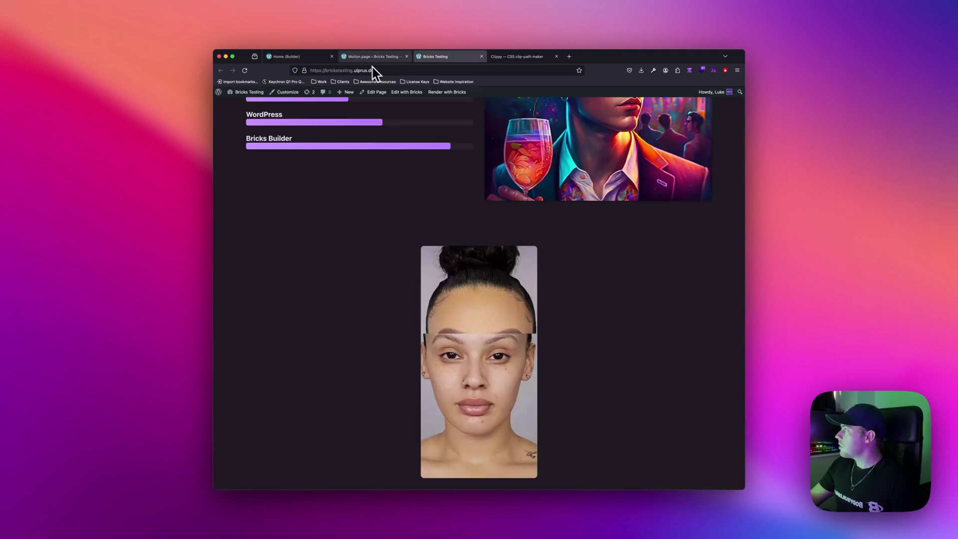
left_click(349, 58)
scroll(466, 244, "down", 5)
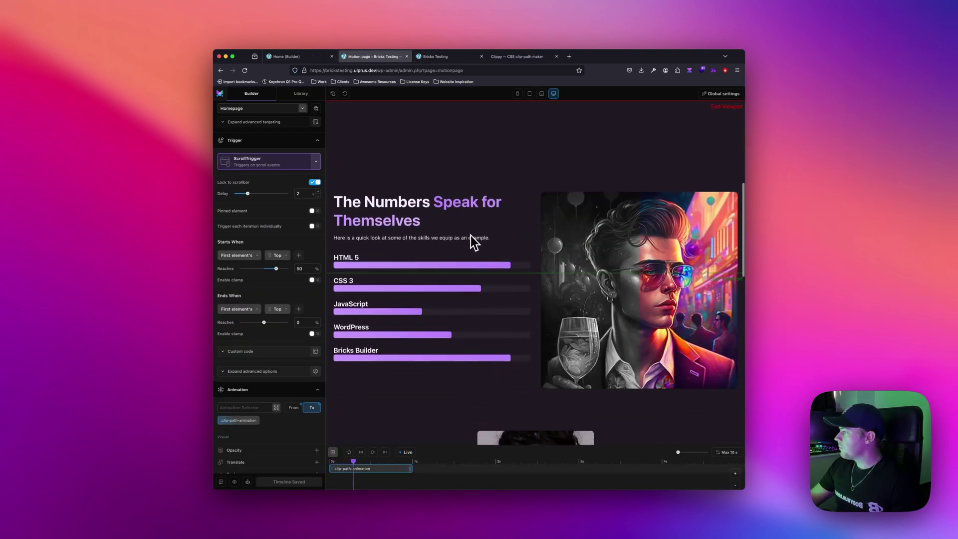
scroll(270, 229, "down", 5)
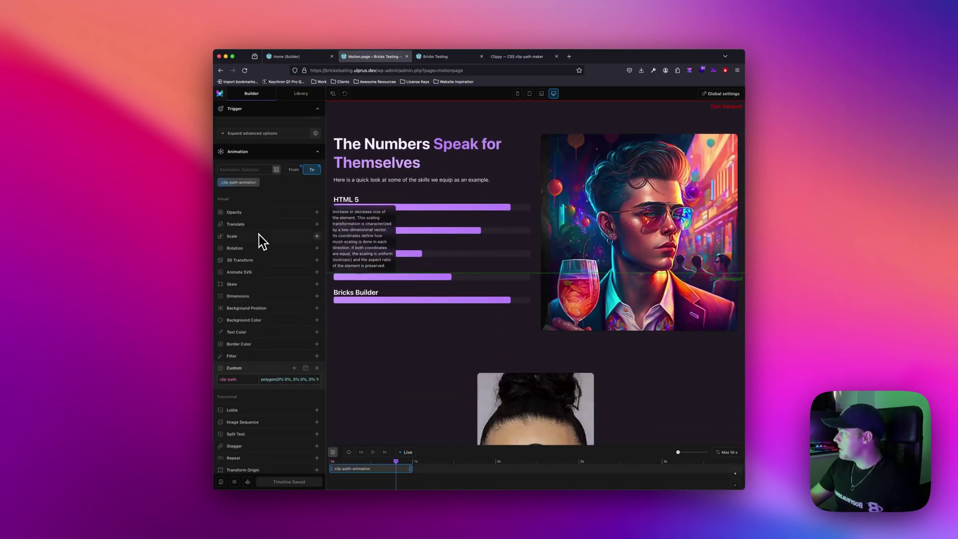
left_click(293, 170)
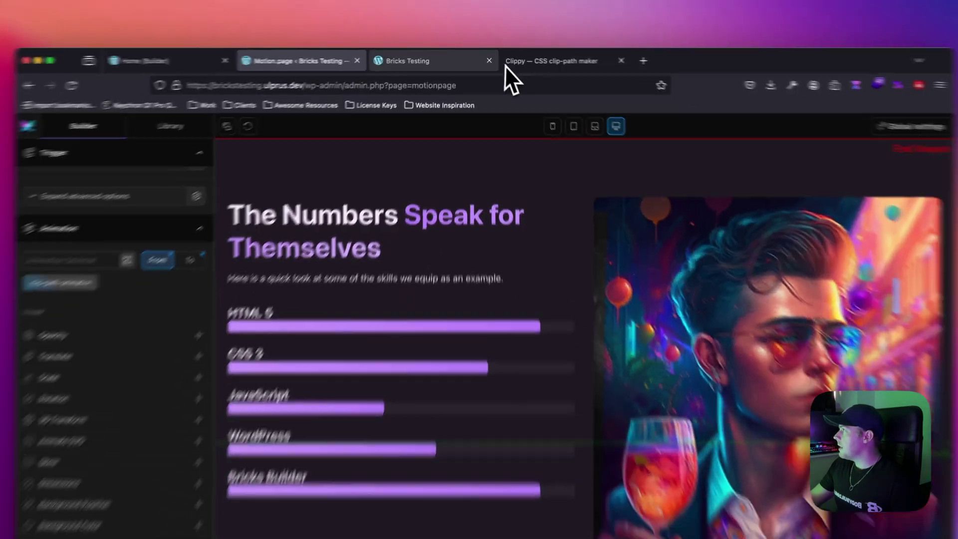
Step: Copy the full-square polygon from Clippy into the To clip-path of .clip-path-animation, writing its first coordinate as 0%
left_click(454, 68)
left_click(504, 59)
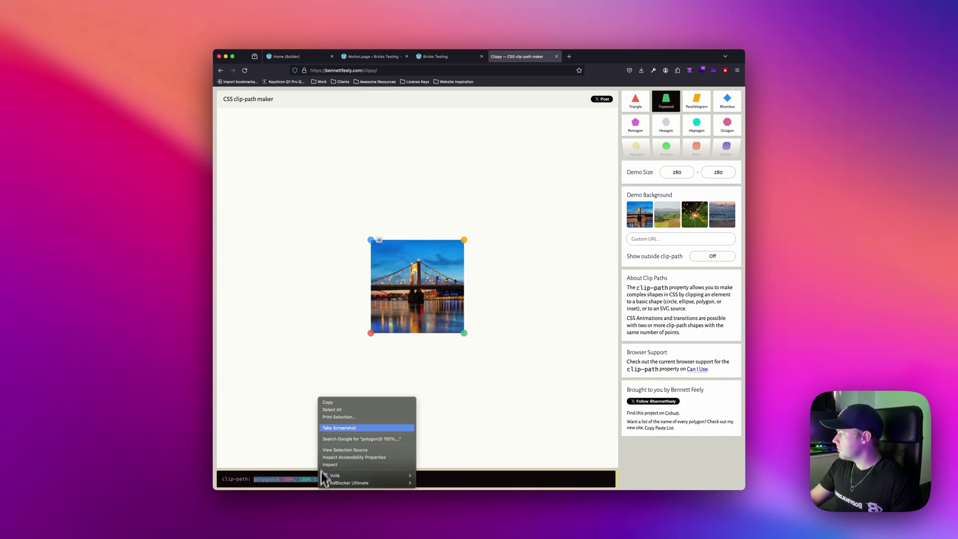
left_click(372, 56)
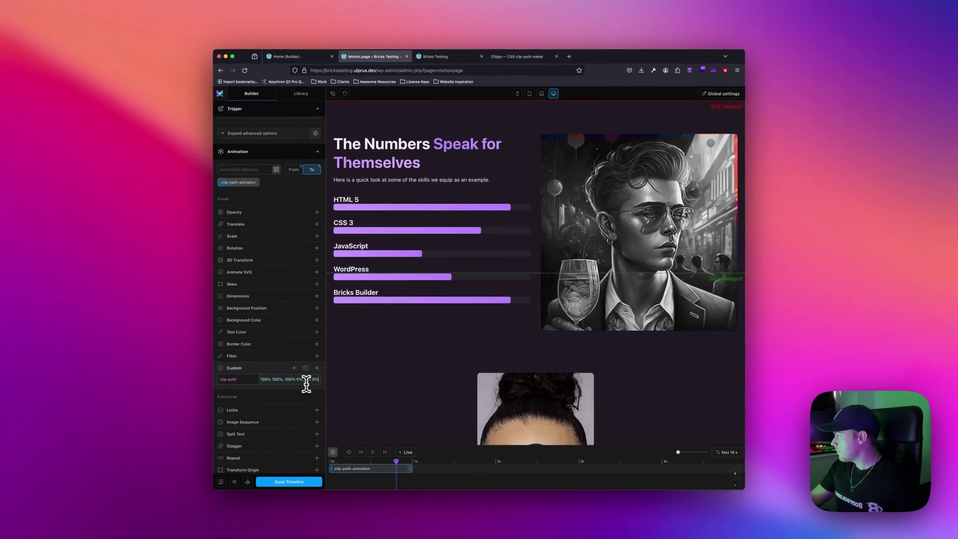
scroll(302, 382, "left", 3)
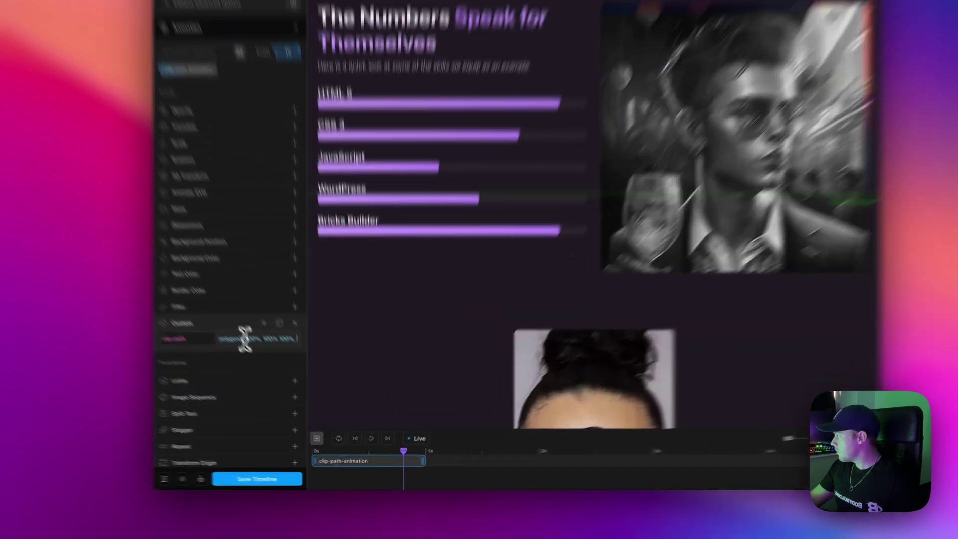
left_click(280, 379)
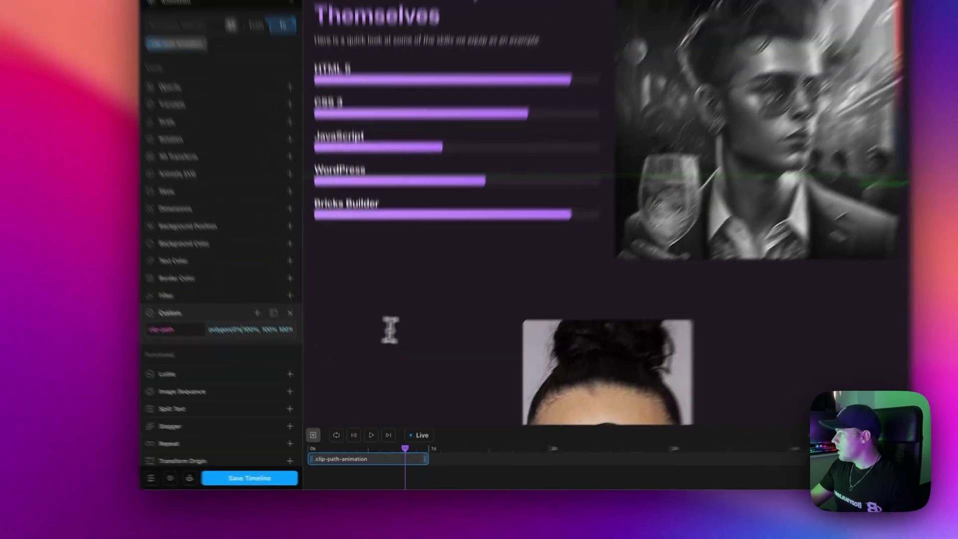
Step: Preview the triangle-to-square reveal of the skills image on the canvas and compare it with the square polygon in Clippy
scroll(458, 257, "up", 5)
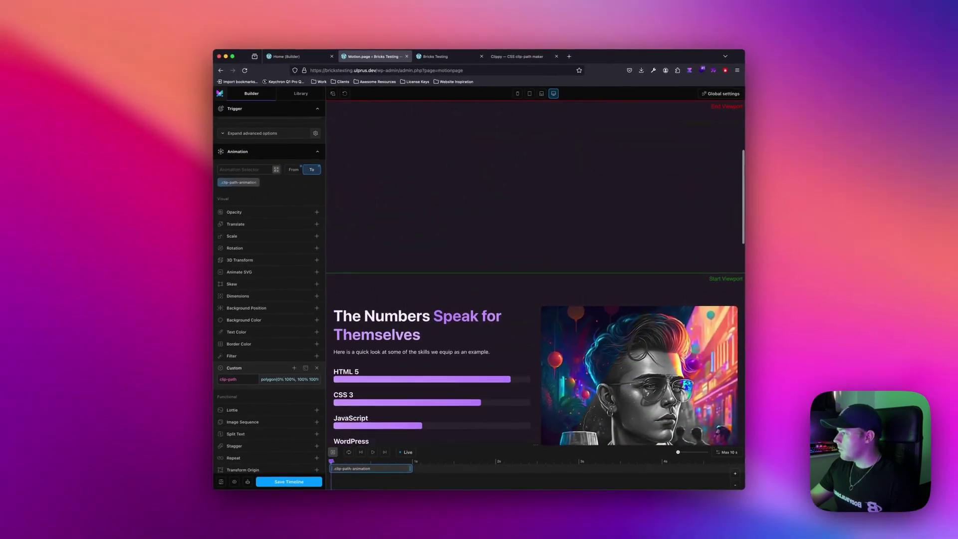
scroll(535, 314, "down", 2)
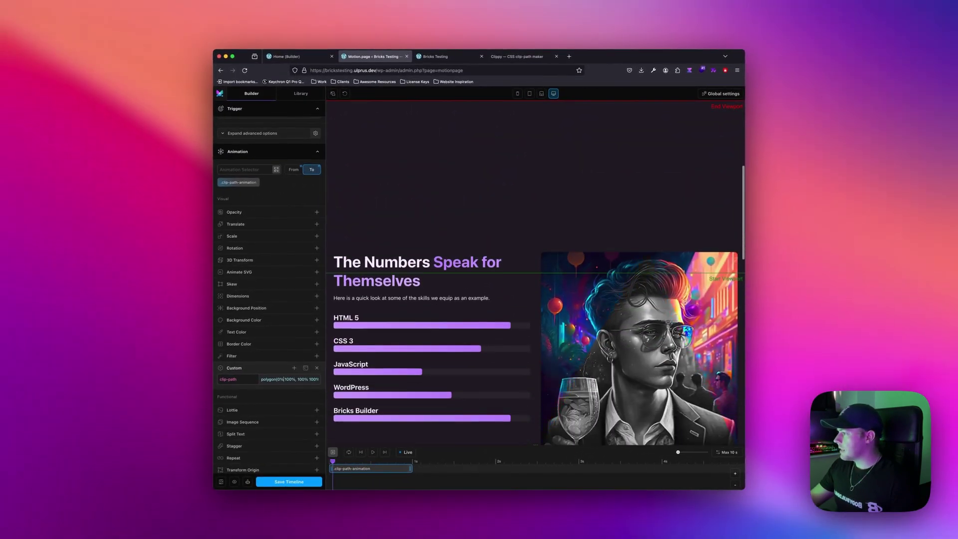
scroll(535, 300, "down", 3)
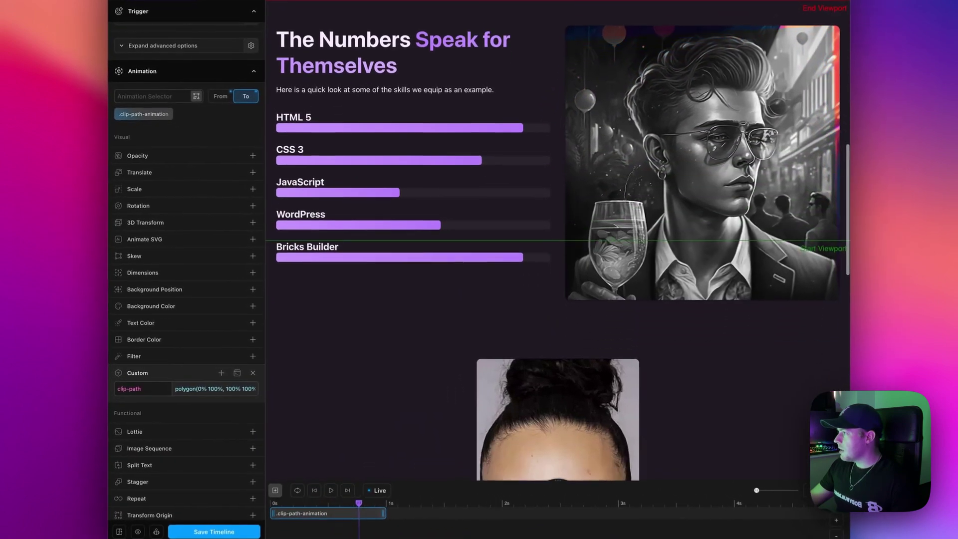
scroll(392, 380, "up", 5)
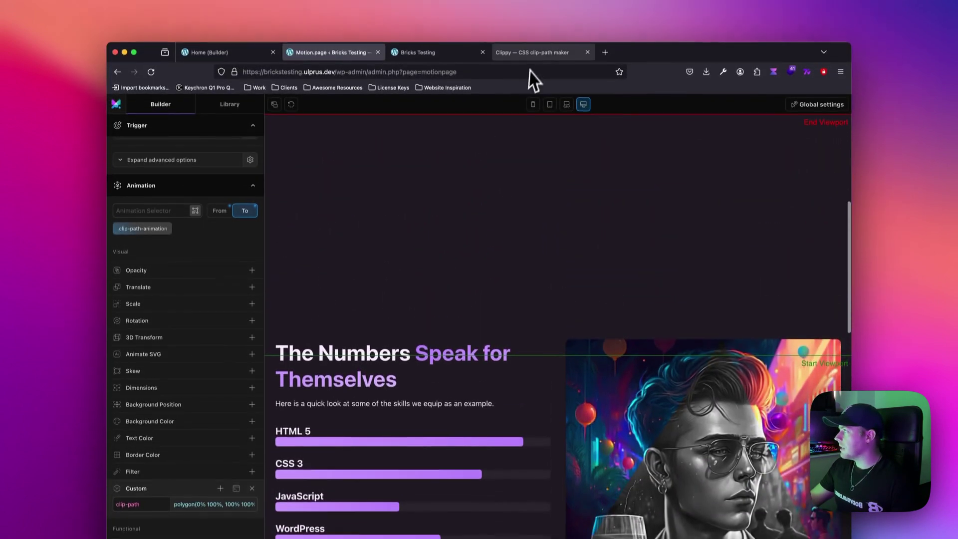
left_click(534, 55)
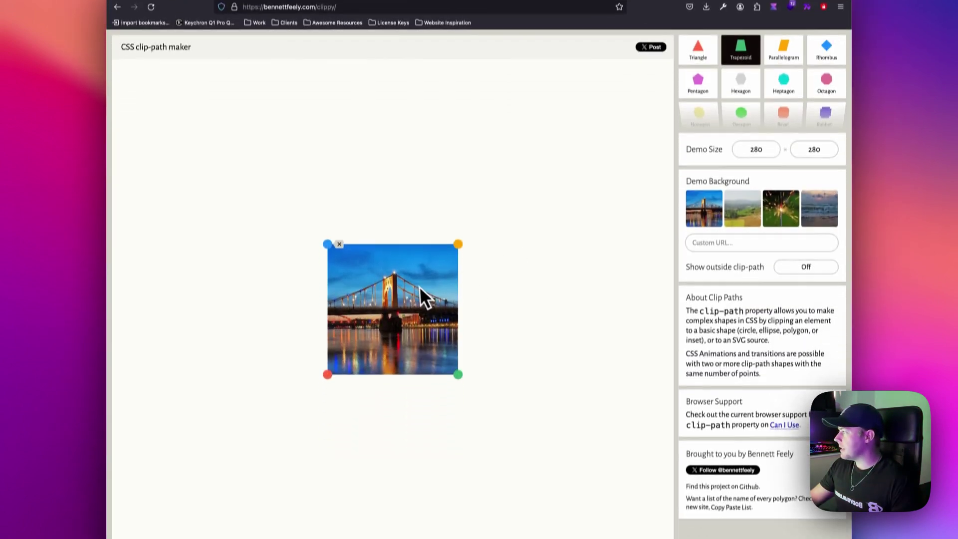
left_click_drag(321, 298, 320, 371)
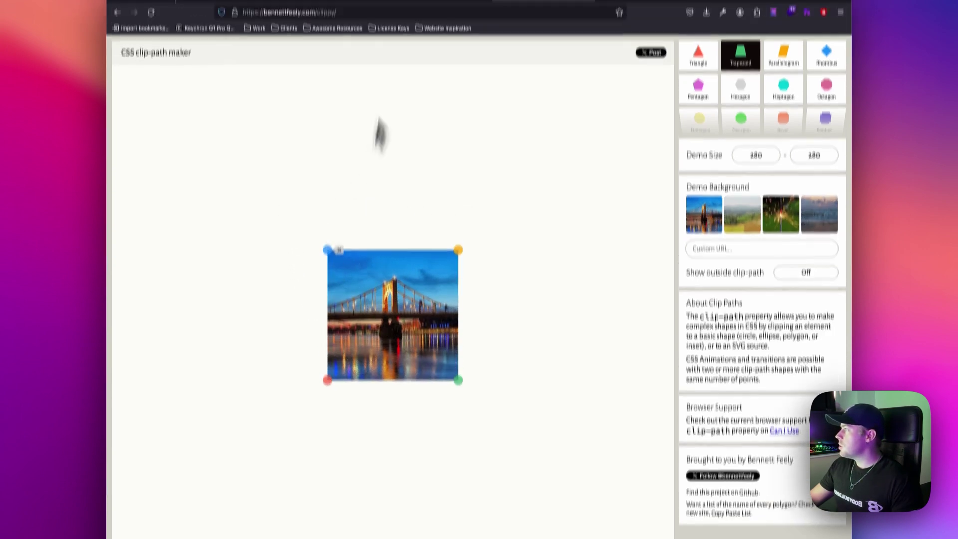
Step: Return to Motion.page and save the timeline with the new From and To clip-paths
left_click(397, 60)
left_click(329, 59)
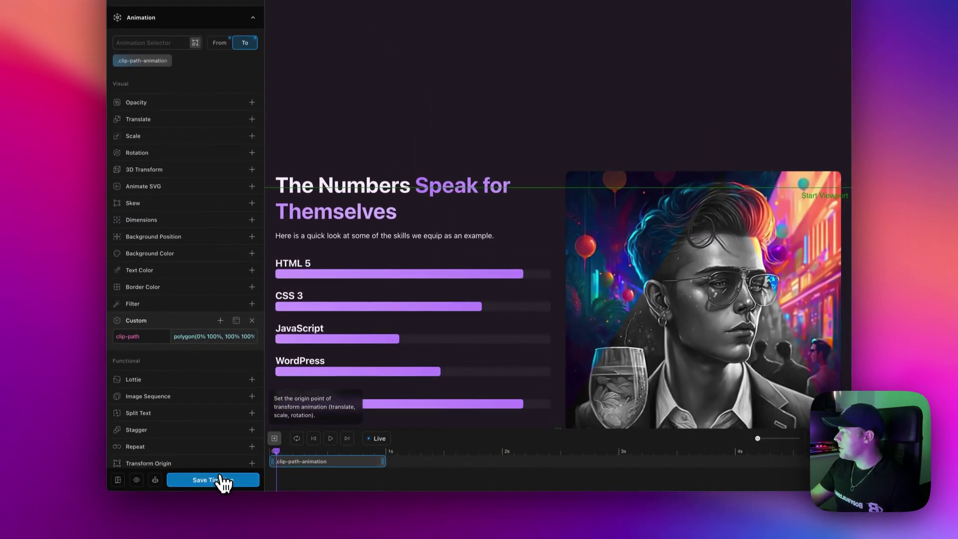
left_click(222, 480)
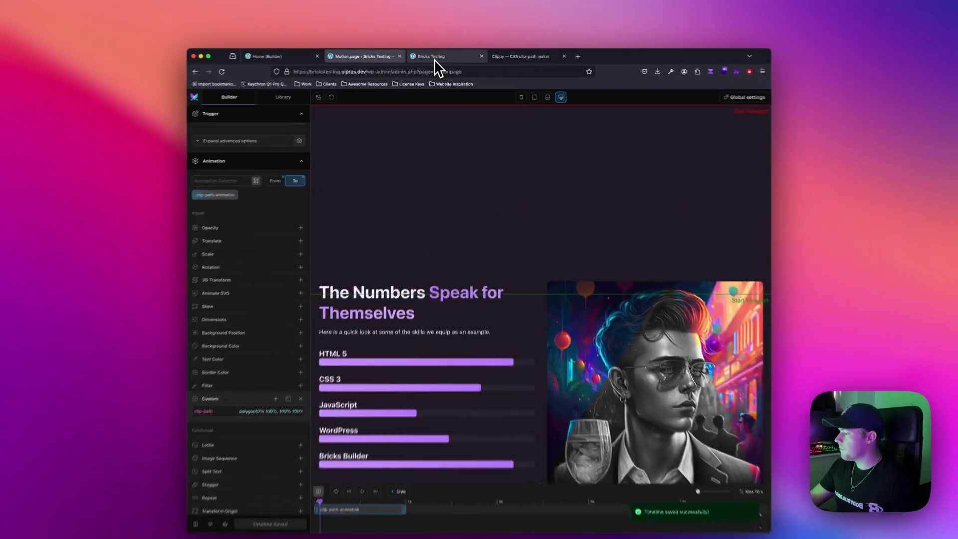
Step: Examine the triangle-to-square reveal of the skills image and the portrait reveal on the frontend page, and compare with the Clippy shape
left_click(434, 59)
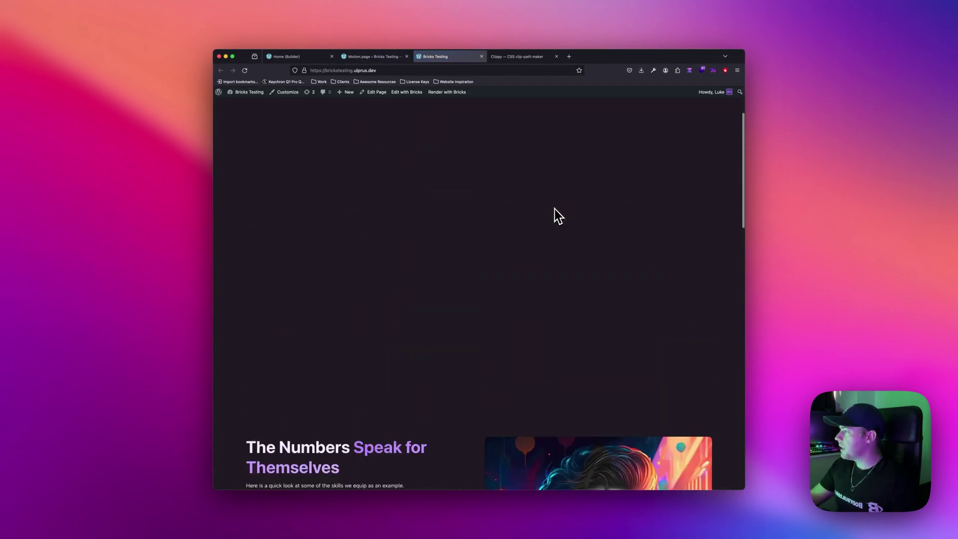
scroll(479, 293, "down", 2)
scroll(479, 293, "up", 5)
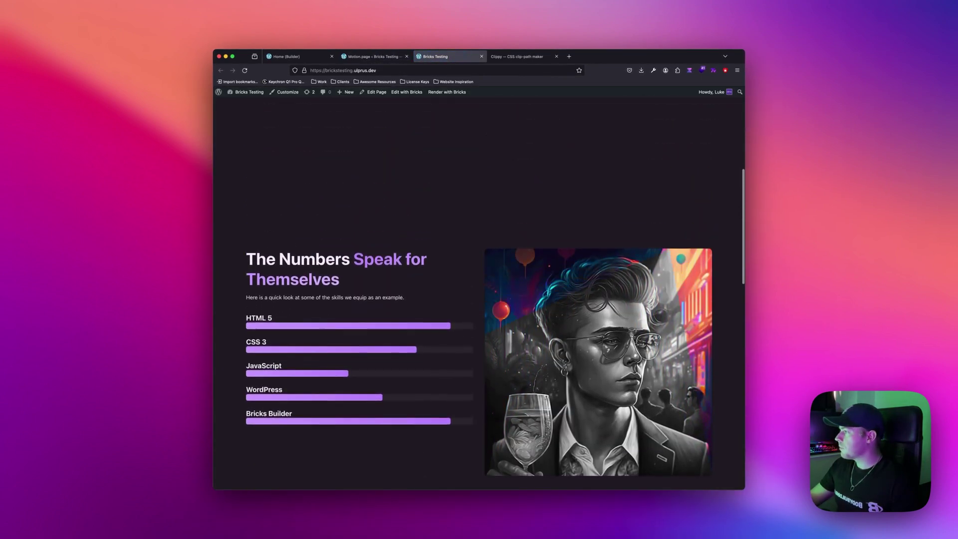
scroll(479, 299, "down", 3)
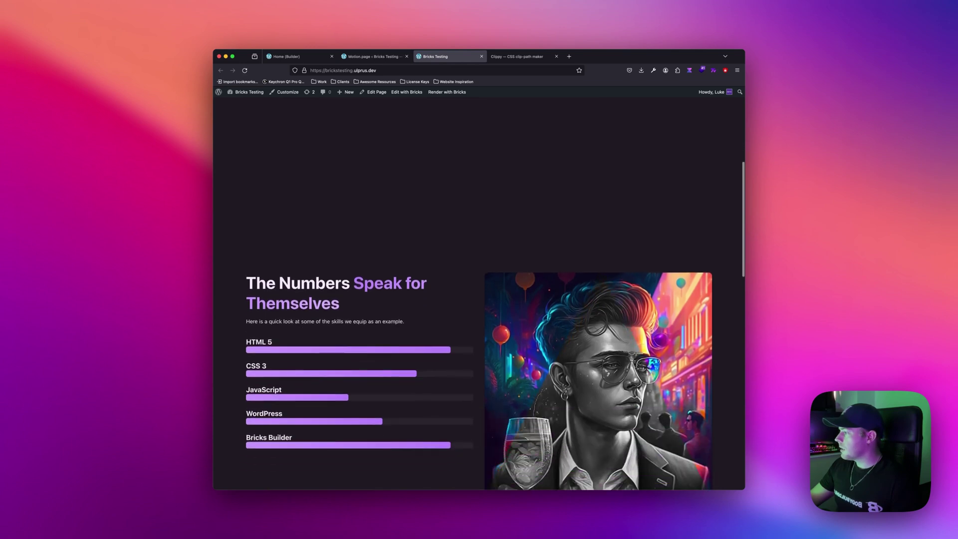
scroll(588, 235, "down", 1)
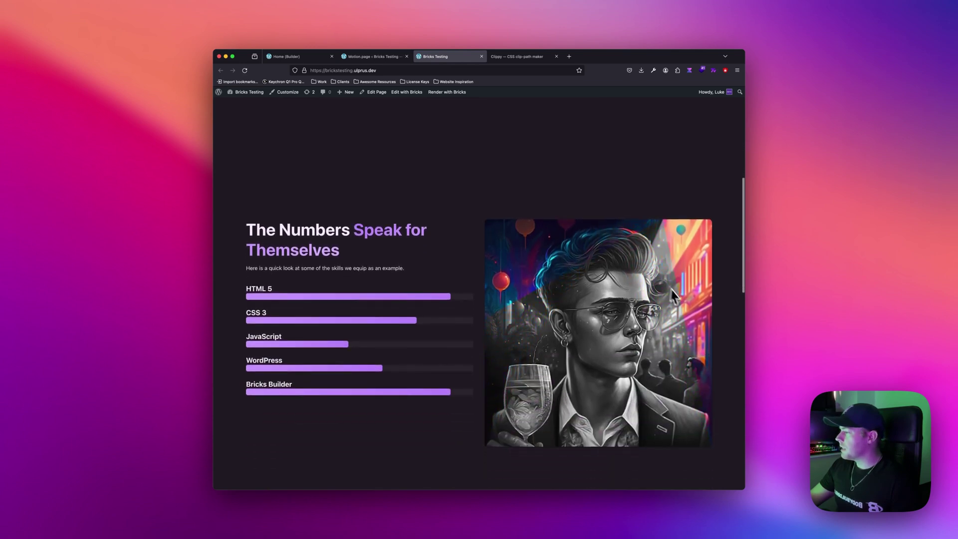
scroll(602, 264, "down", 5)
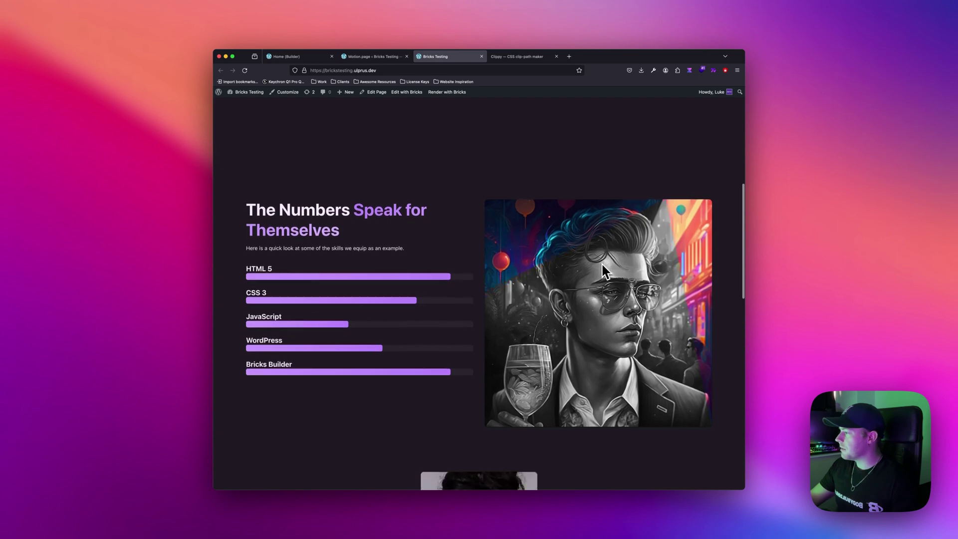
scroll(496, 384, "down", 5)
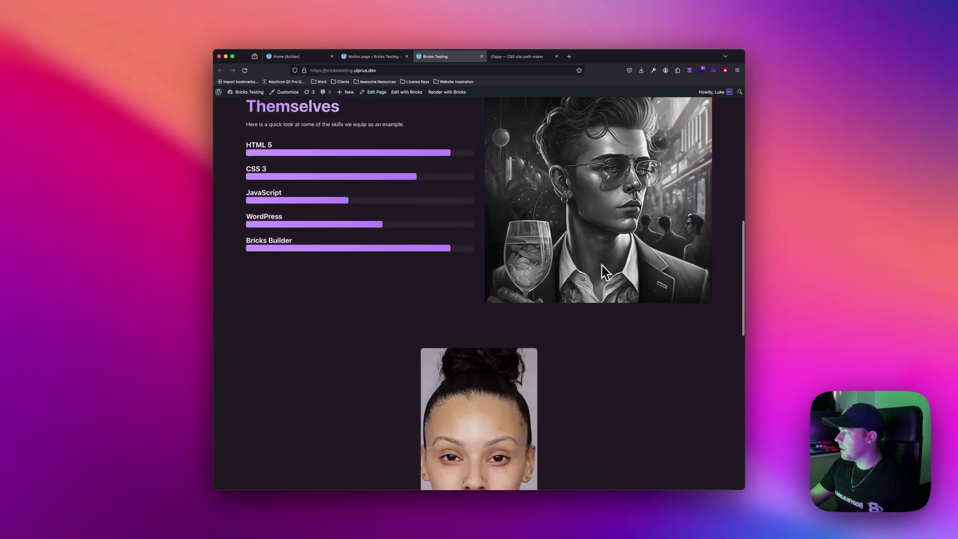
scroll(497, 388, "down", 5)
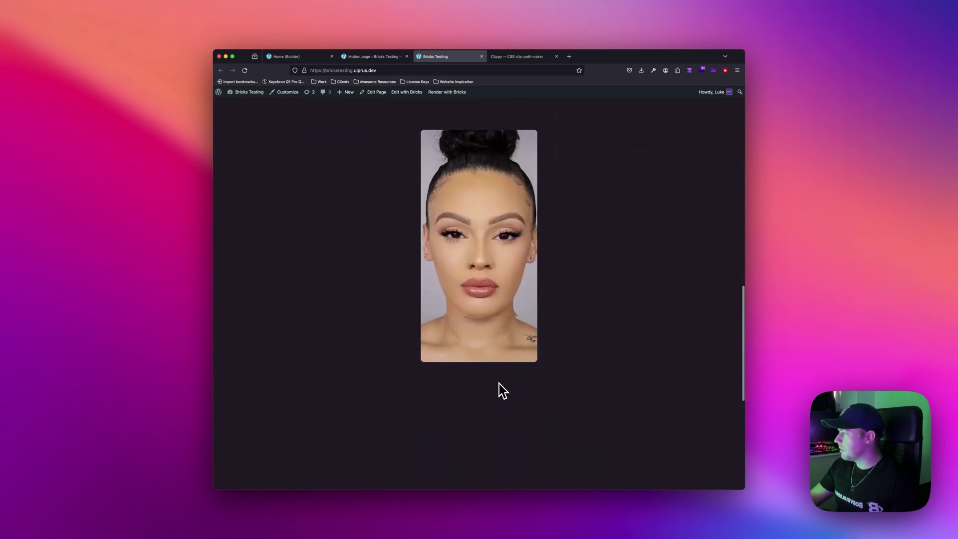
scroll(499, 386, "up", 10)
scroll(498, 386, "up", 10)
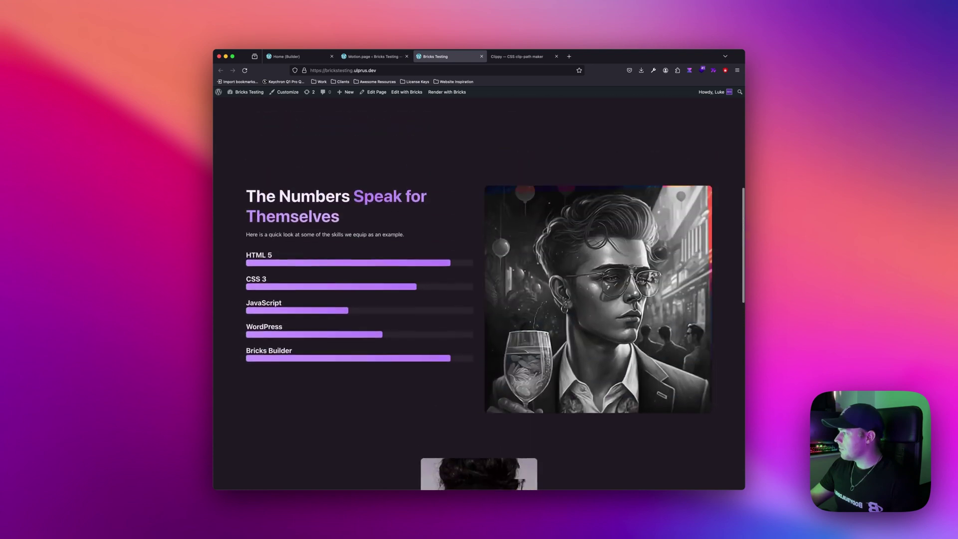
scroll(499, 387, "down", 8)
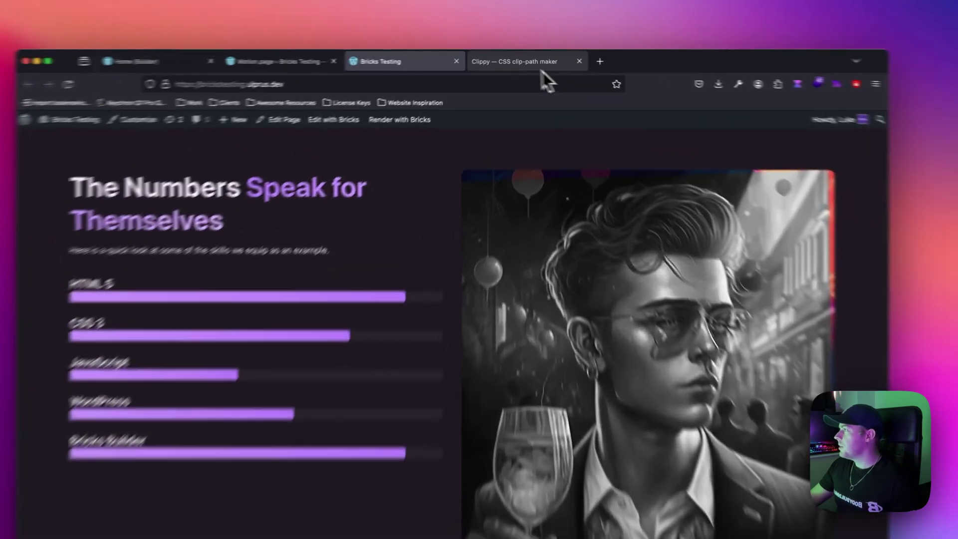
left_click(519, 56)
left_click_drag(310, 288, 312, 267)
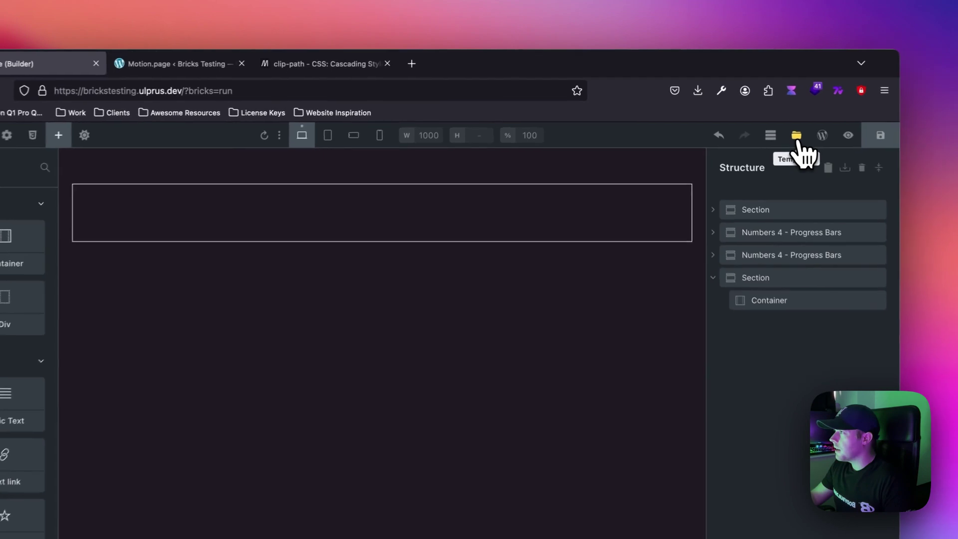
Step: In the Bricks builder, search the Violet templates for "people" and insert the People 6 - Community Tiny Pictures section
left_click(692, 94)
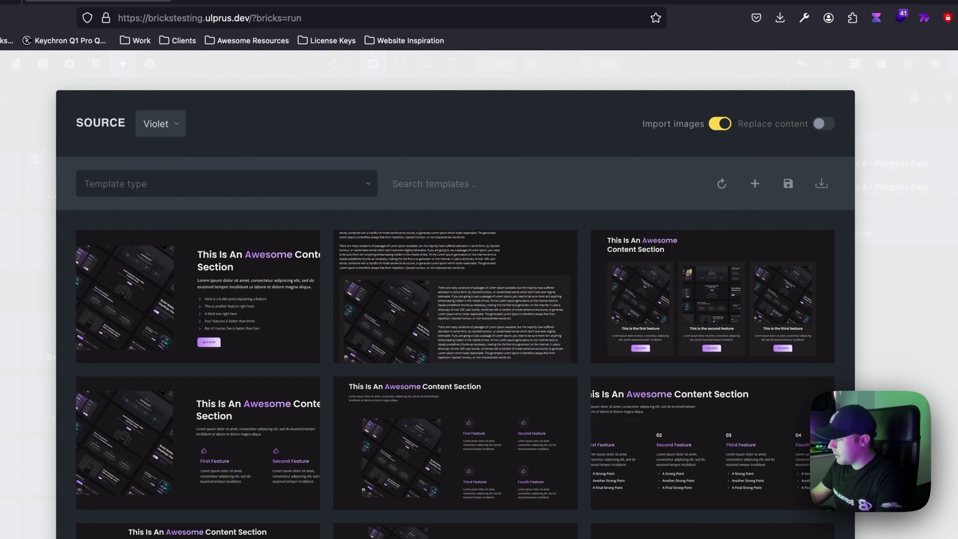
type("people")
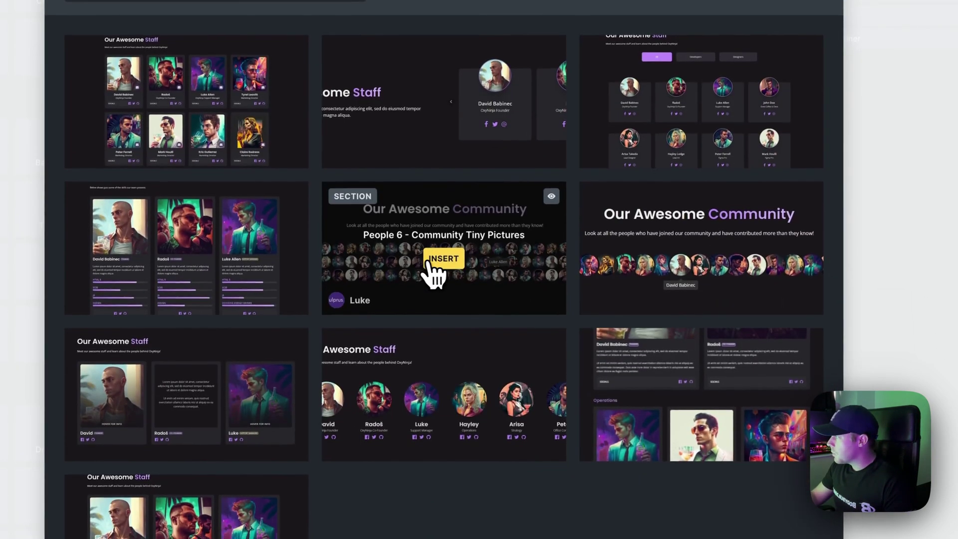
left_click(449, 451)
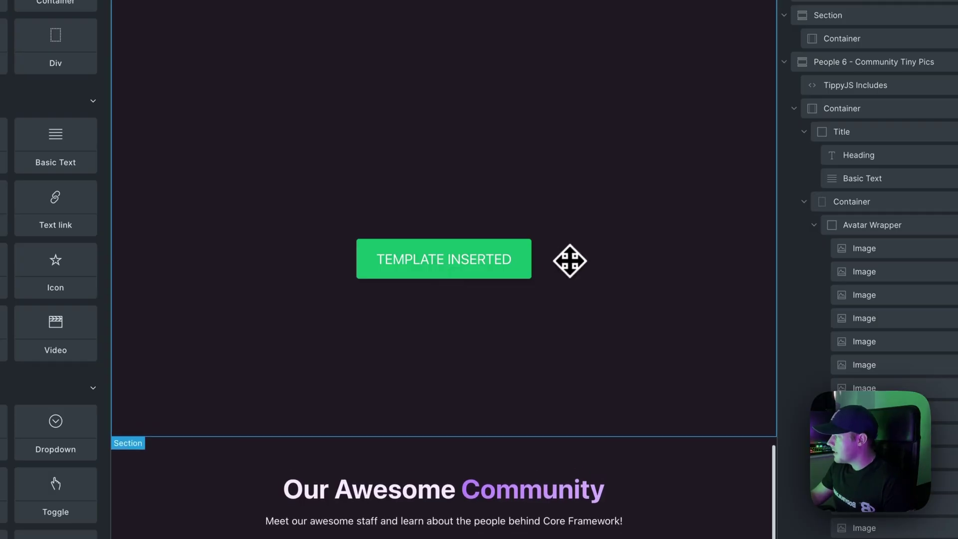
Step: Select the TippyJS Includes code element in the inserted community section and enable its code execution
scroll(669, 309, "down", 3)
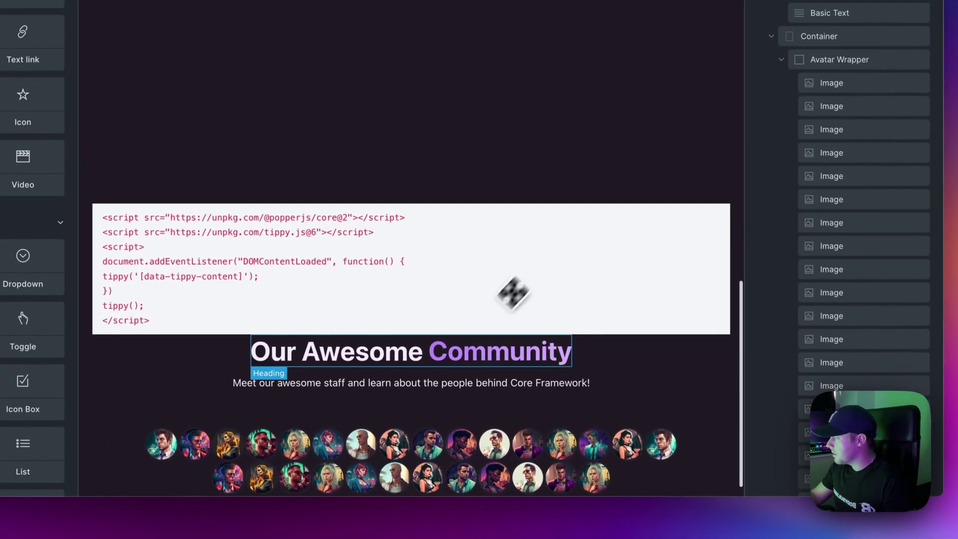
scroll(503, 438, "down", 2)
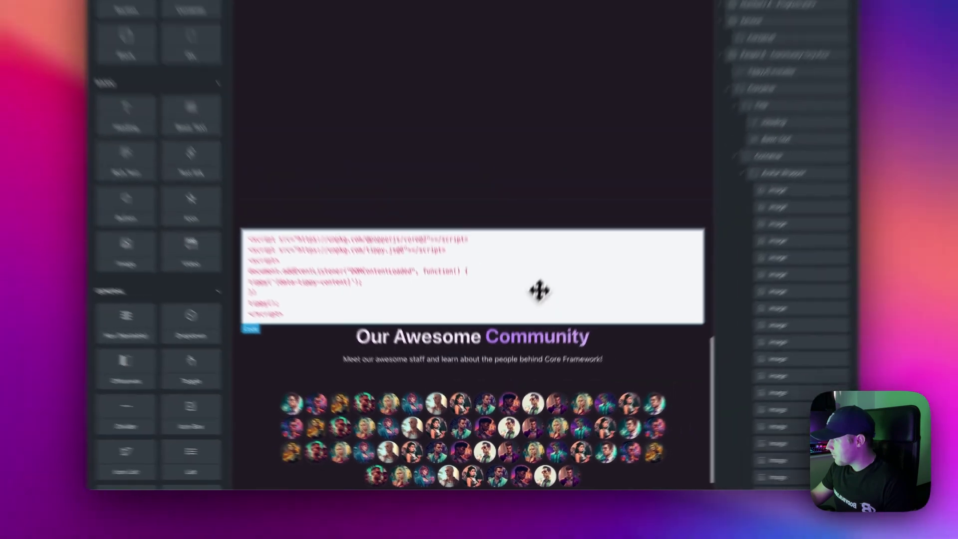
left_click(553, 216)
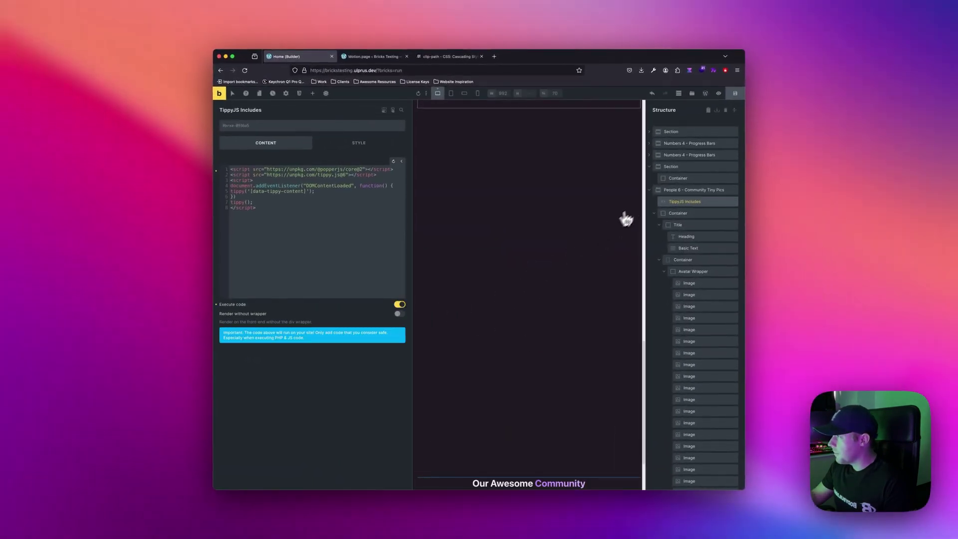
Step: Move the collapsed People 6 - Community Tiny Pics section above the last empty section and select one of its avatar images
left_click(656, 191)
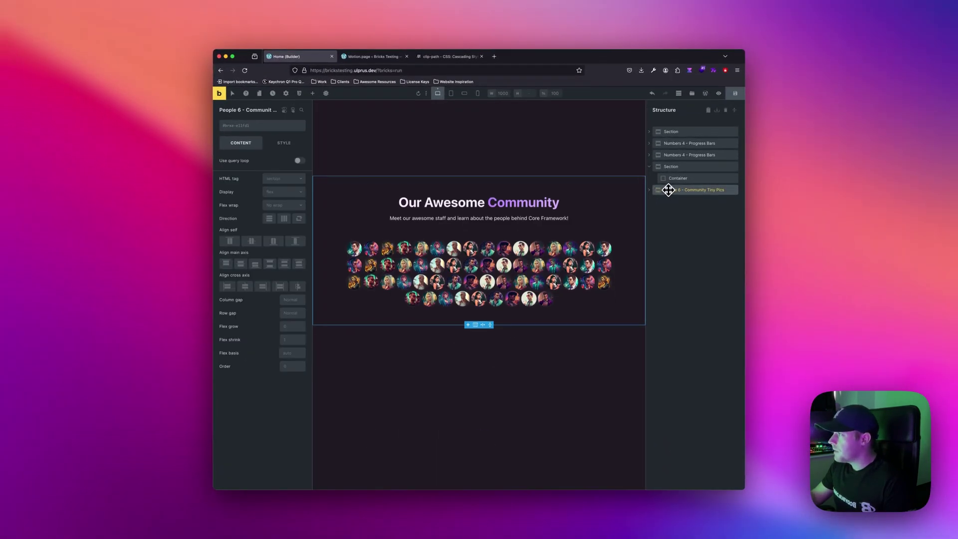
mouse_move(668, 190)
left_mouse_down()
mouse_move(669, 178)
mouse_move(654, 185)
left_mouse_up()
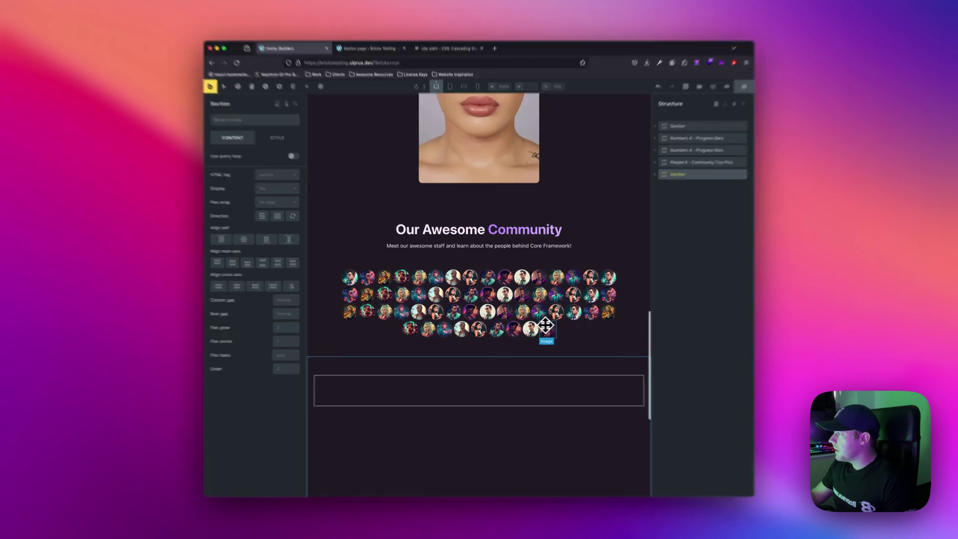
left_click(550, 313)
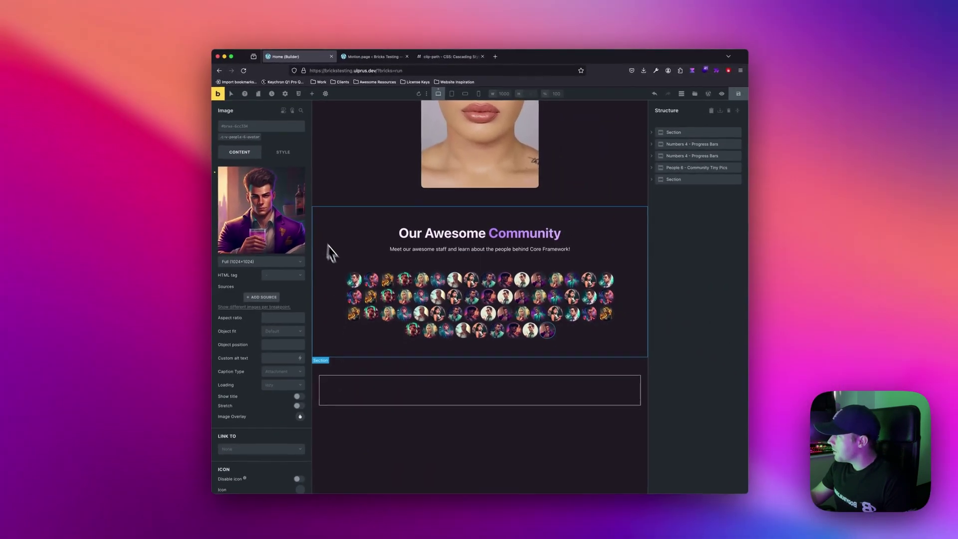
Step: Select the Avatar Wrapper element in the People 6 - Community Tiny Pics section and add the class avatar-wrapper to it
left_click(565, 327)
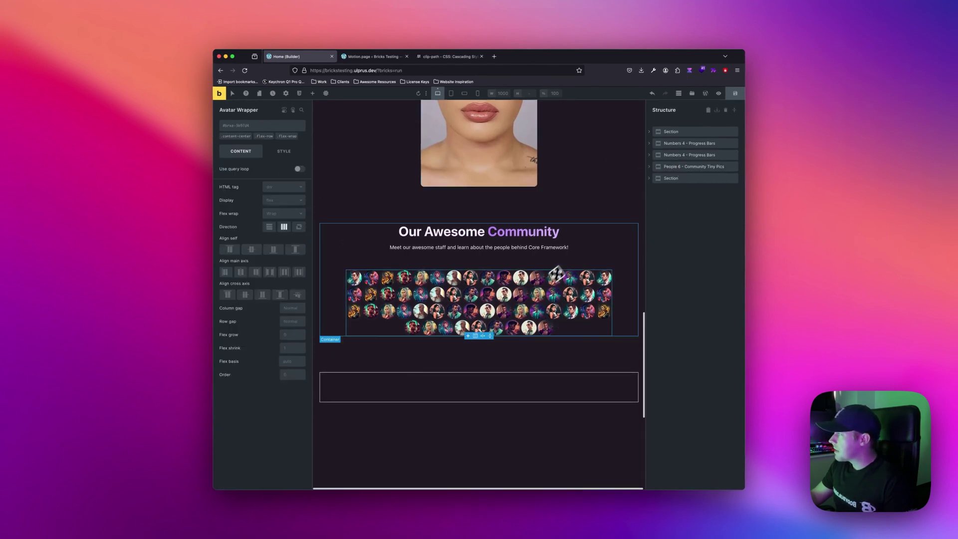
left_click(657, 170)
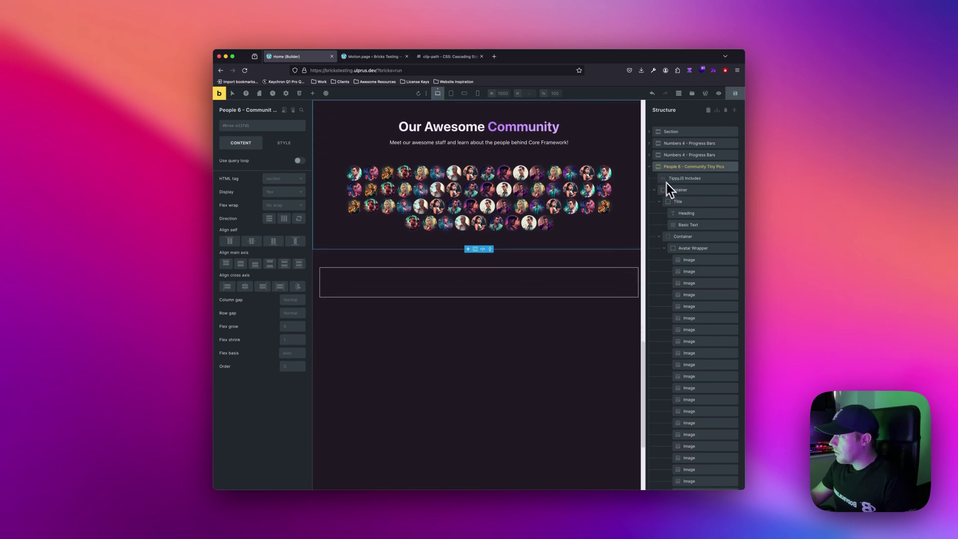
left_click(657, 192)
left_click(657, 191)
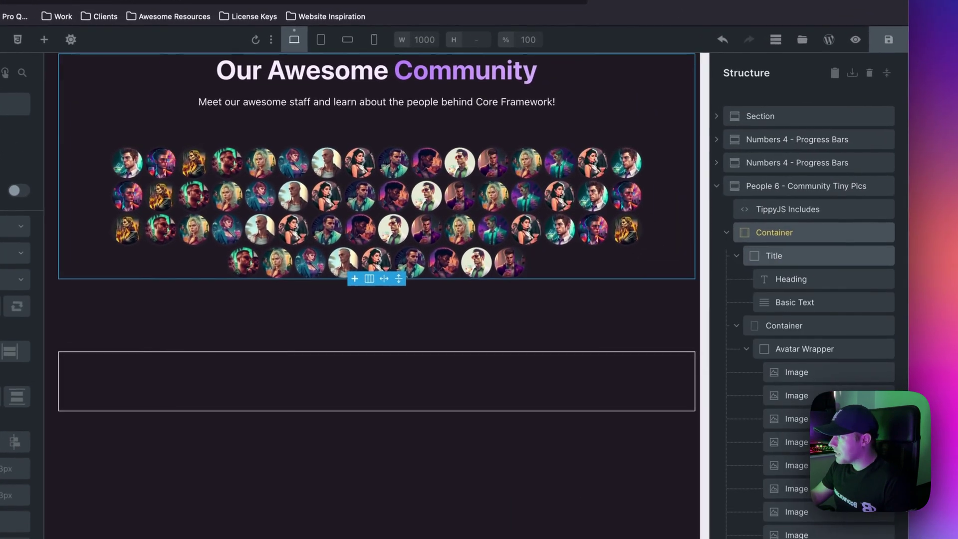
left_click(659, 202)
left_click(768, 303)
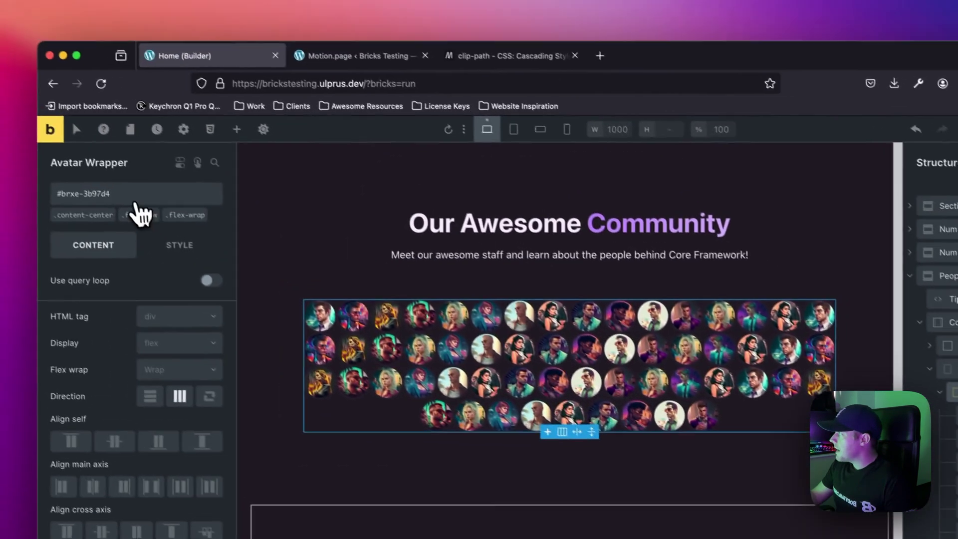
left_click(145, 203)
type("avatar-wrapper")
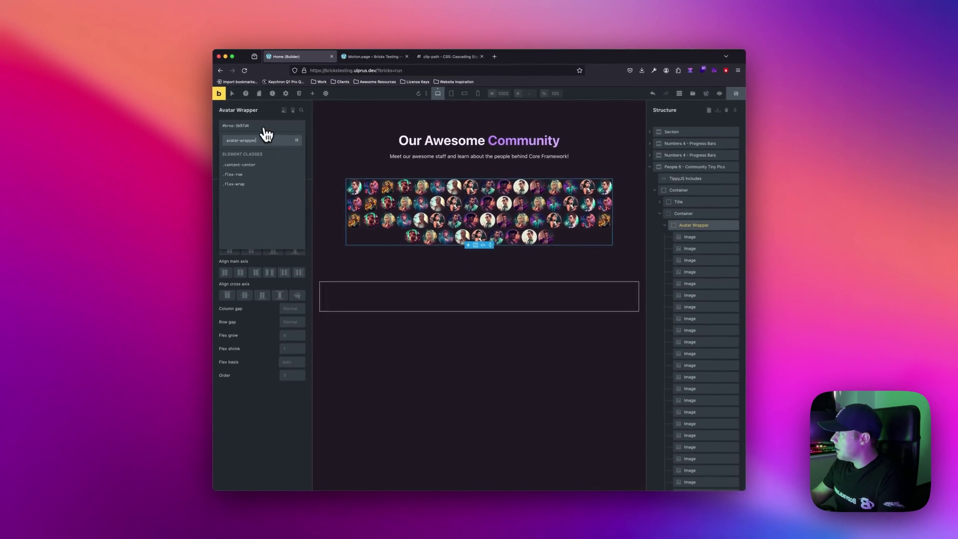
key("Return")
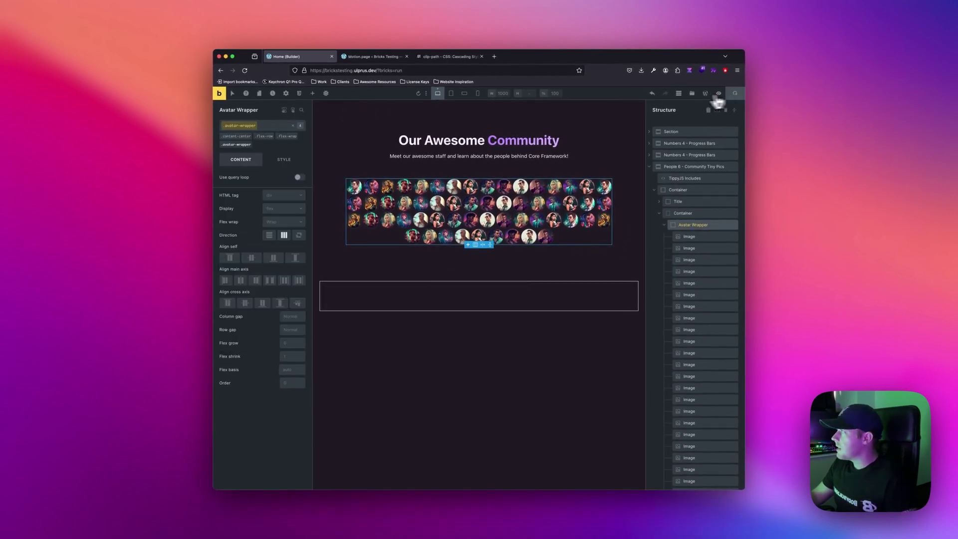
Step: In Motion.page, duplicate the Before and After Top to Bottom timeline and rename the copy Avatar Clip Path
left_click(373, 59)
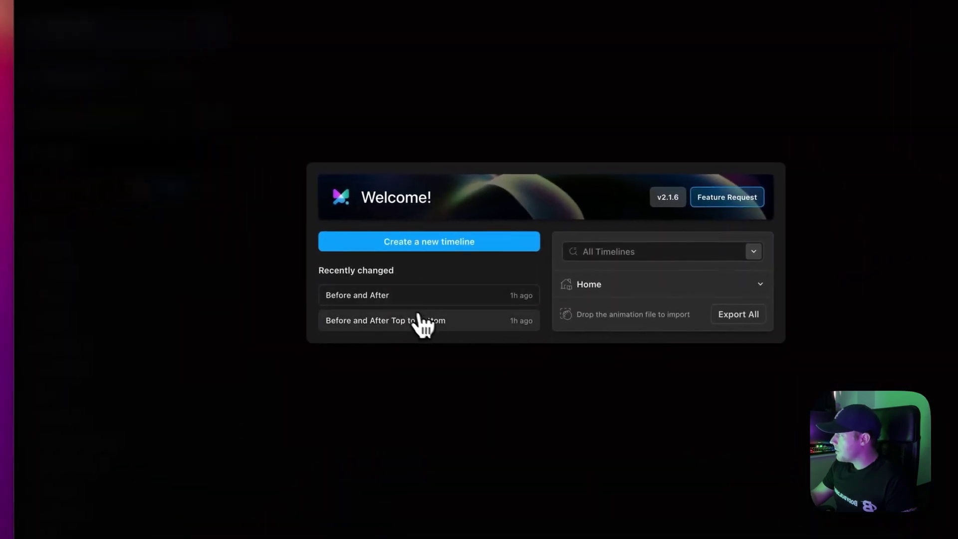
left_click(423, 320)
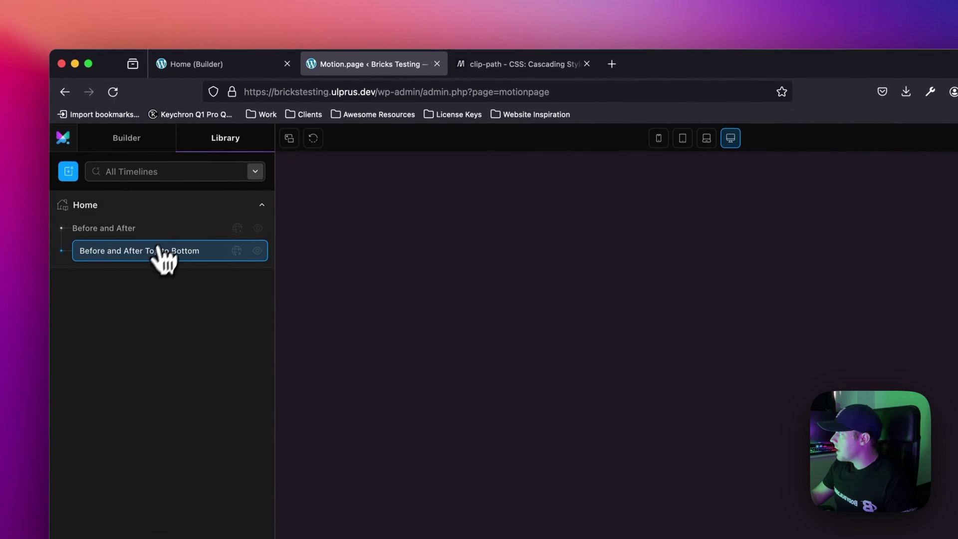
right_click(153, 256)
left_click(187, 267)
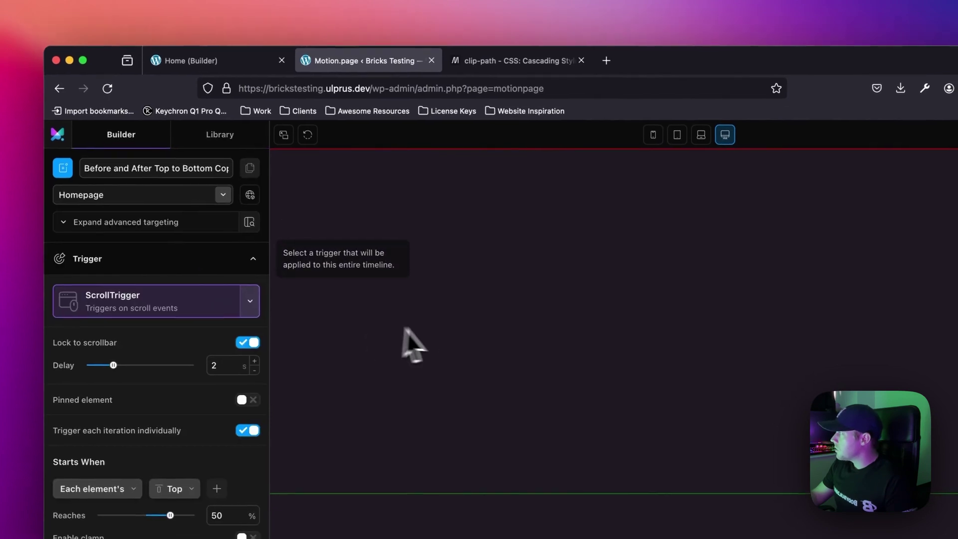
left_click(148, 172)
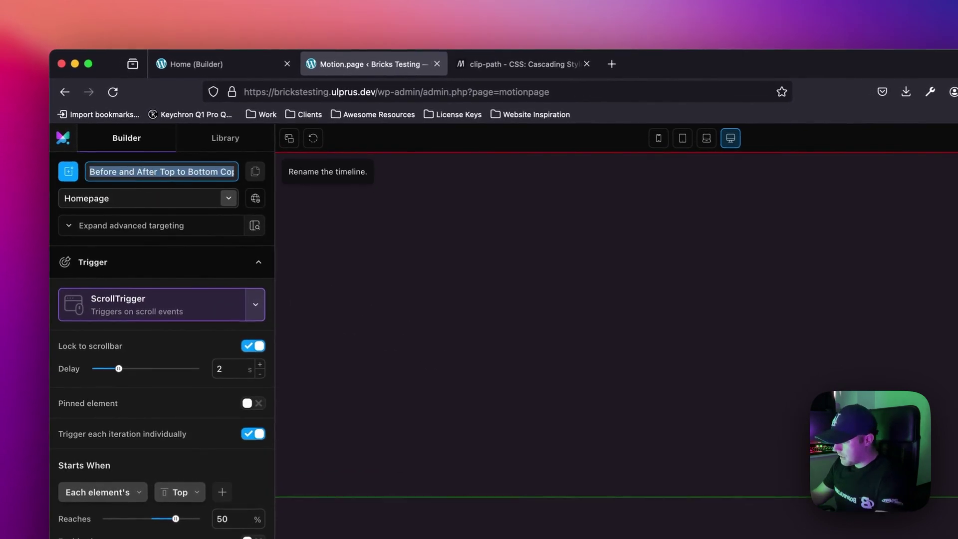
type("Avatar Claip Path")
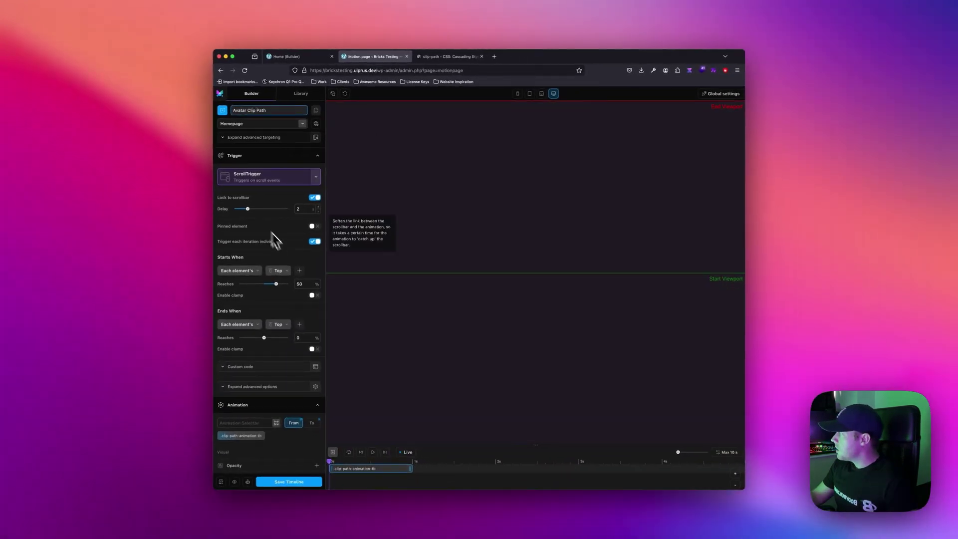
Step: Replace the timeline's clip-path-animation selector with .avatar-wrapper > img to target the community avatar images
scroll(509, 292, "down", 15)
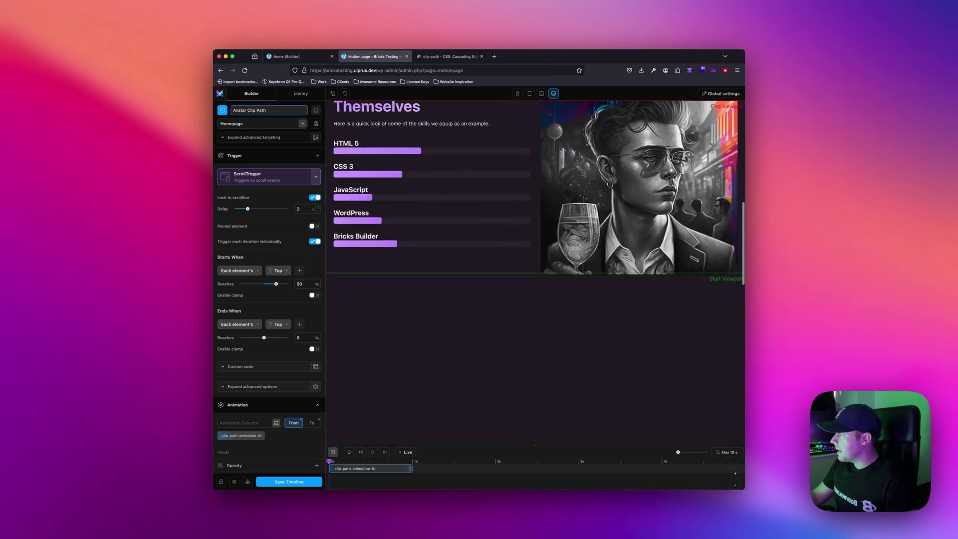
scroll(508, 291, "down", 2)
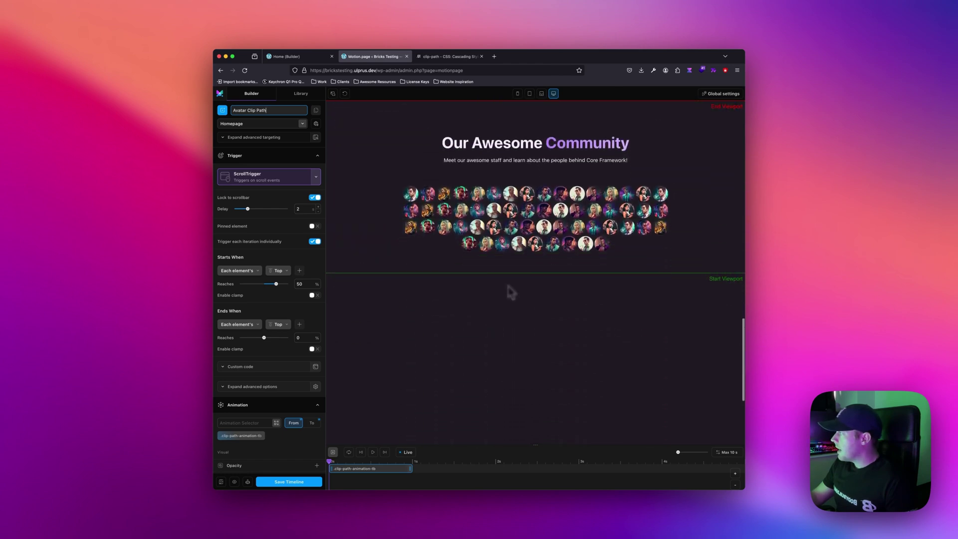
scroll(278, 299, "down", 5)
scroll(278, 300, "down", 2)
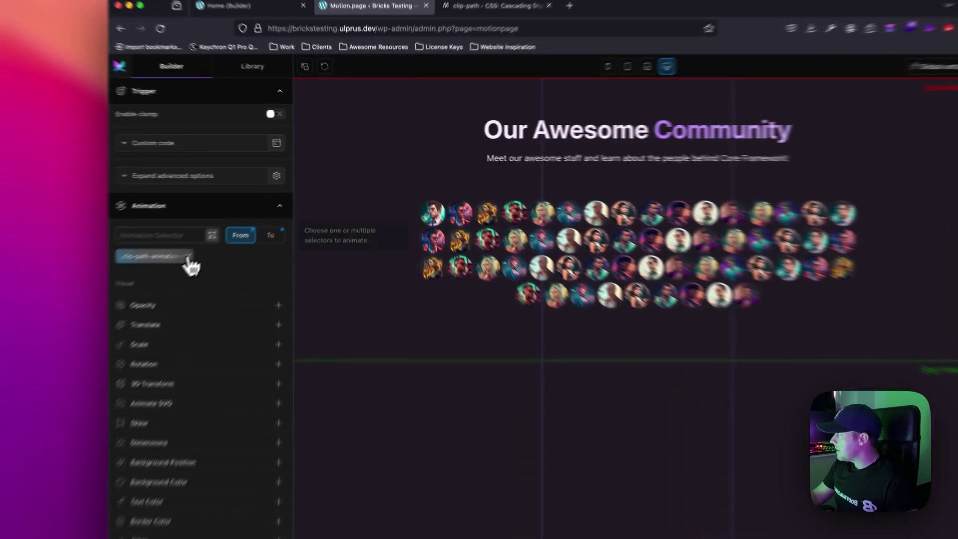
left_click(262, 209)
left_click(230, 197)
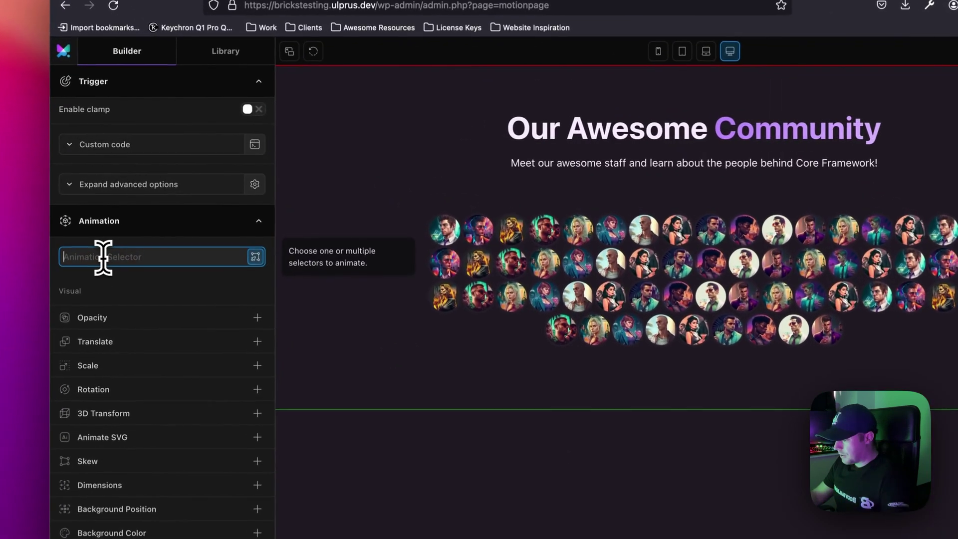
type(".avatar-wrapper >")
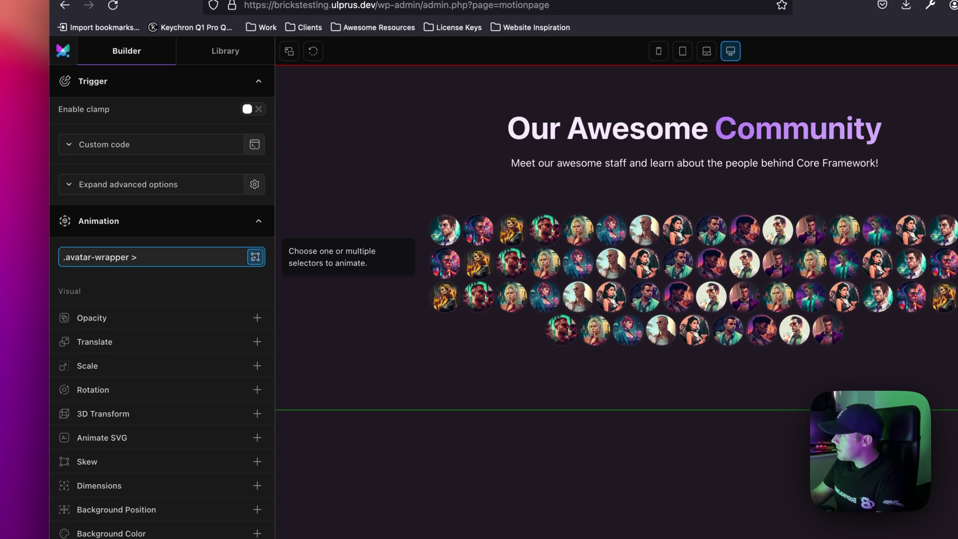
key("Return")
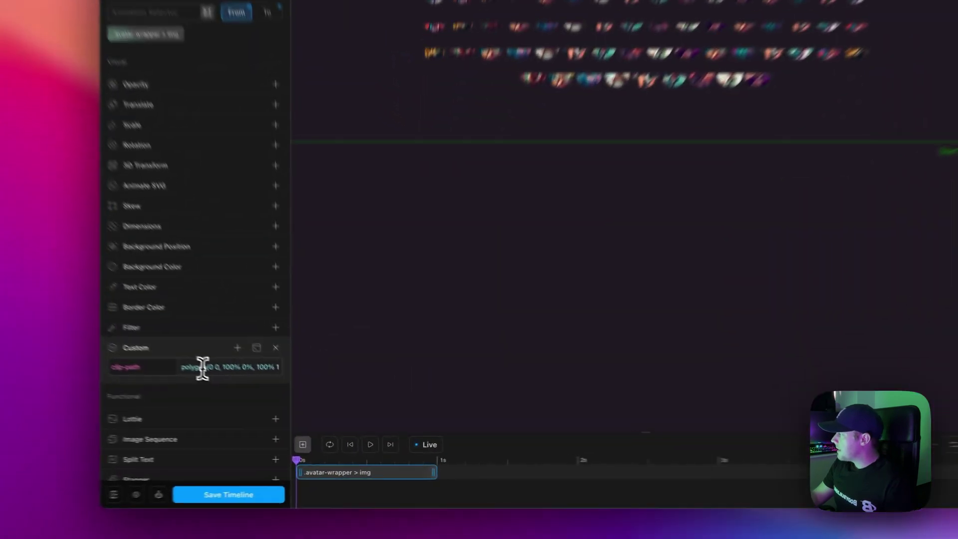
Step: Replace the From polygon clip-path with a circle and set the To clip-path to circle(100%)
double_click(269, 407)
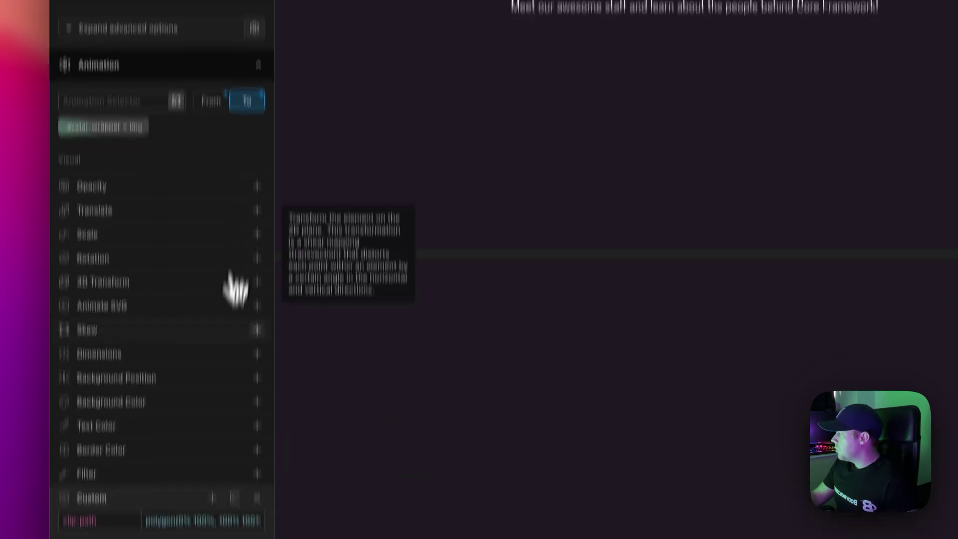
triple_click(187, 363)
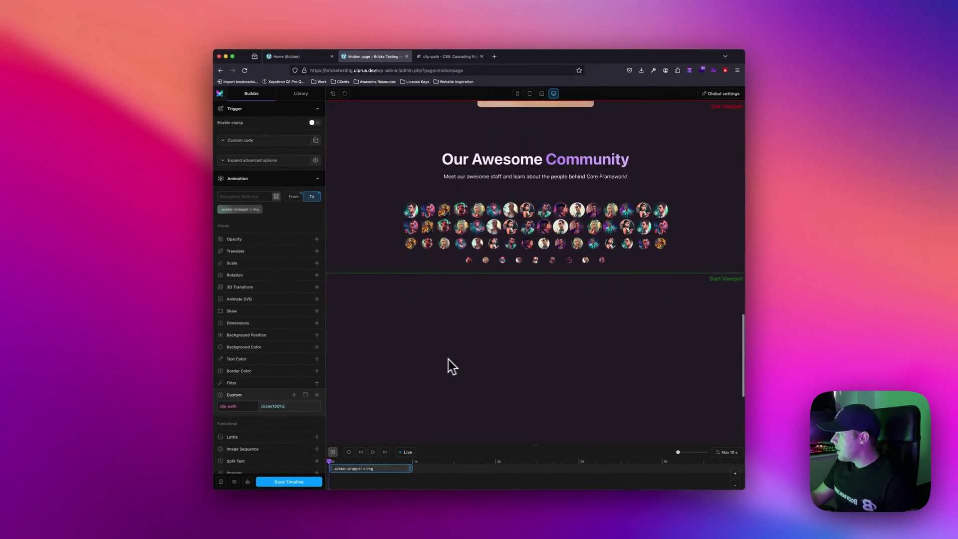
Step: Disable triggering each iteration individually and add a stagger with a total amount of 1 s from the start
scroll(269, 331, "up", 5)
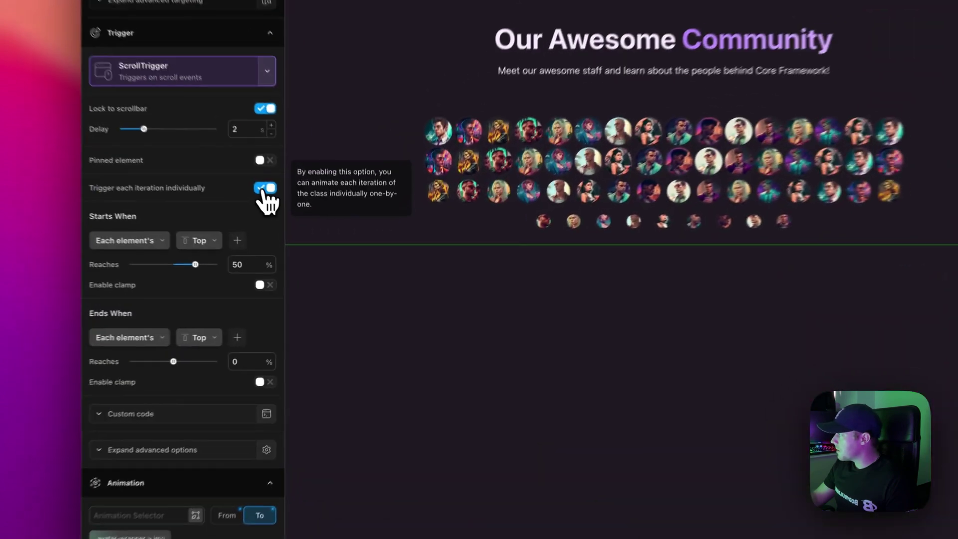
left_click(312, 242)
scroll(297, 327, "down", 5)
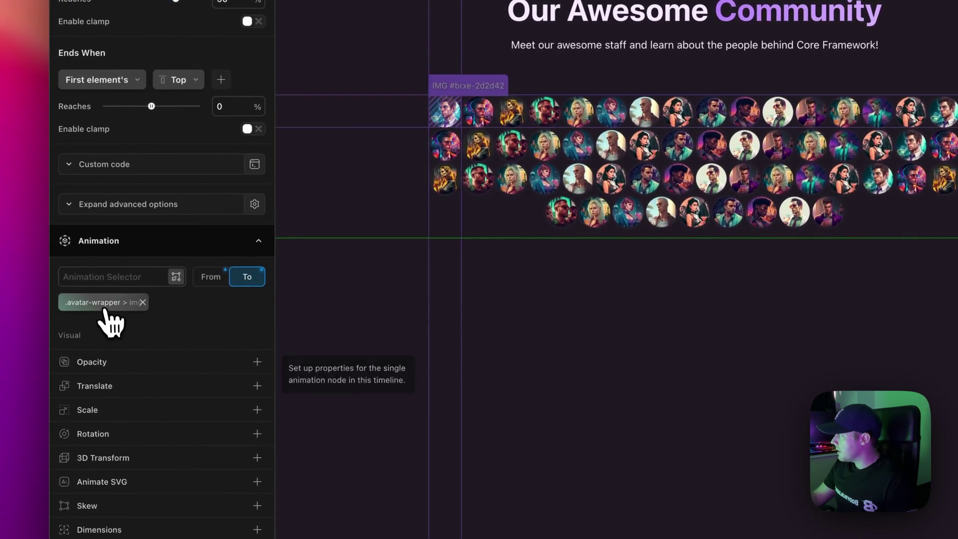
scroll(149, 304, "down", 10)
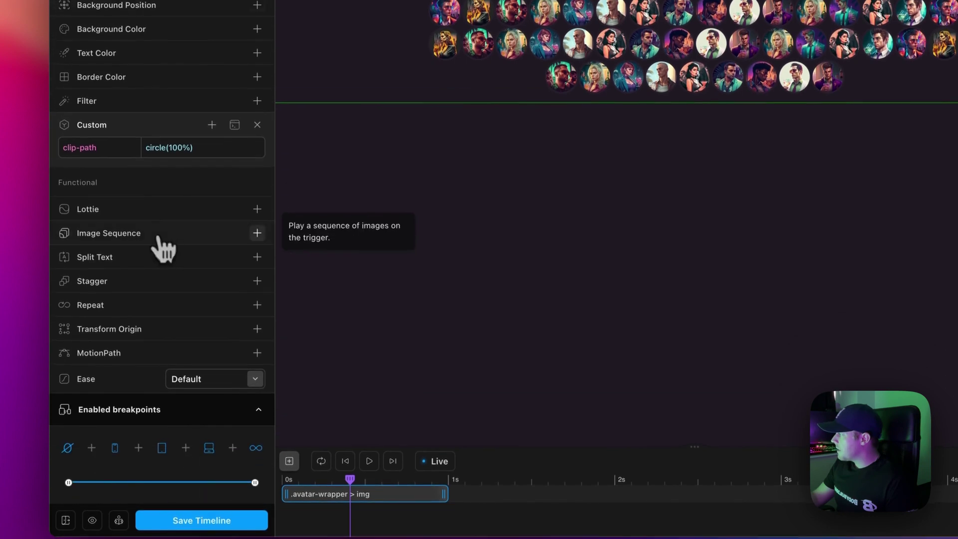
left_click(152, 285)
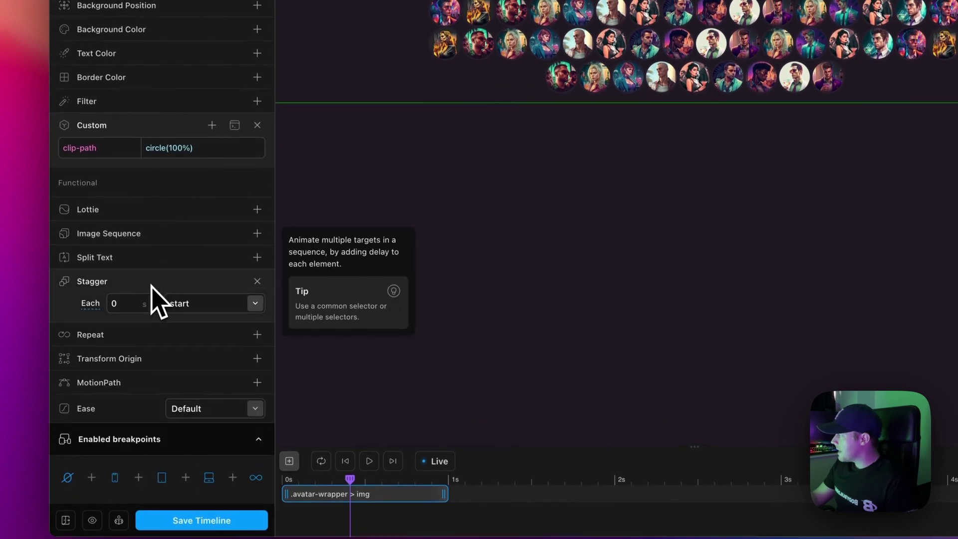
left_click(118, 304)
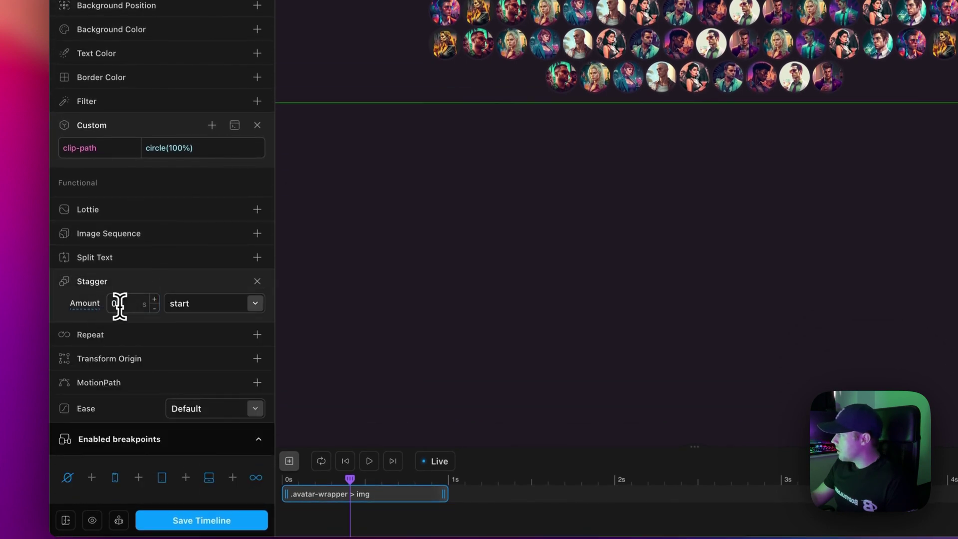
Step: Preview the staggered circle reveal of the community avatars on scroll and save the timeline
scroll(453, 269, "up", 3)
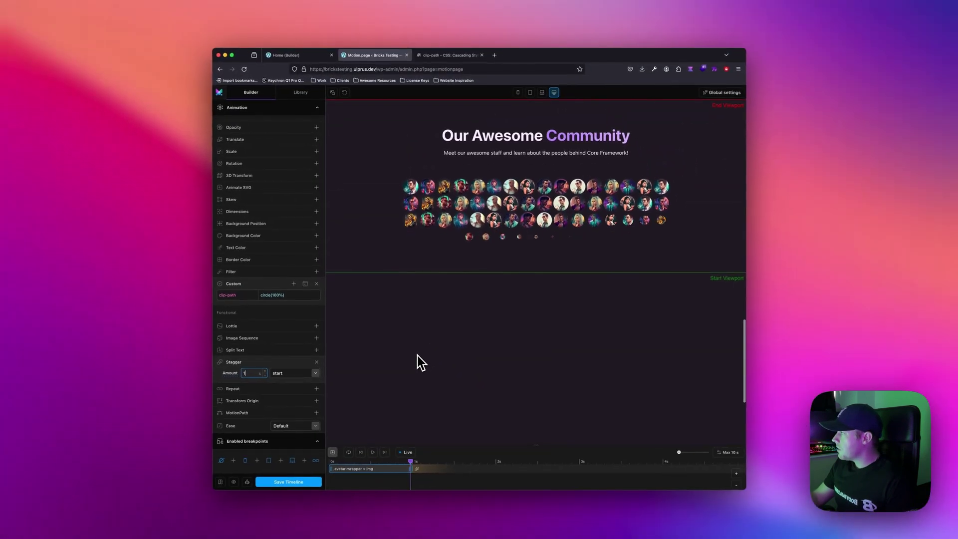
scroll(417, 355, "up", 5)
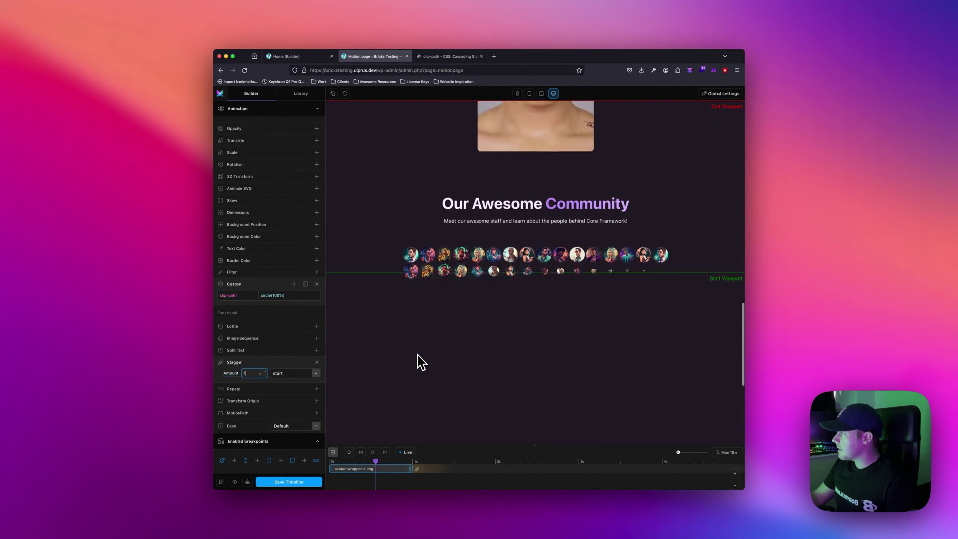
scroll(419, 358, "down", 5)
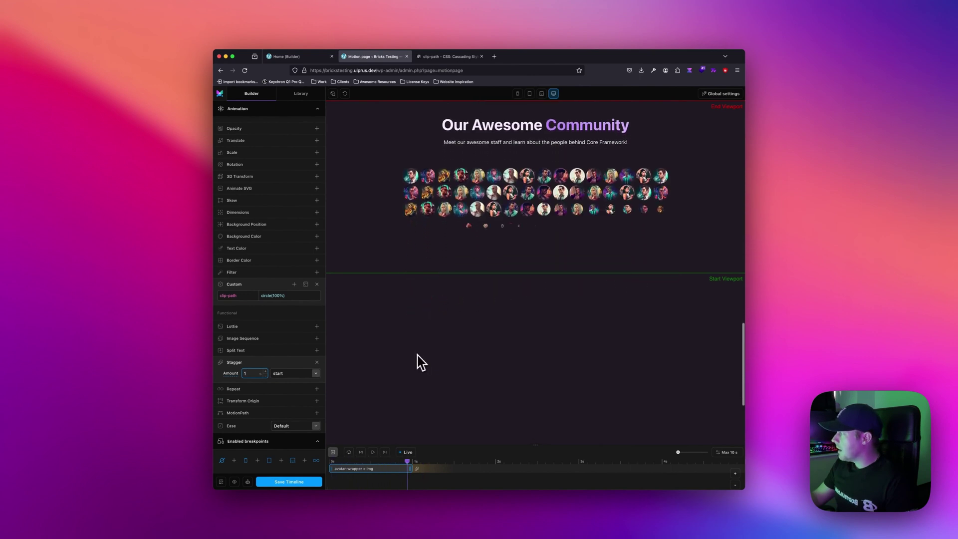
scroll(539, 346, "up", 4)
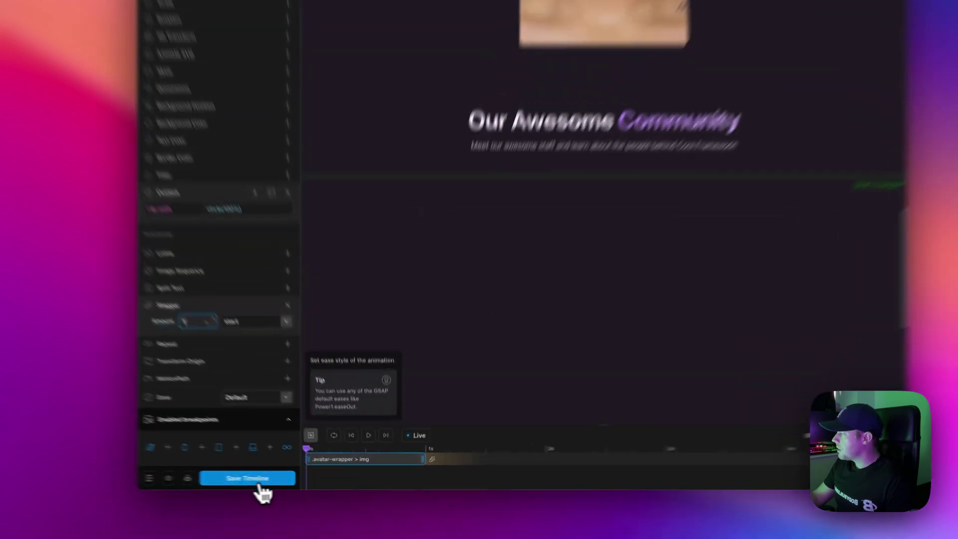
left_click(299, 482)
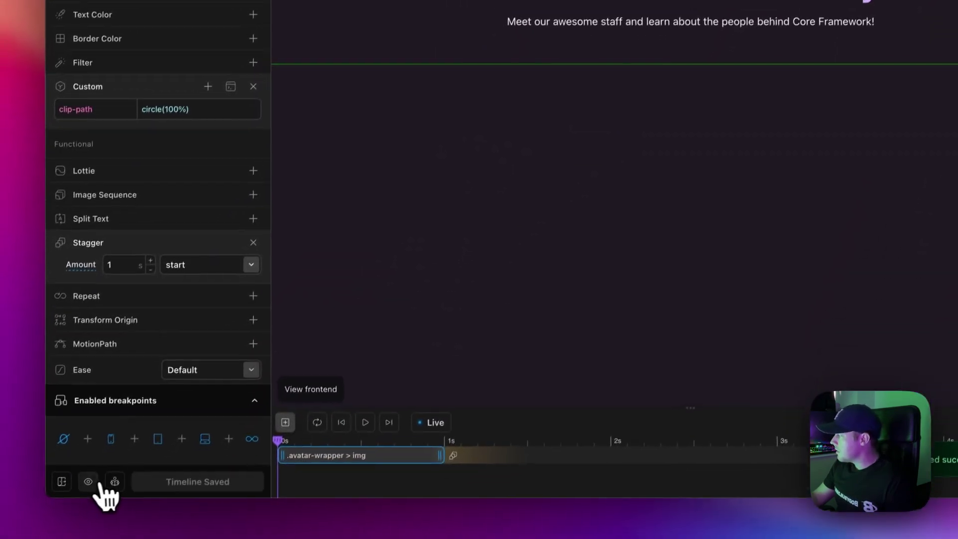
Step: Open the frontend page and examine the image reveals and the staggered avatar reveal while scrolling back and forth
left_click(98, 483)
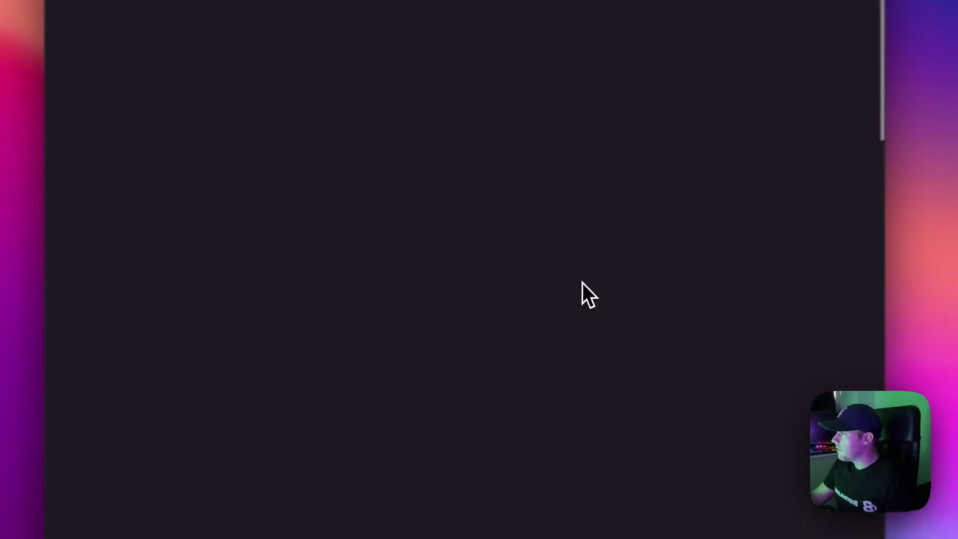
scroll(583, 286, "down", 5)
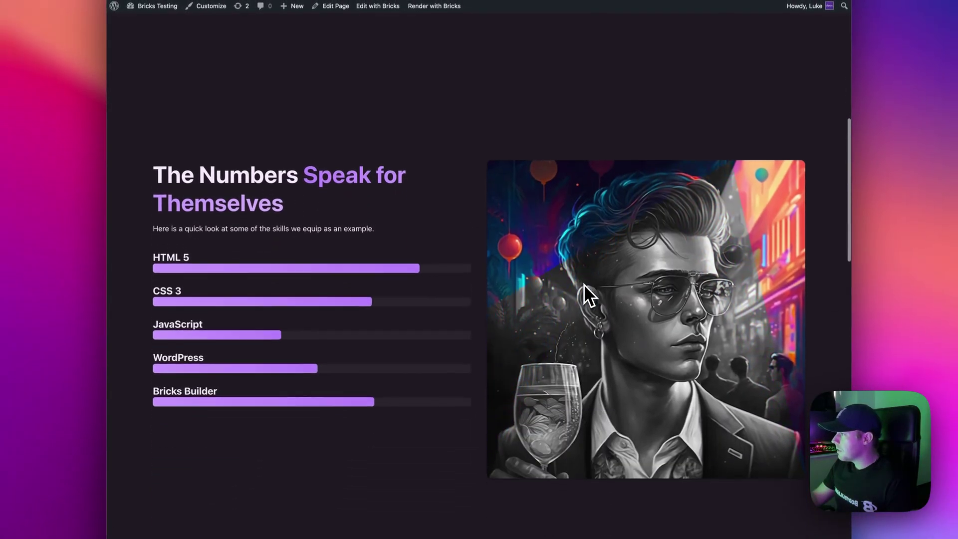
scroll(583, 283, "down", 3)
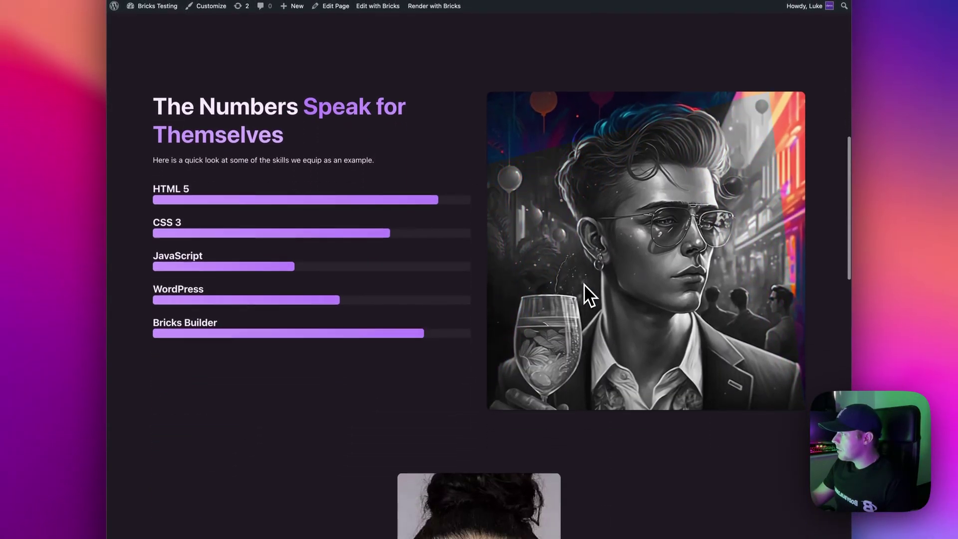
scroll(584, 284, "up", 4)
scroll(585, 283, "down", 7)
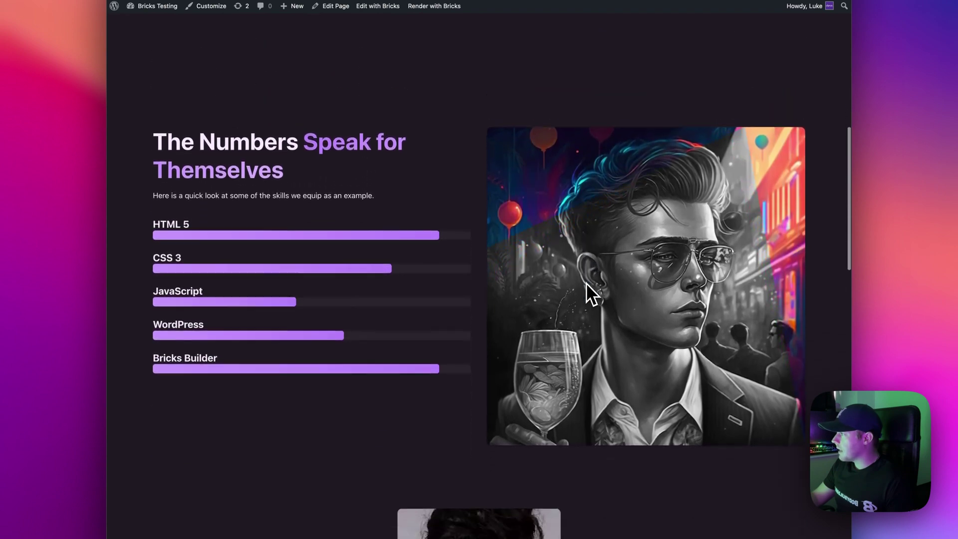
scroll(585, 282, "down", 7)
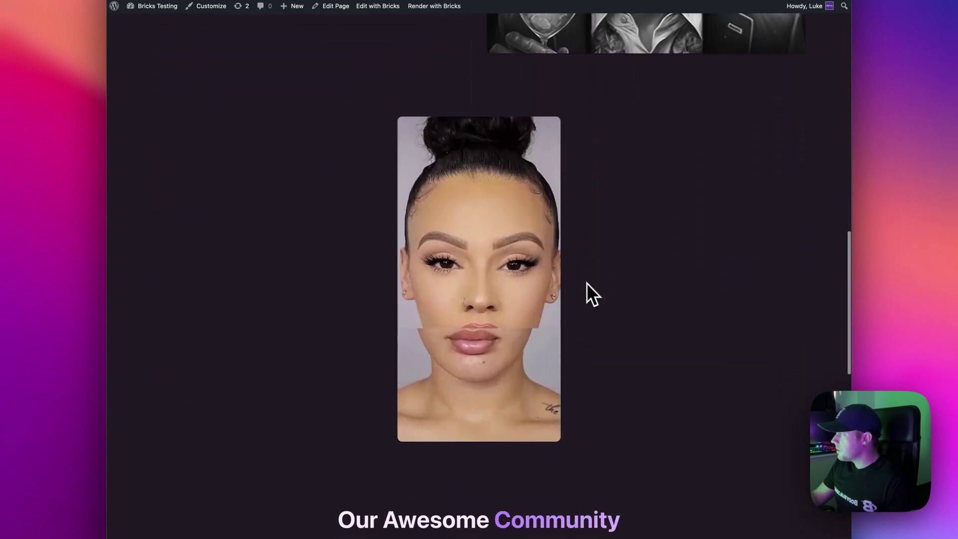
scroll(586, 279, "down", 4)
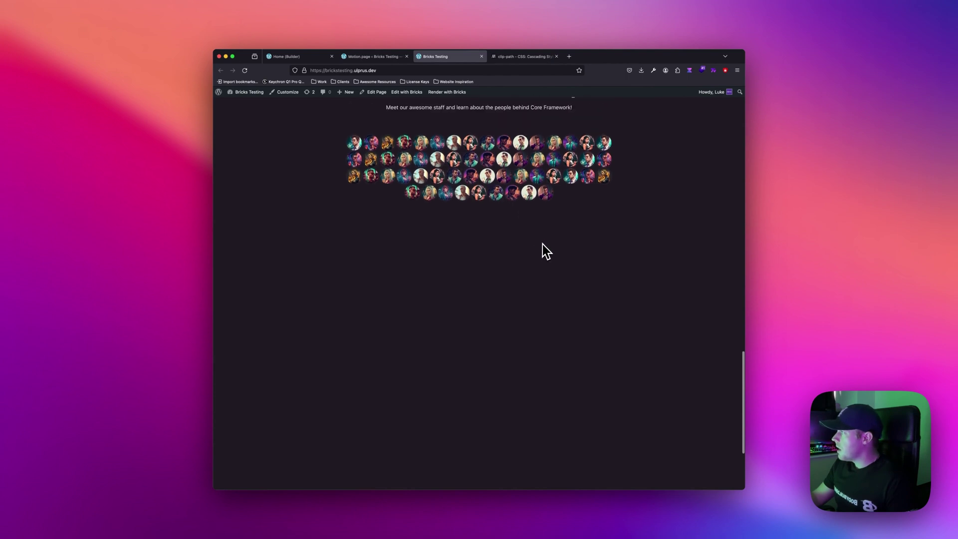
scroll(543, 247, "up", 2)
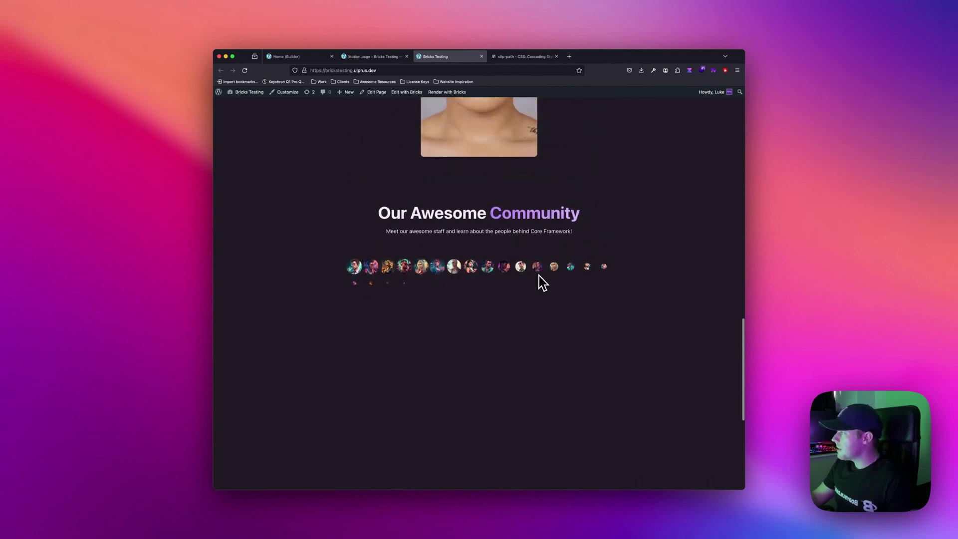
scroll(539, 283, "down", 2)
scroll(479, 249, "up", 2)
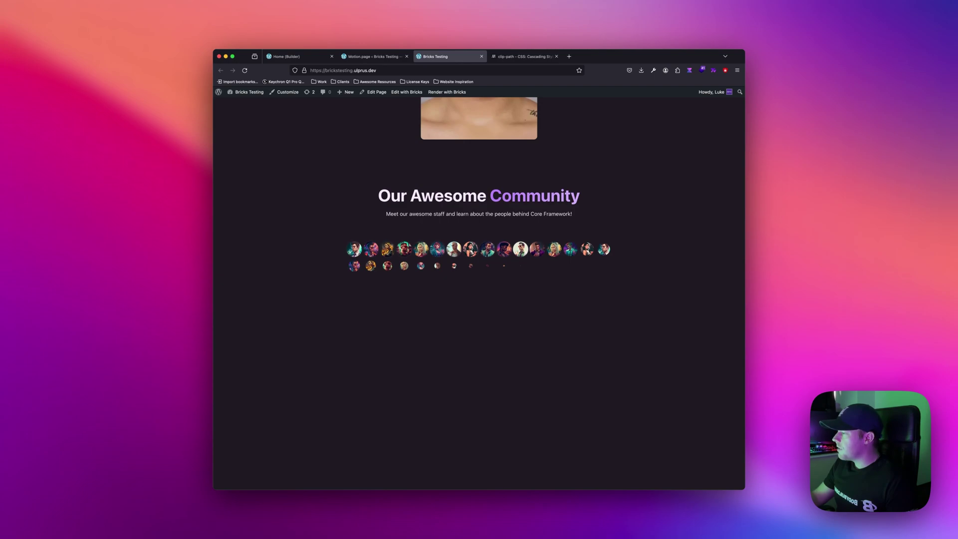